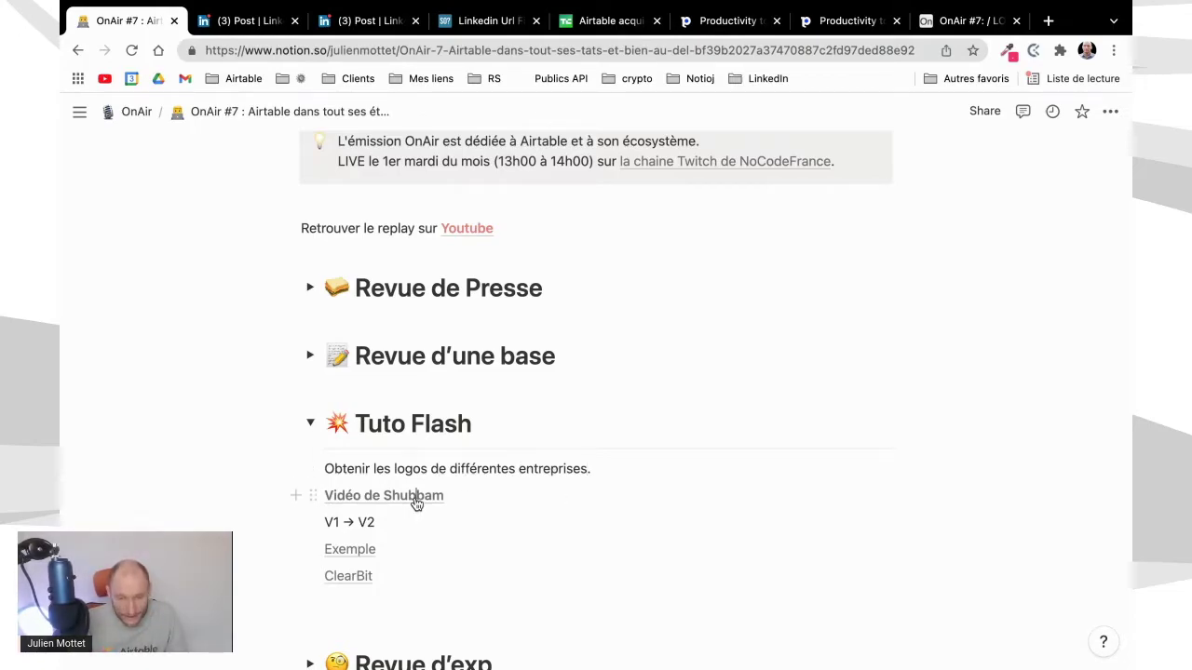
- Open the tutorial video linked in the Tuto Flash section, pause it, and return to the OnAir #7 page
{"action": "left_click", "coordinate": [414, 499]}
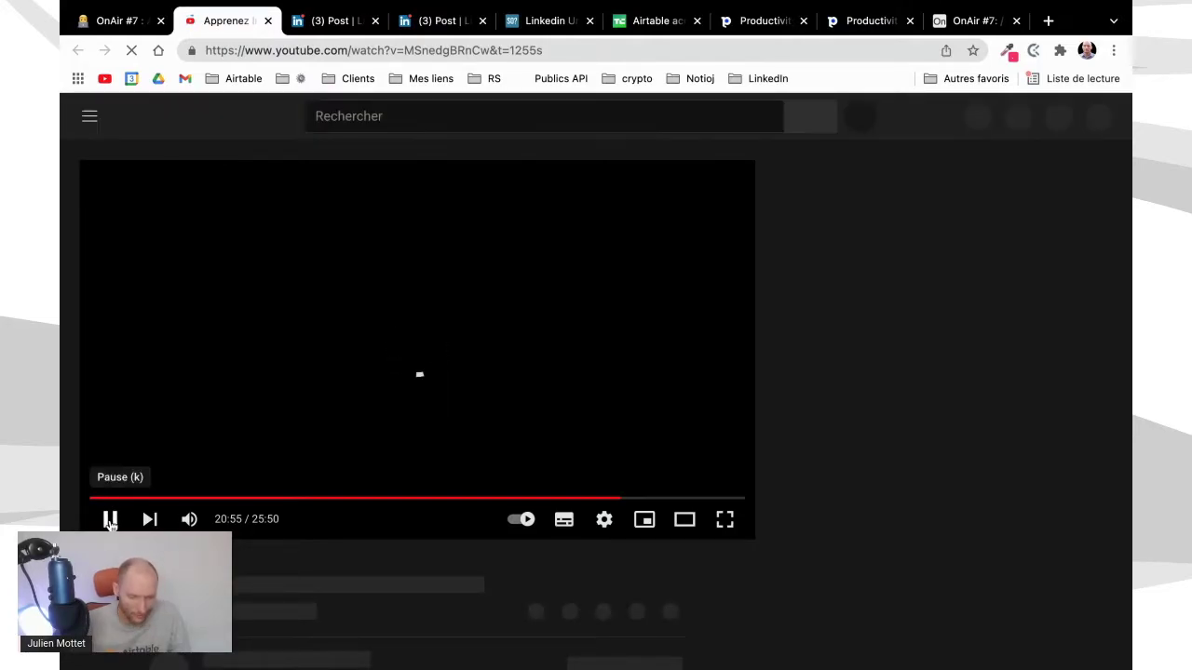
{"action": "left_click", "coordinate": [110, 519]}
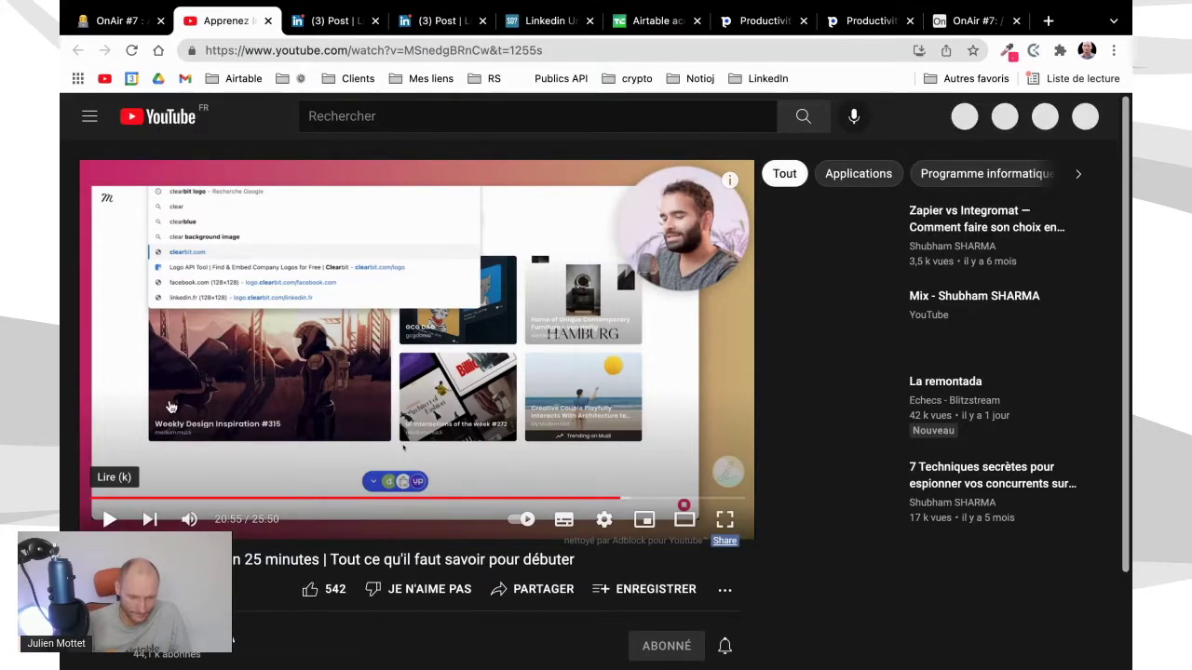
{"action": "left_click", "coordinate": [268, 21]}
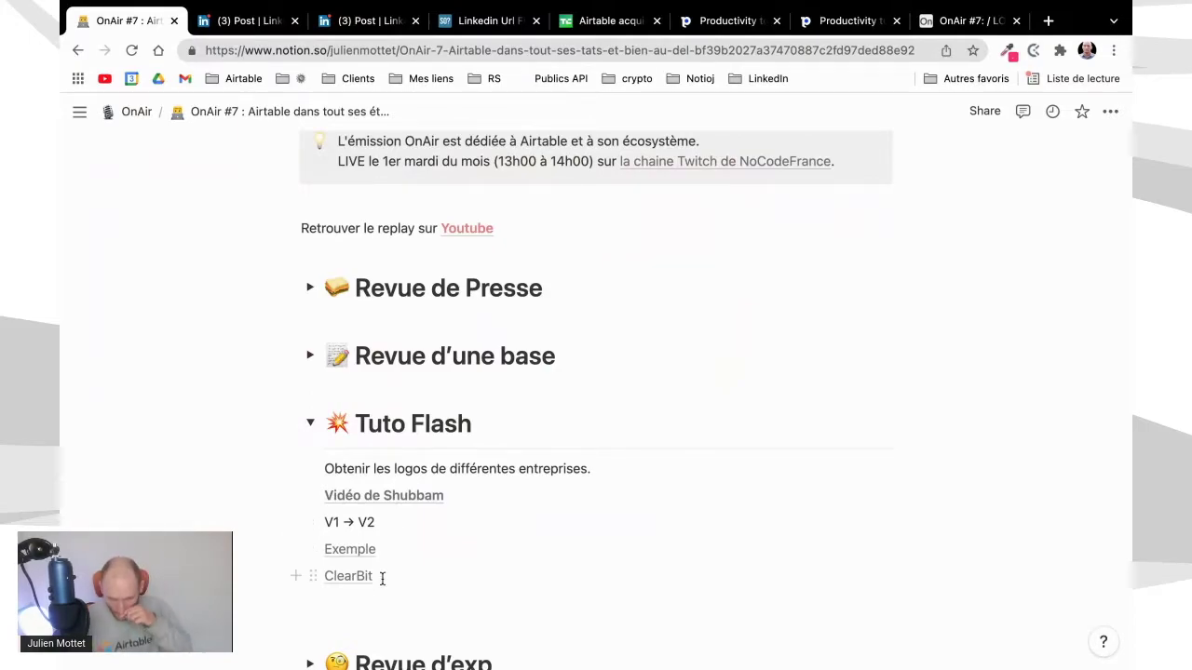
- Open the ClearBit link in the Tuto Flash section and find the Embed logos example on the Logo API page
{"action": "mouse_move", "coordinate": [363, 582]}
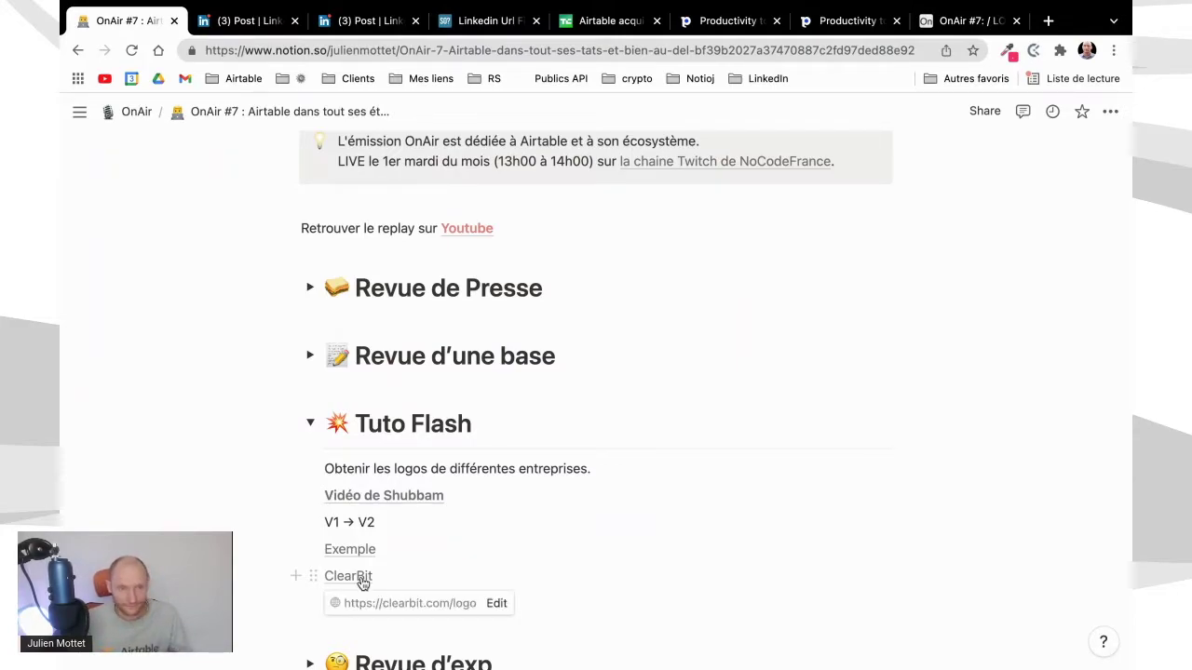
{"action": "scroll", "coordinate": [362, 580], "scroll_direction": "down", "scroll_amount": 1}
{"action": "scroll", "coordinate": [362, 579], "scroll_direction": "up", "scroll_amount": 1}
{"action": "scroll", "coordinate": [362, 580], "scroll_direction": "down", "scroll_amount": 1}
{"action": "scroll", "coordinate": [357, 579], "scroll_direction": "down", "scroll_amount": 1}
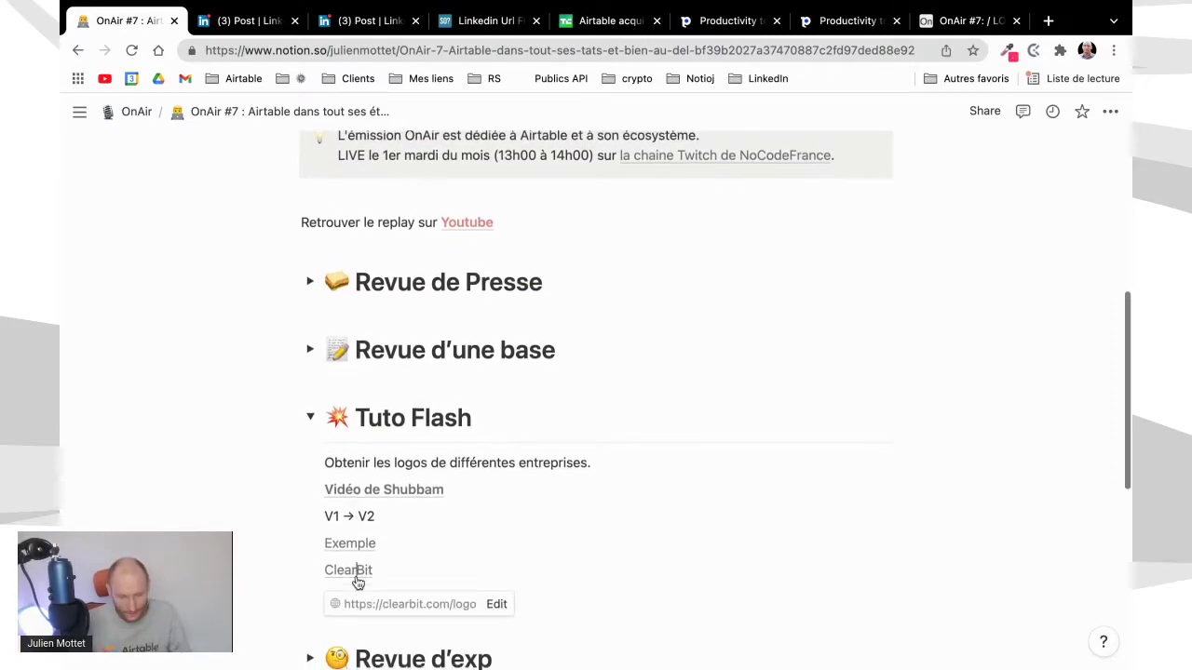
{"action": "left_click", "coordinate": [357, 573]}
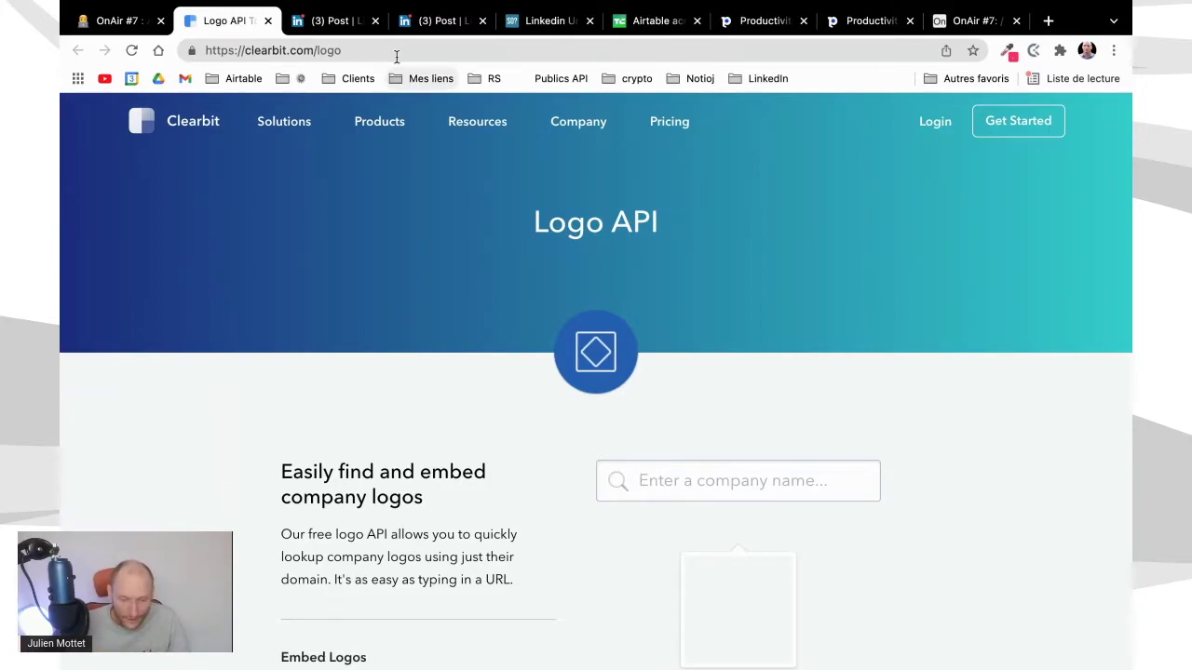
{"action": "scroll", "coordinate": [615, 519], "scroll_direction": "down", "scroll_amount": 8}
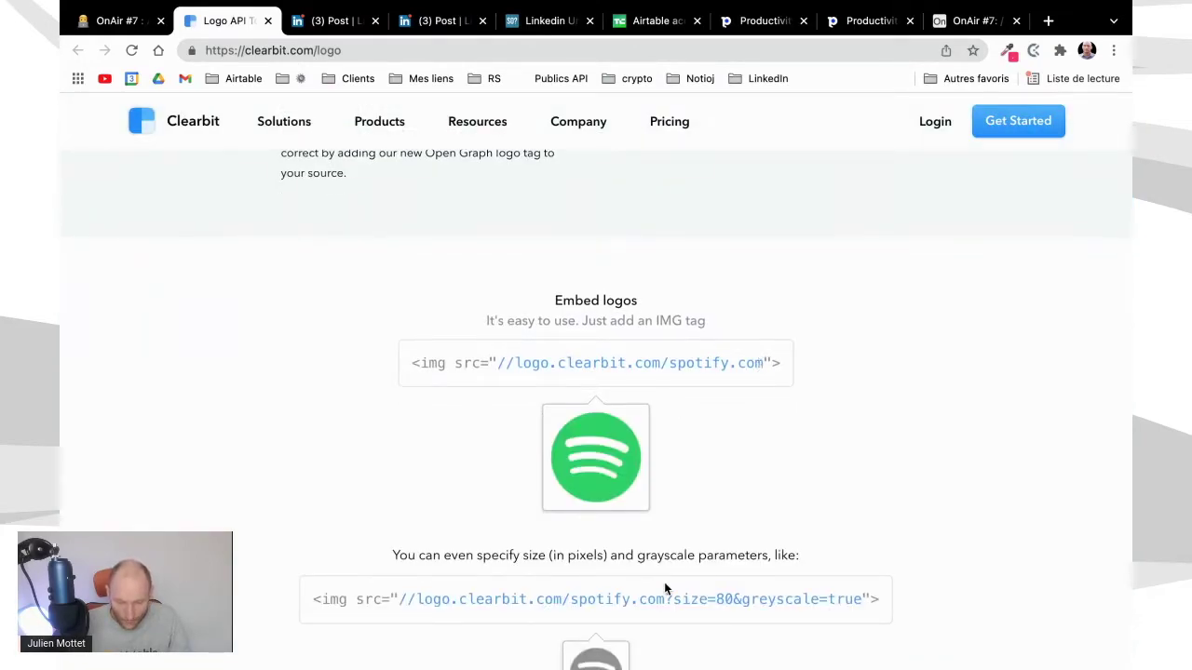
- Copy the address logo.clearbit.com/spotify.com from the embed example and load it in the browser
{"action": "left_click_drag", "start_coordinate": [418, 598], "coordinate": [763, 364]}
{"action": "key", "text": "ctrl+c"}
{"action": "left_click", "coordinate": [514, 362]}
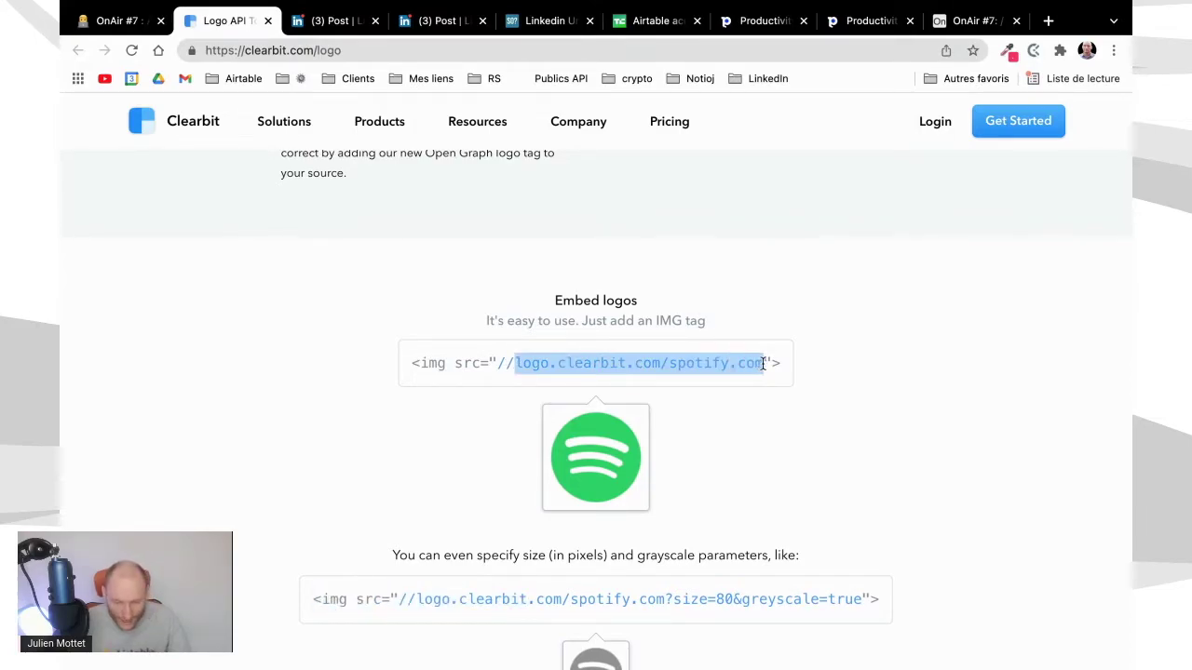
{"action": "left_click", "coordinate": [342, 50]}
{"action": "key", "text": "ctrl+v"}
{"action": "key", "text": "Return"}
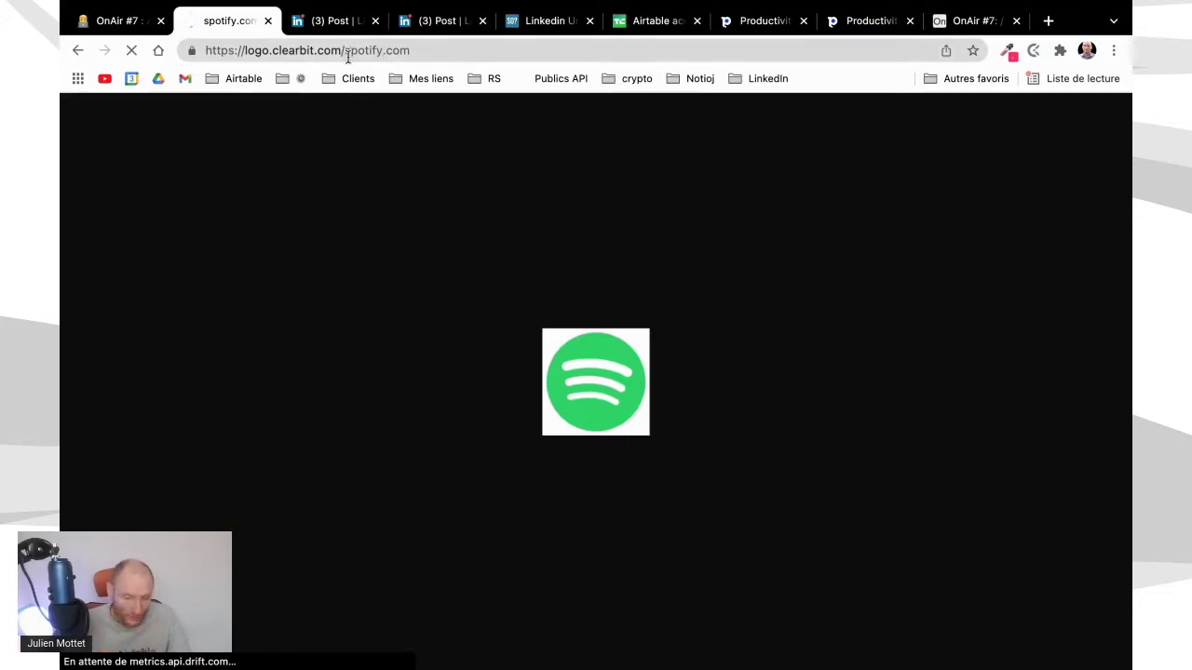
- Change the domain in the Clearbit logo address to ey.com and load that logo
{"action": "left_click_drag", "start_coordinate": [344, 51], "coordinate": [381, 52]}
{"action": "type", "text": "eu"}
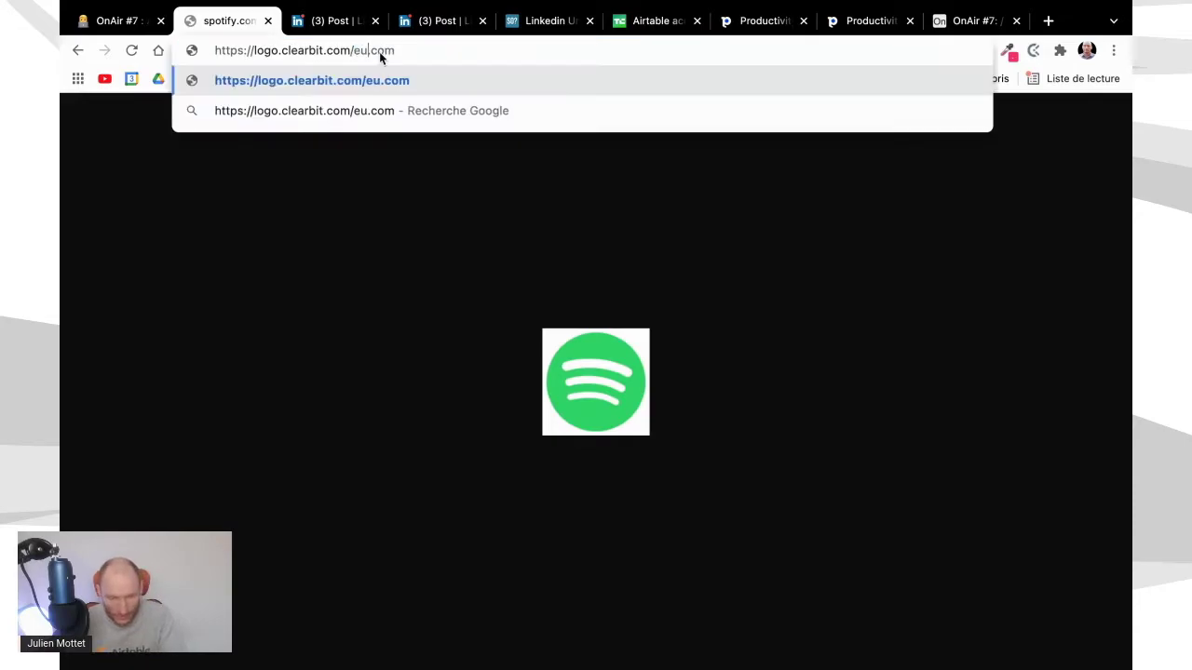
{"action": "key", "text": "BackSpace"}
{"action": "type", "text": "y"}
{"action": "key", "text": "Return"}
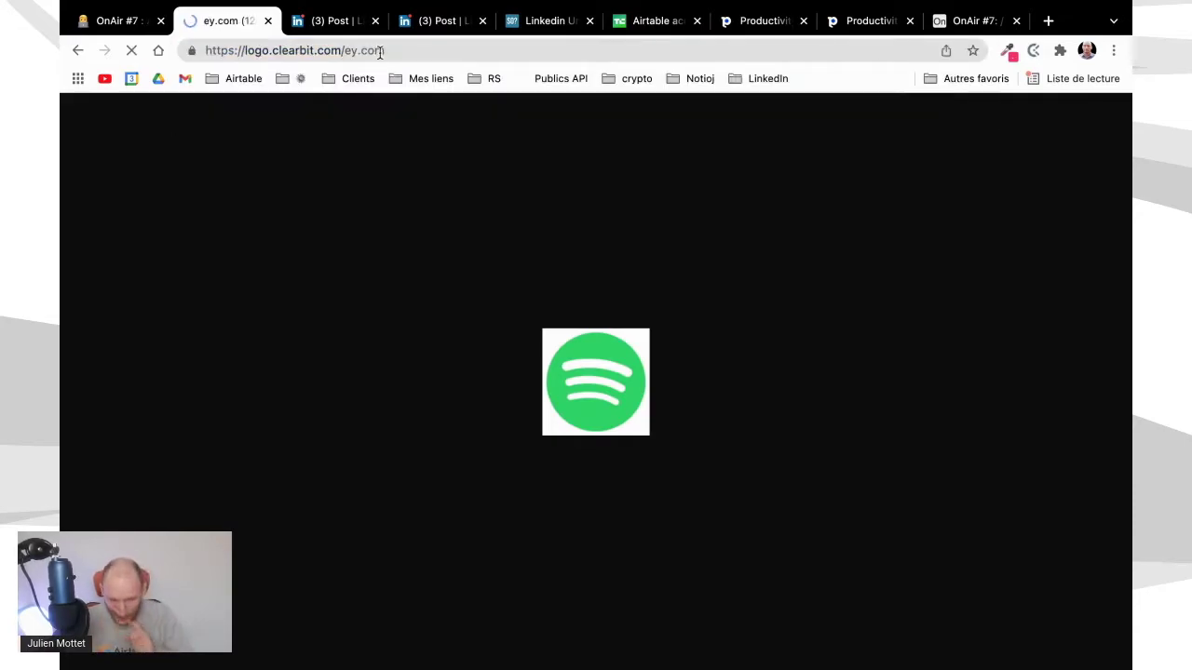
- Change the domain in the Clearbit logo address to ebay.com and load that logo
{"action": "left_click", "coordinate": [357, 50]}
{"action": "left_click", "coordinate": [357, 50]}
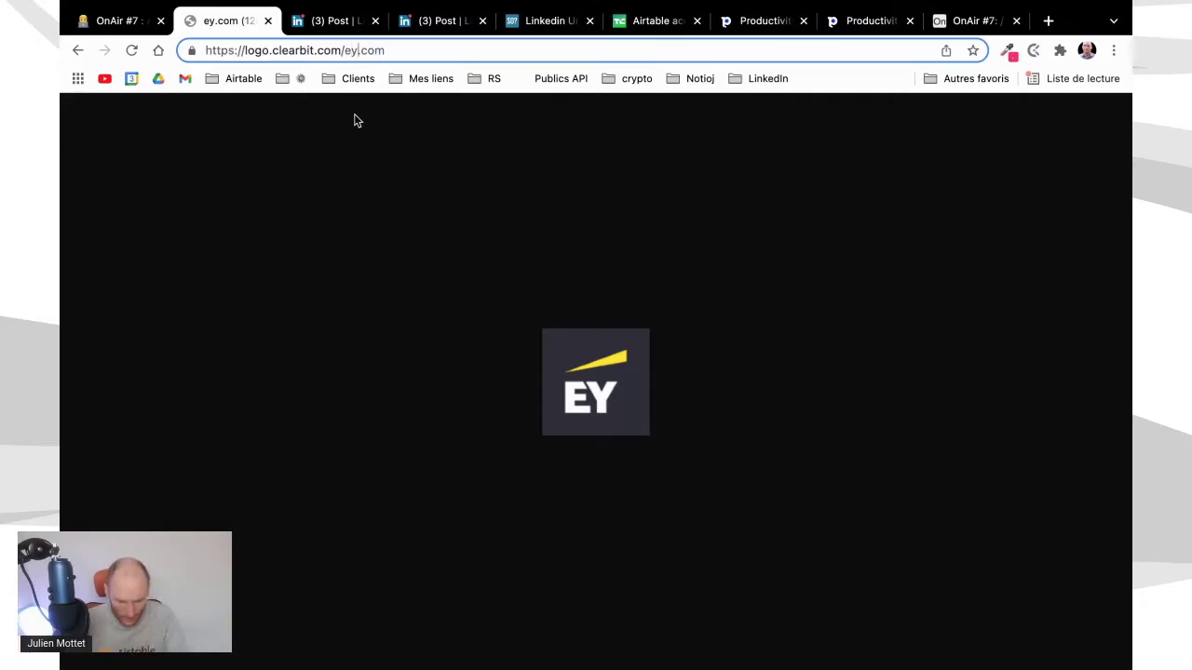
{"action": "key", "text": "BackSpace"}
{"action": "type", "text": "b.comy"}
{"action": "key", "text": "BackSpace"}
{"action": "key", "text": "End"}
{"action": "type", "text": "y"}
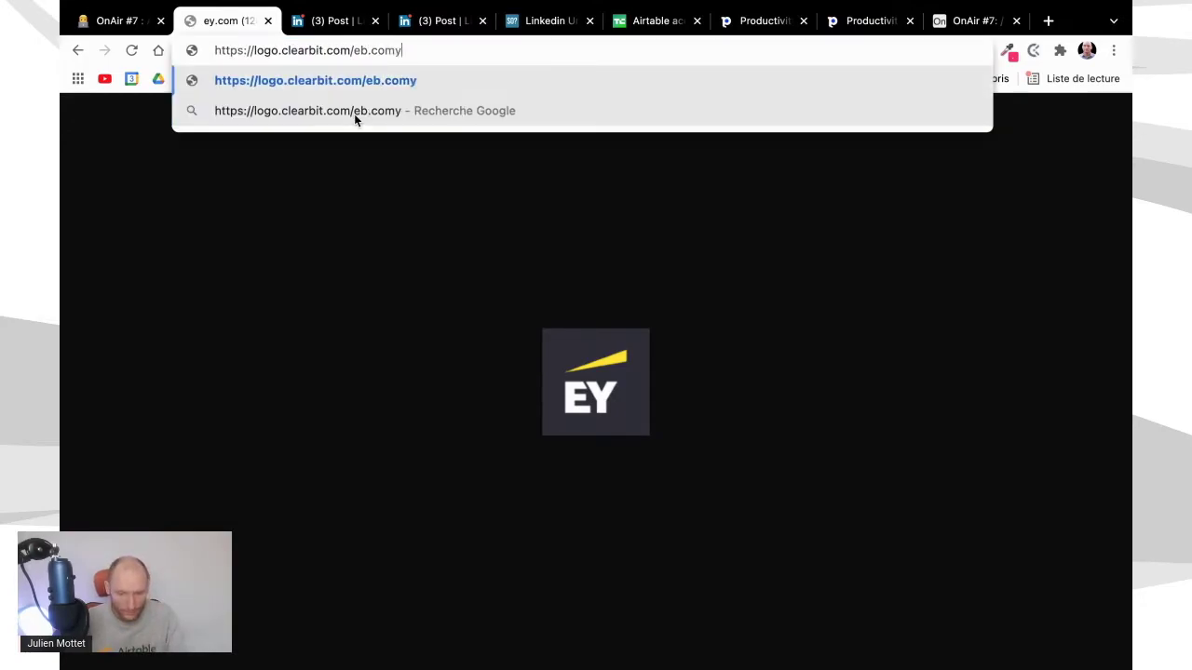
{"action": "key", "text": "Return"}
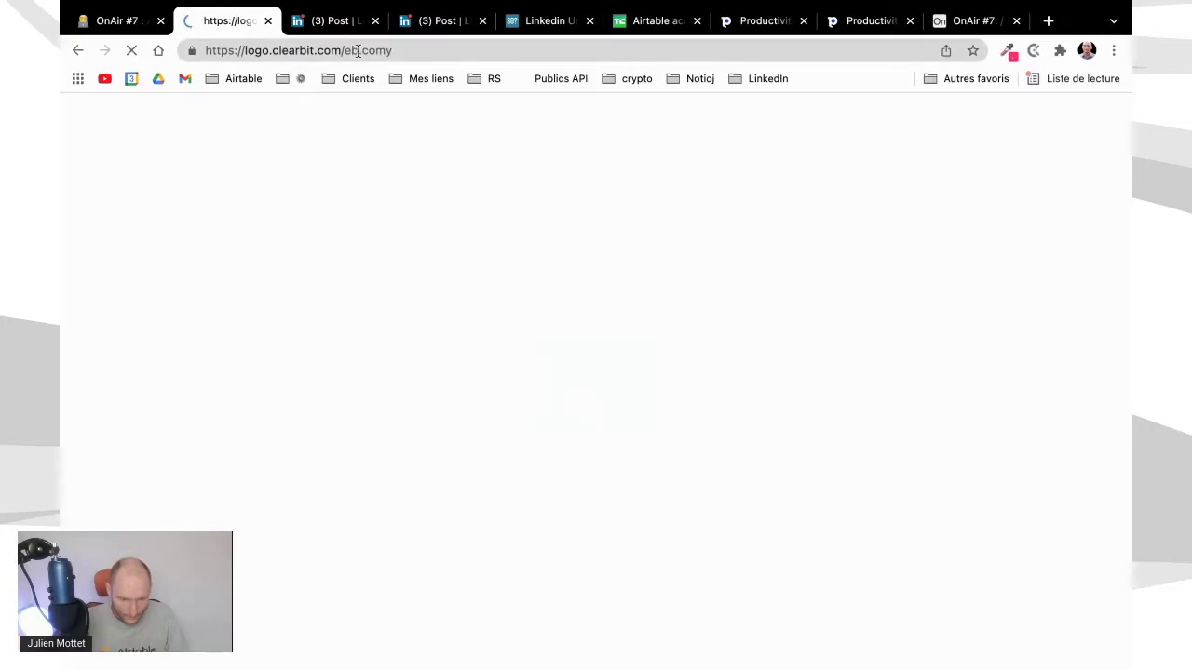
{"action": "left_click", "coordinate": [357, 50]}
{"action": "left_click", "coordinate": [358, 50]}
{"action": "type", "text": "ay"}
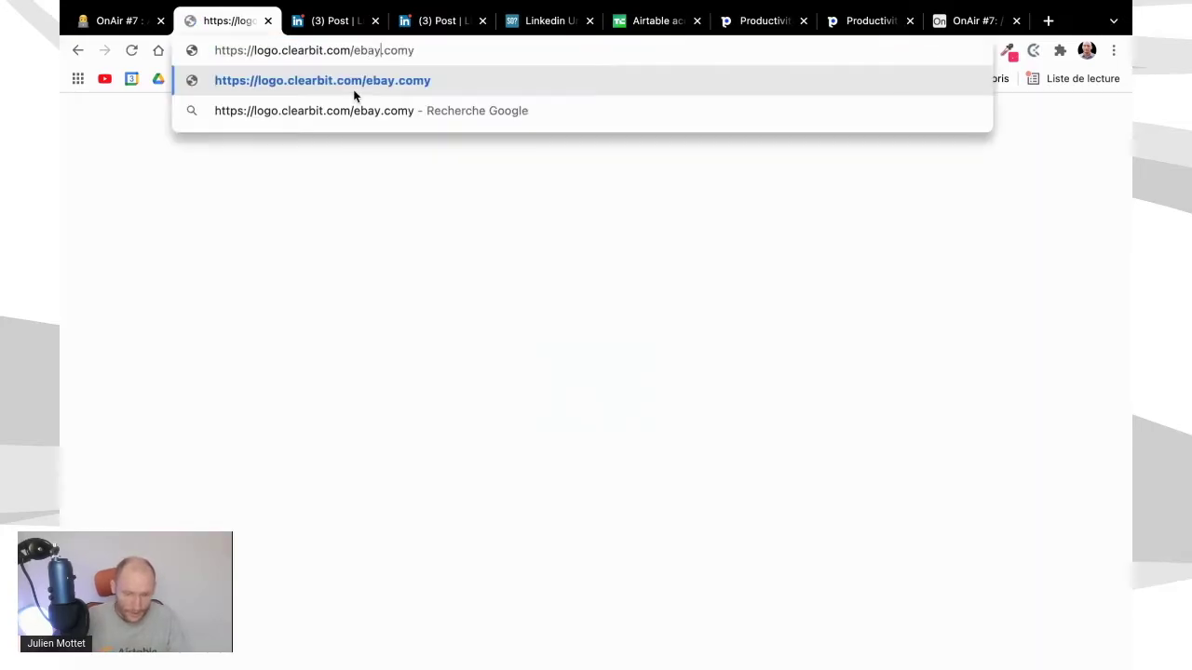
{"action": "key", "text": "End"}
{"action": "key", "text": "BackSpace"}
{"action": "key", "text": "Return"}
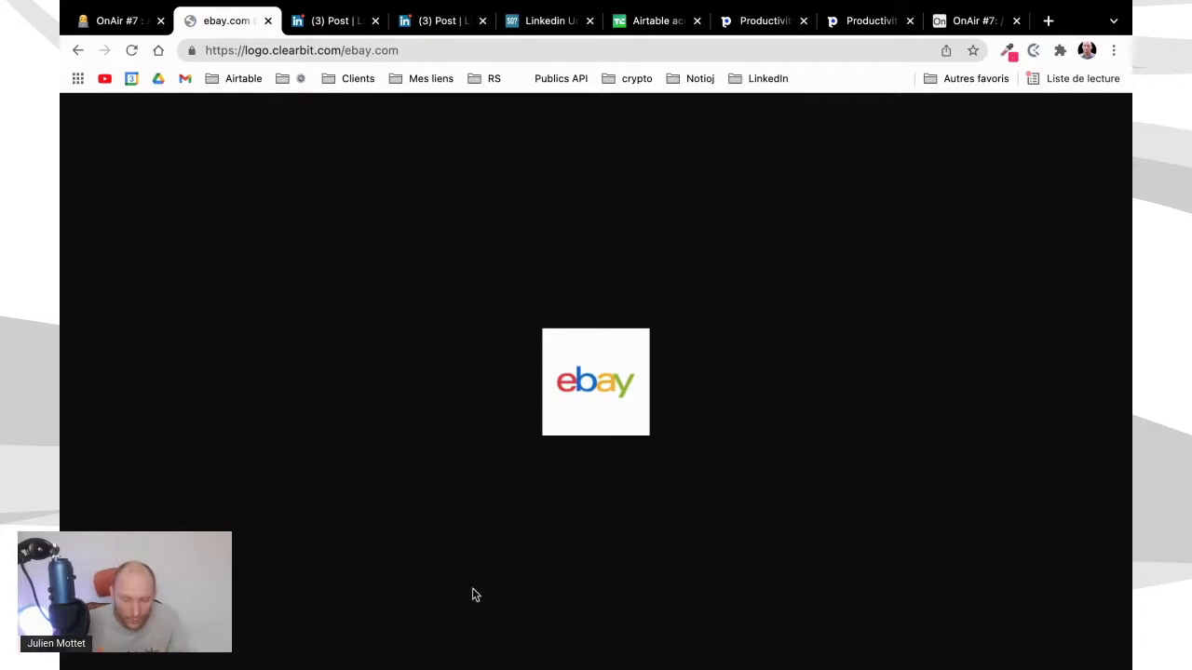
- Examine the save and copy options offered for the eBay logo image
{"action": "right_click", "coordinate": [599, 372]}
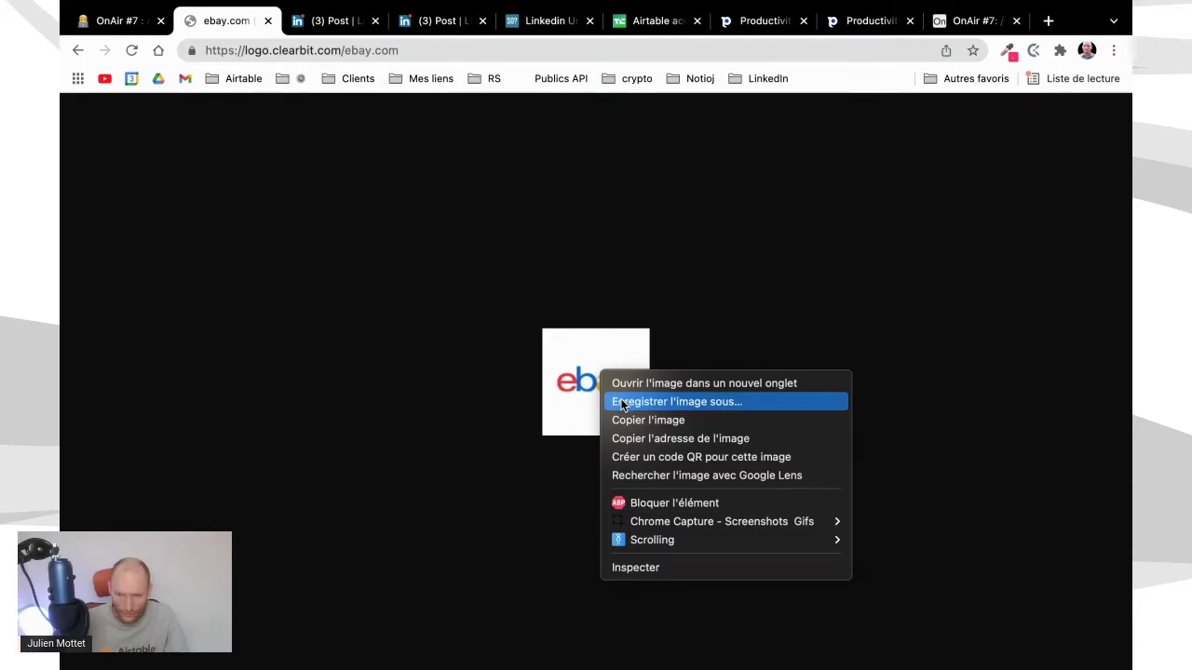
{"action": "left_click", "coordinate": [712, 289]}
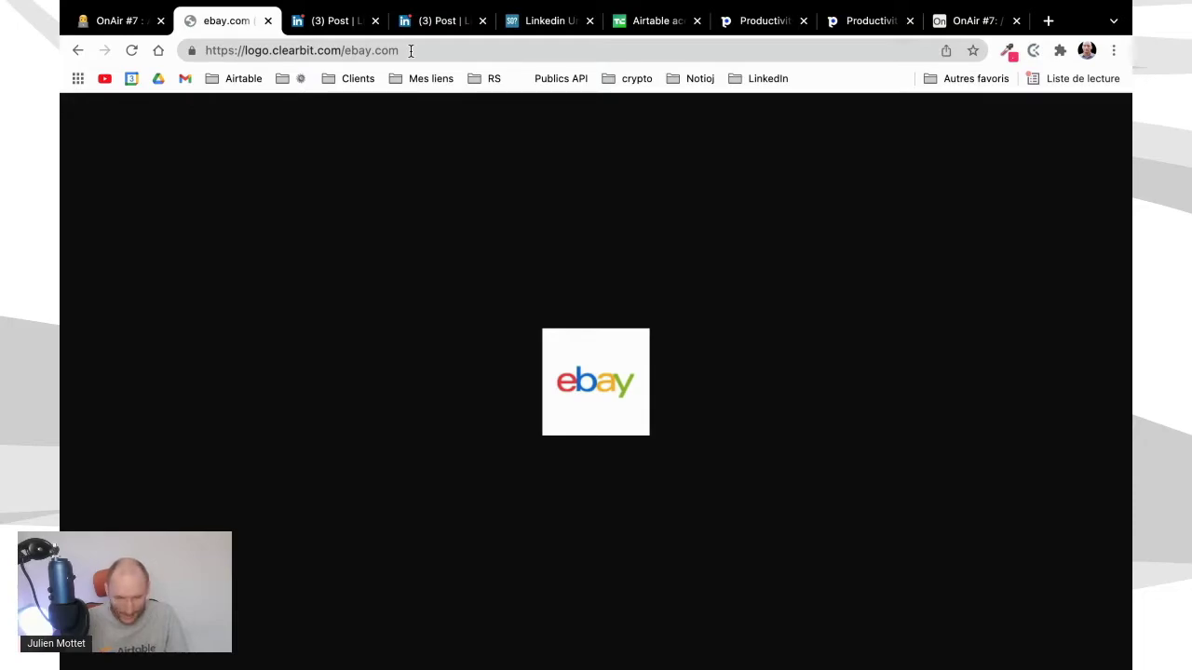
- Switch to the OnAir #7 base in Airtable and name the three records of the / LOGO / table ey, facebook and google
{"action": "left_click", "coordinate": [340, 28]}
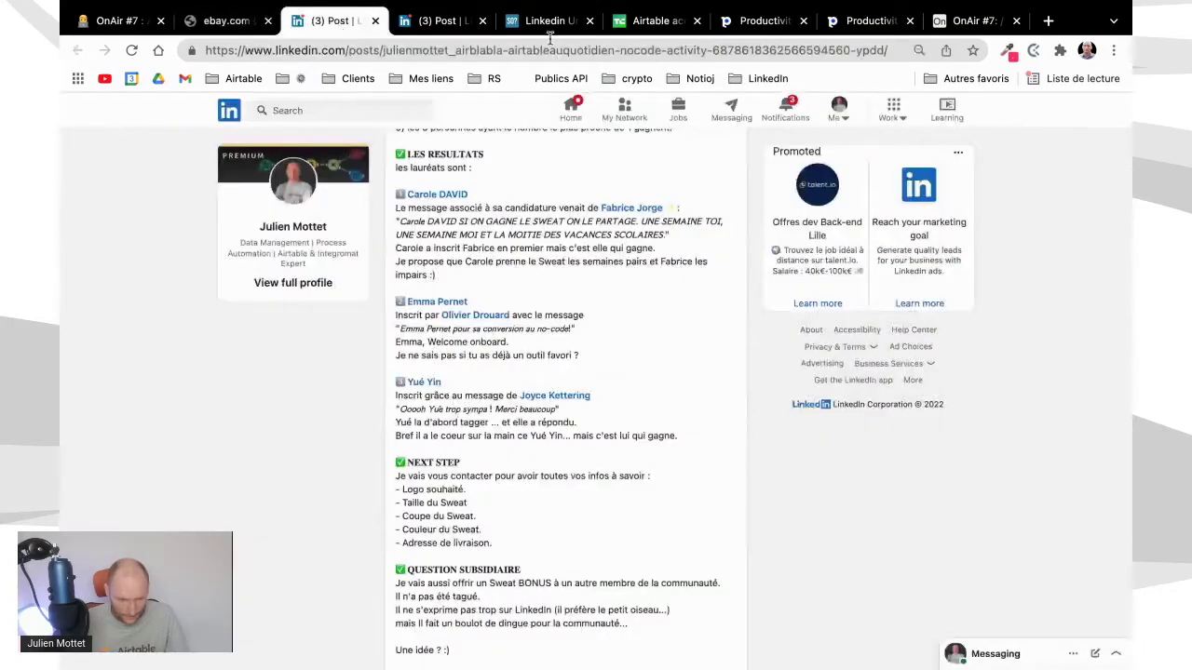
{"action": "left_click", "coordinate": [957, 28]}
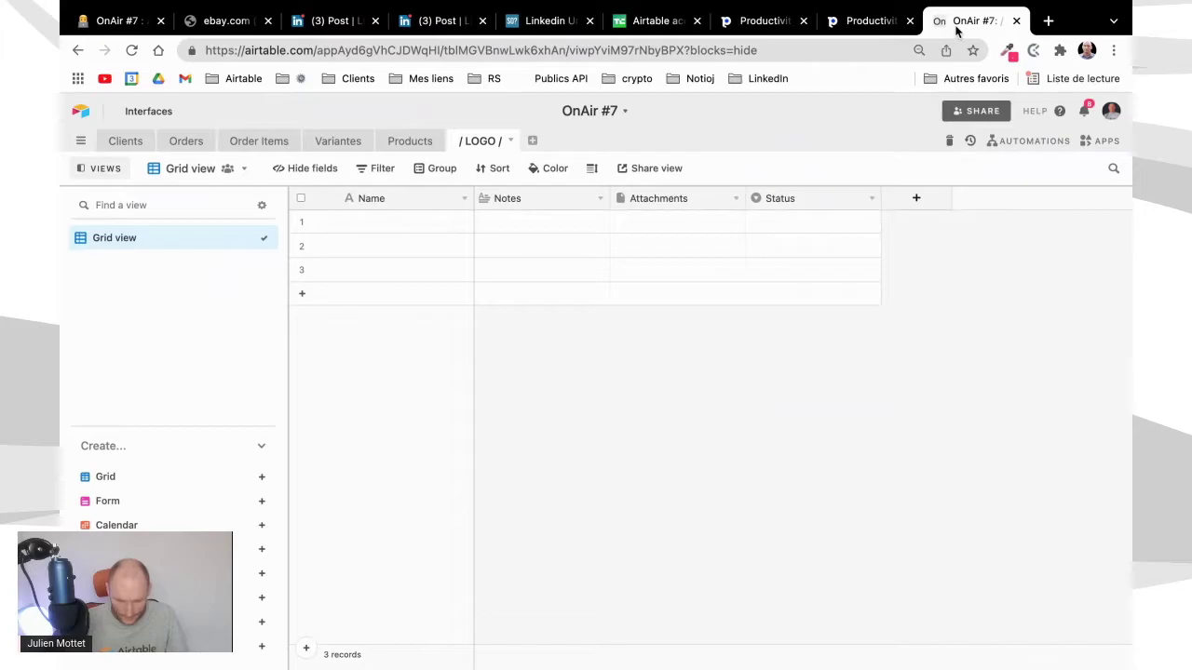
{"action": "left_click", "coordinate": [533, 224]}
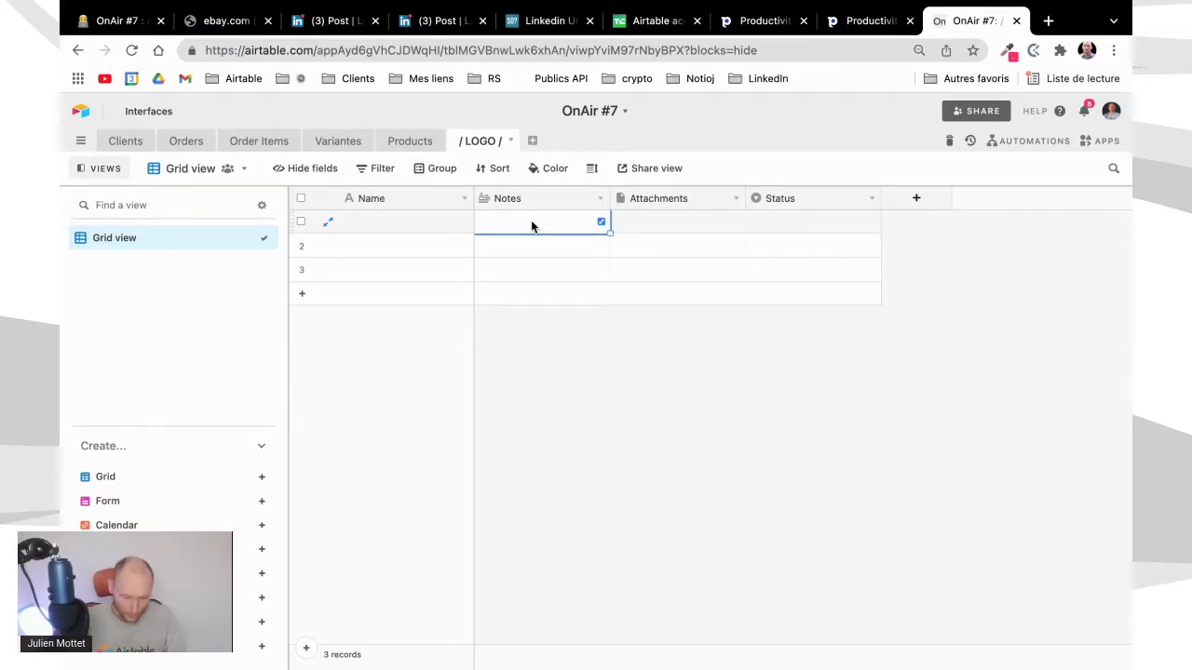
{"action": "left_click", "coordinate": [410, 225]}
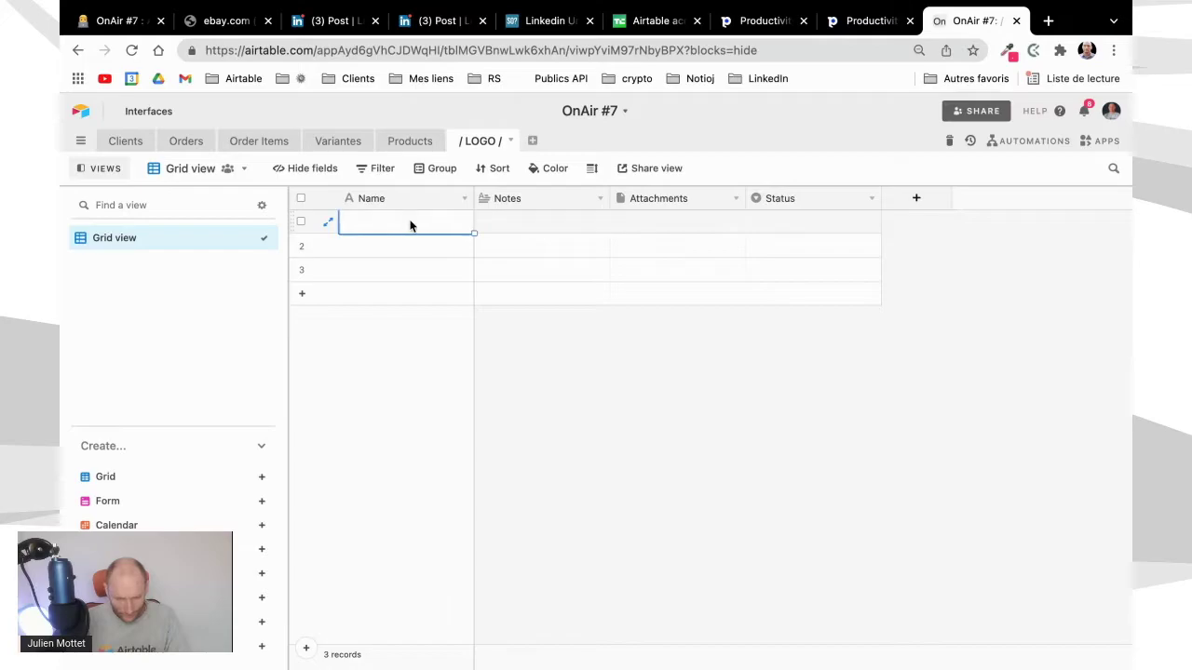
{"action": "type", "text": "ey"}
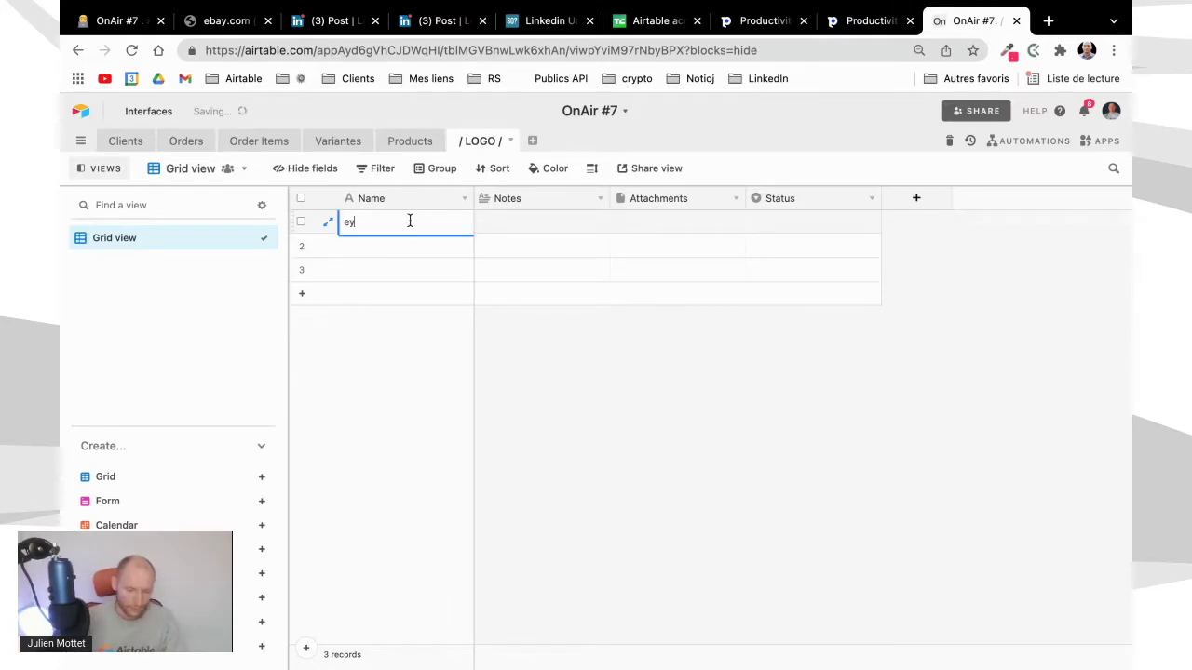
{"action": "left_click", "coordinate": [399, 250]}
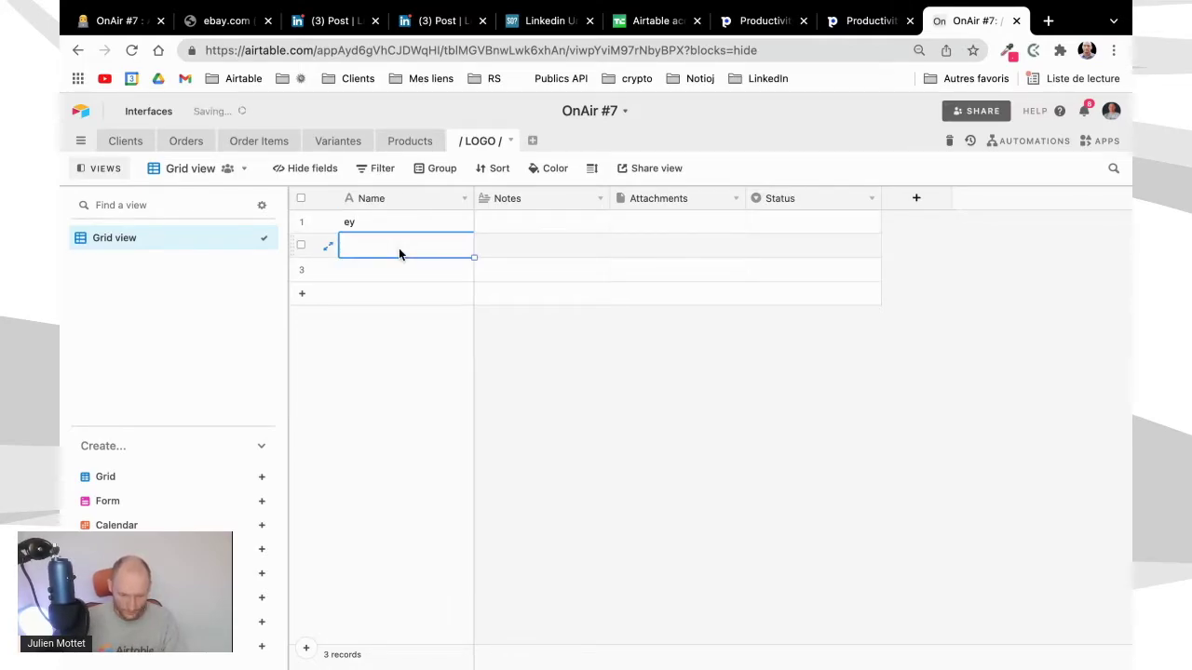
{"action": "type", "text": "facebook"}
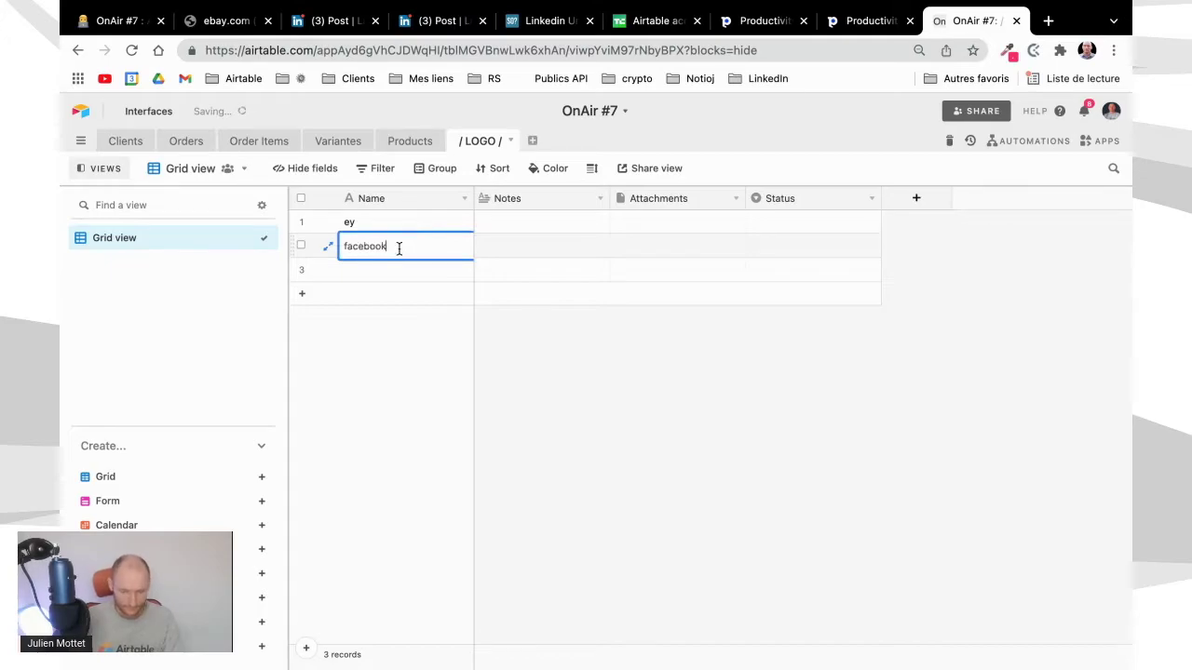
{"action": "left_click", "coordinate": [396, 279]}
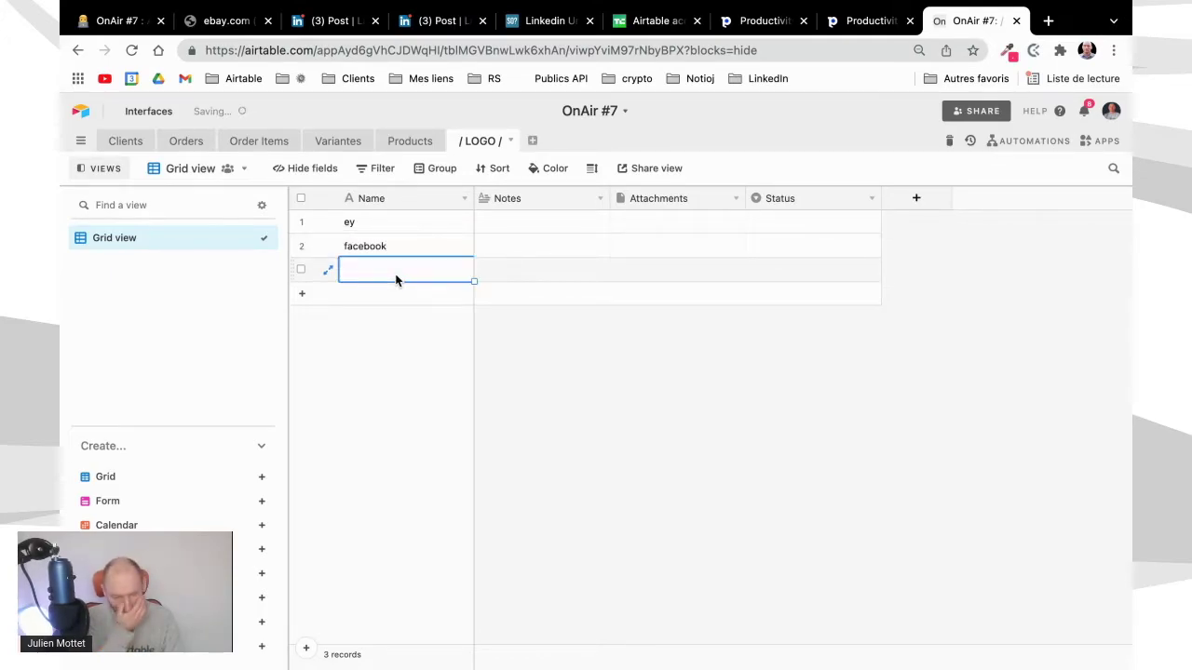
{"action": "type", "text": "google"}
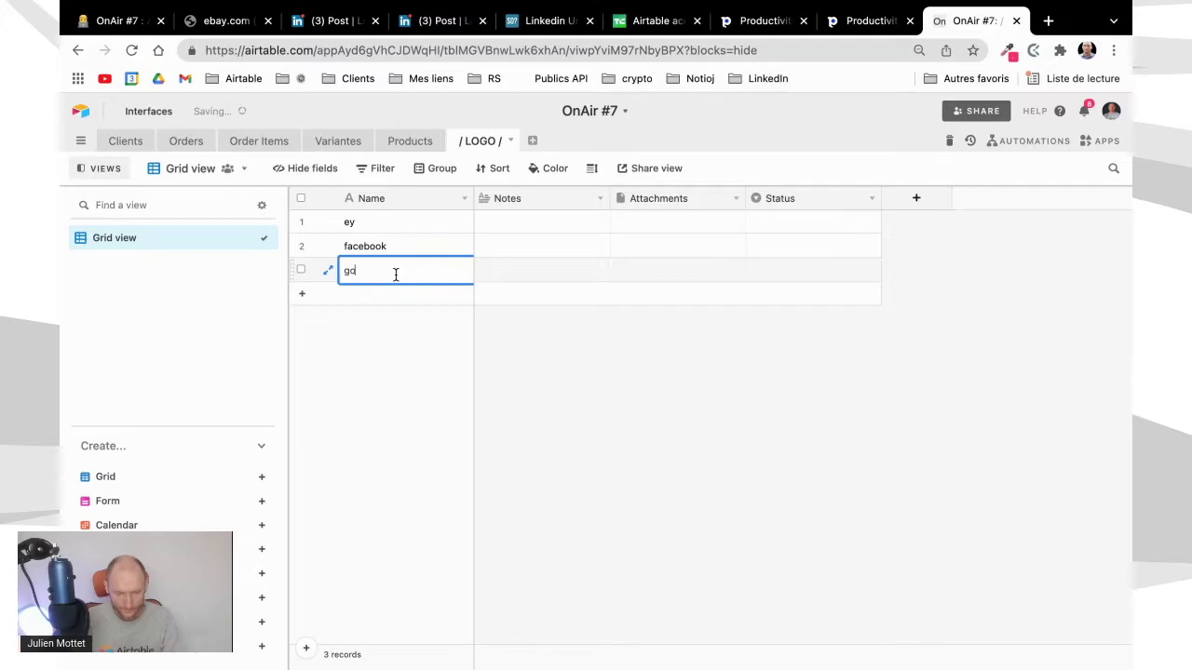
{"action": "left_click", "coordinate": [638, 351]}
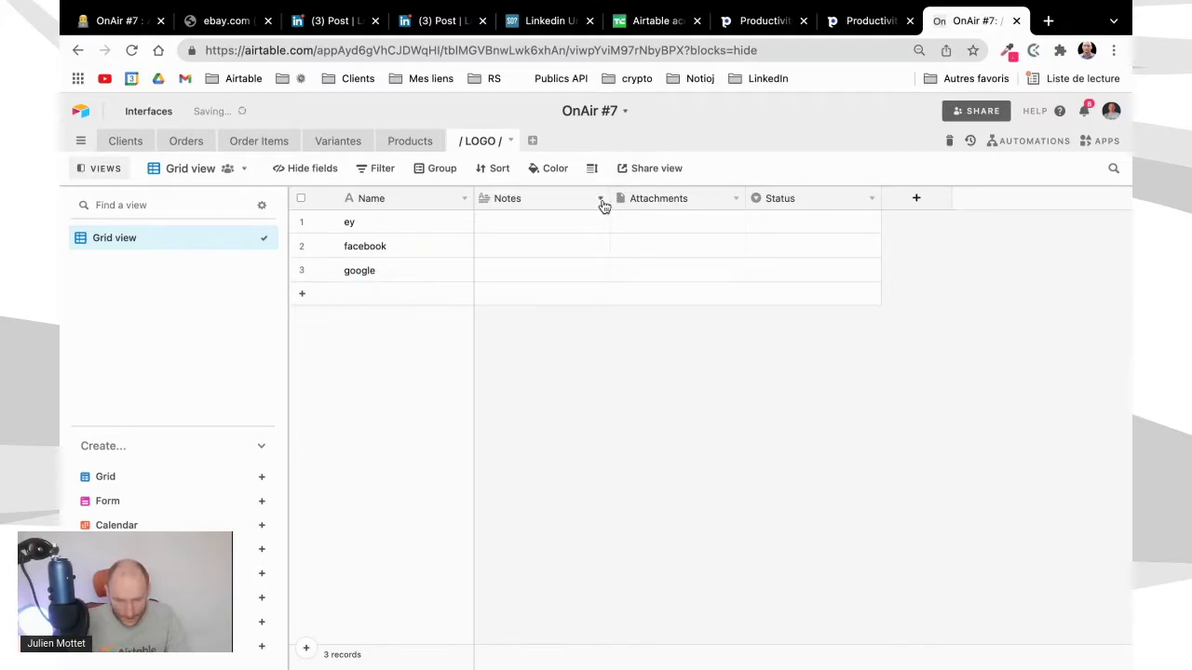
- Delete the Notes field from the / LOGO / table
{"action": "left_click", "coordinate": [601, 199]}
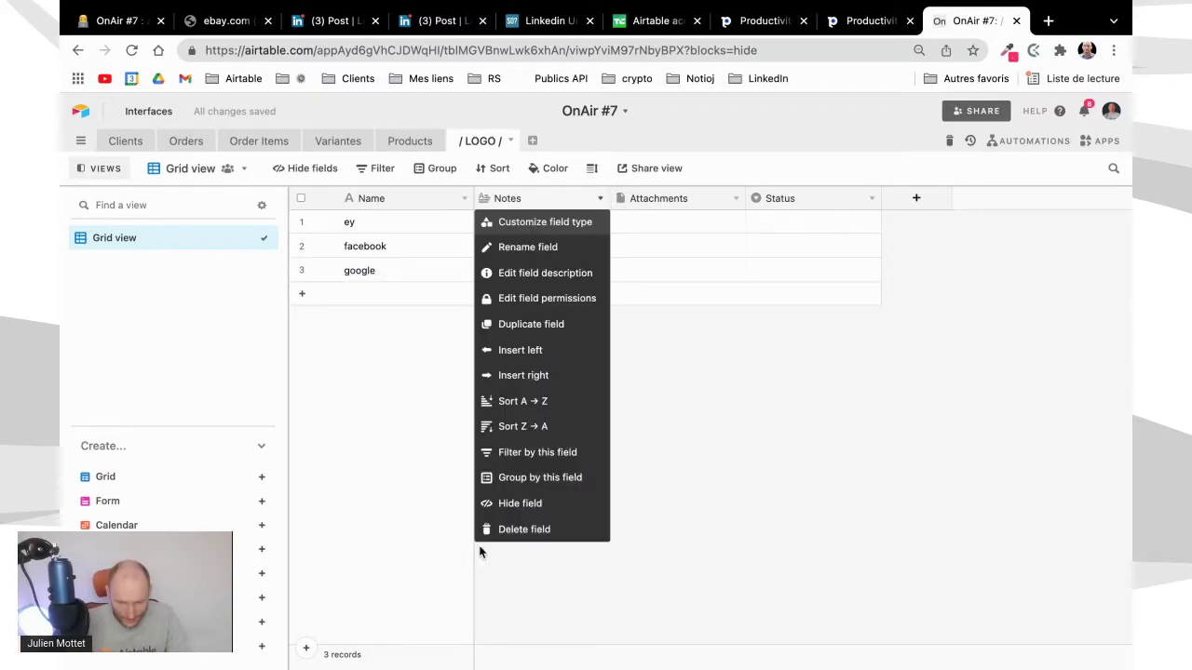
{"action": "left_click", "coordinate": [499, 528]}
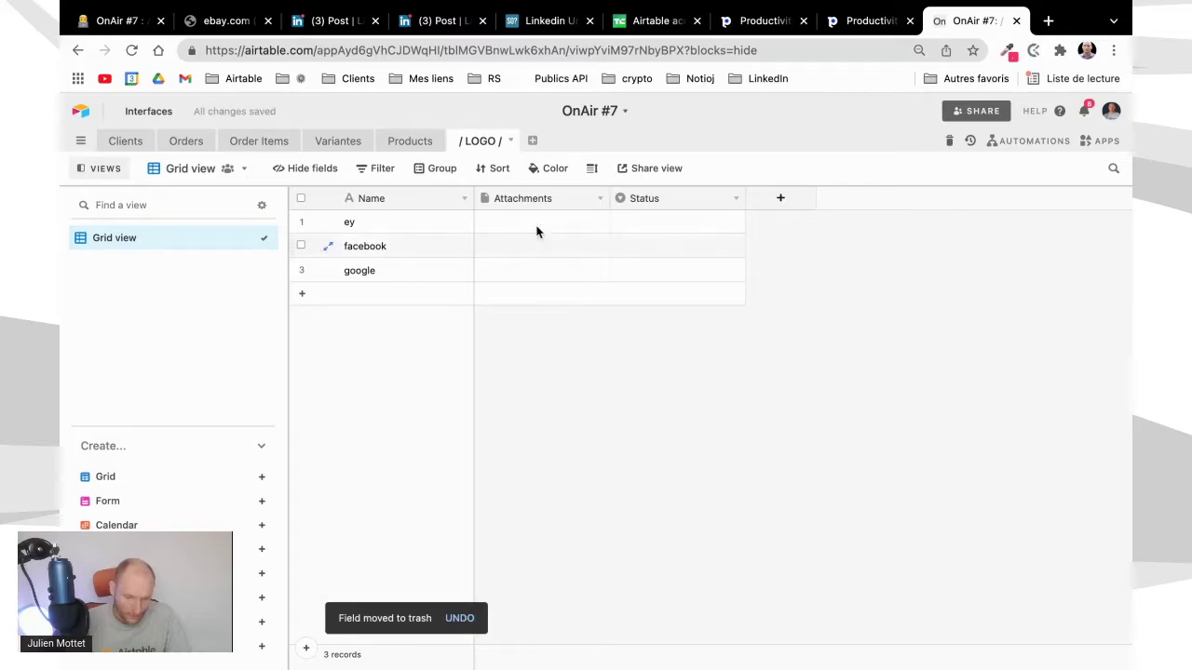
- Rename the Status field of the / LOGO / table as "Lancer la recherche"
{"action": "left_click", "coordinate": [733, 199]}
{"action": "left_click", "coordinate": [690, 224]}
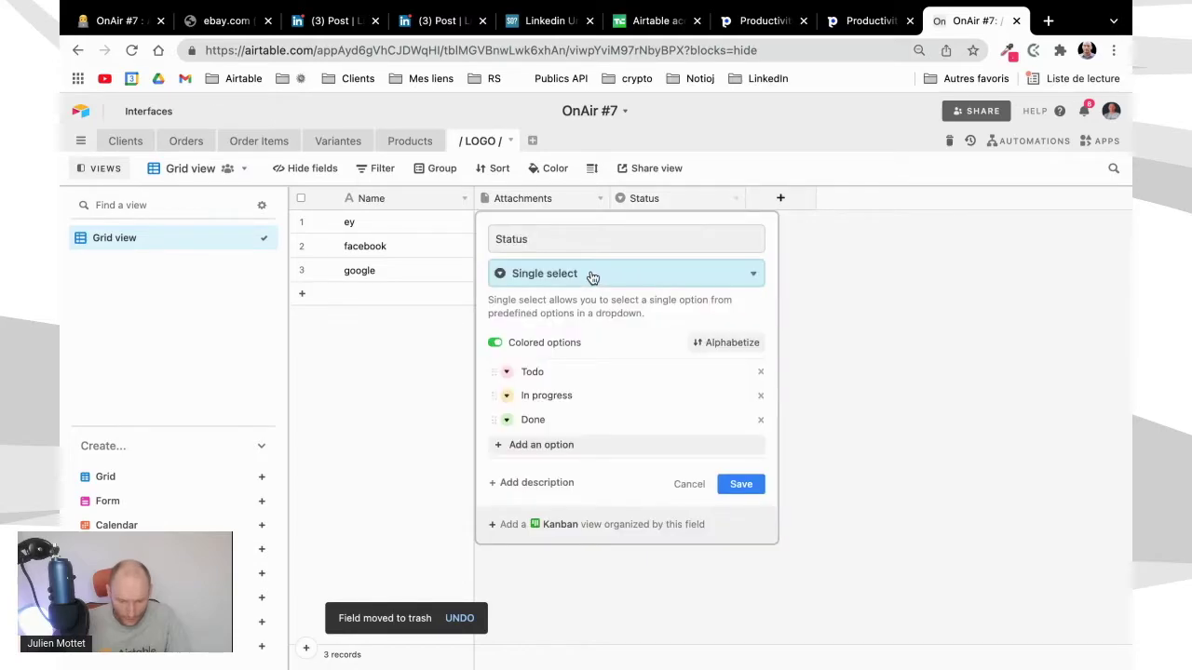
{"action": "left_click", "coordinate": [550, 240]}
{"action": "double_click", "coordinate": [503, 231]}
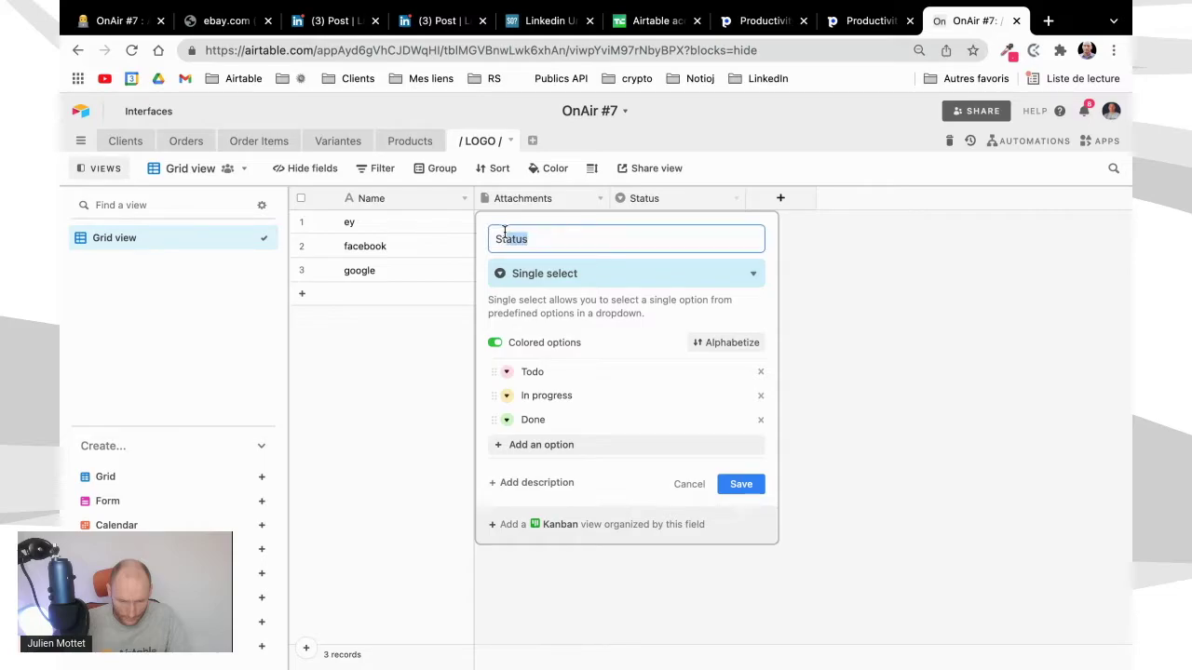
{"action": "left_click_drag", "start_coordinate": [503, 231], "coordinate": [495, 235]}
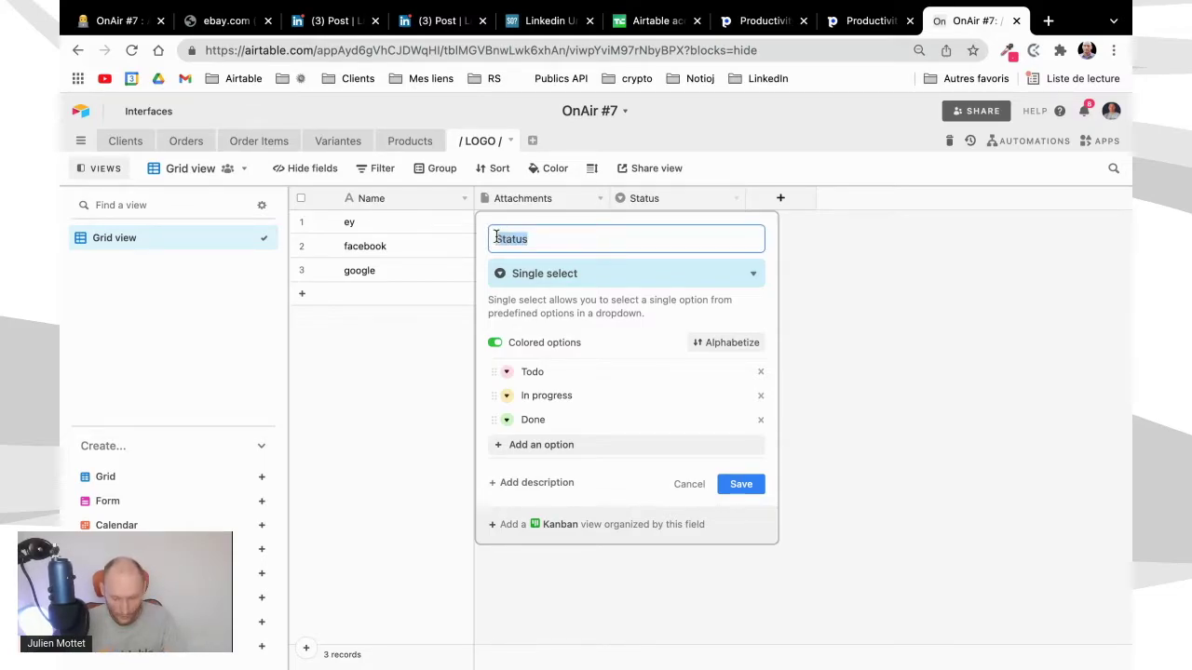
{"action": "key", "text": "BackSpace"}
{"action": "type", "text": "Rech"}
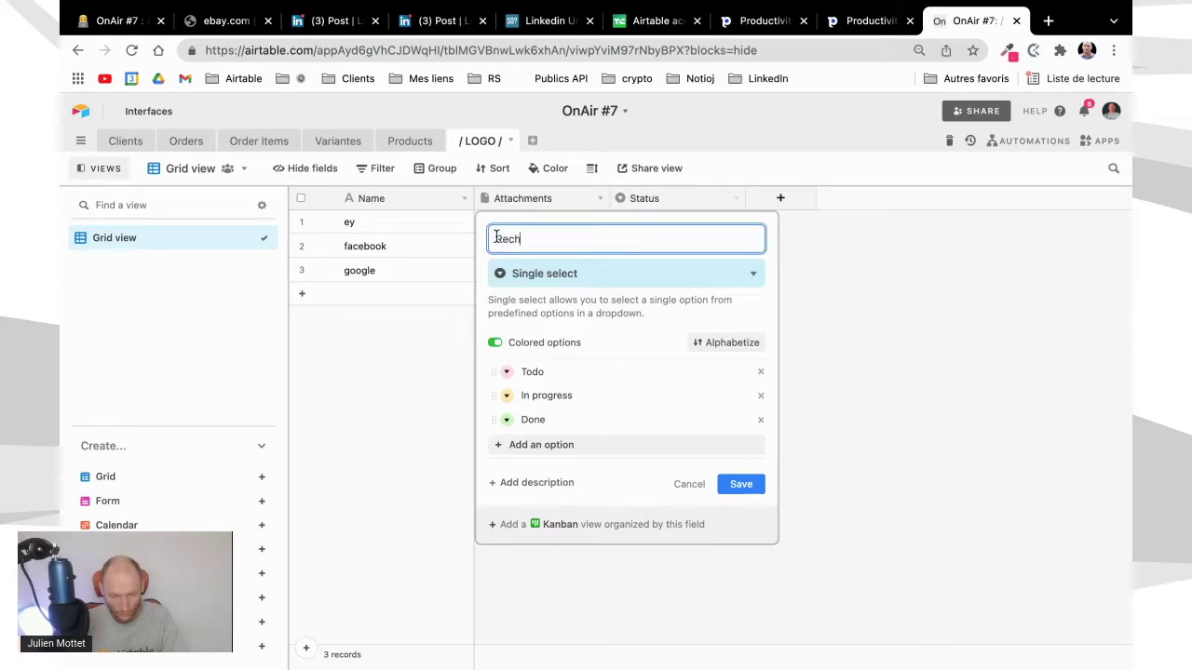
{"action": "type", "text": "erche Image"}
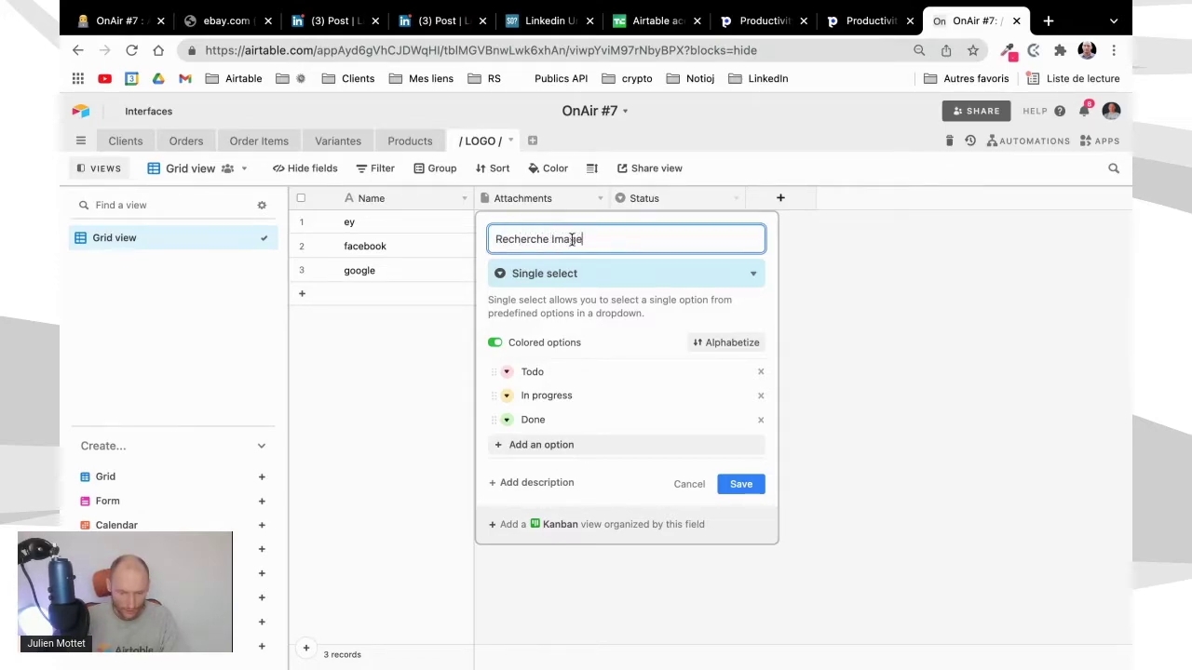
{"action": "key", "text": "super+a"}
{"action": "type", "text": "La"}
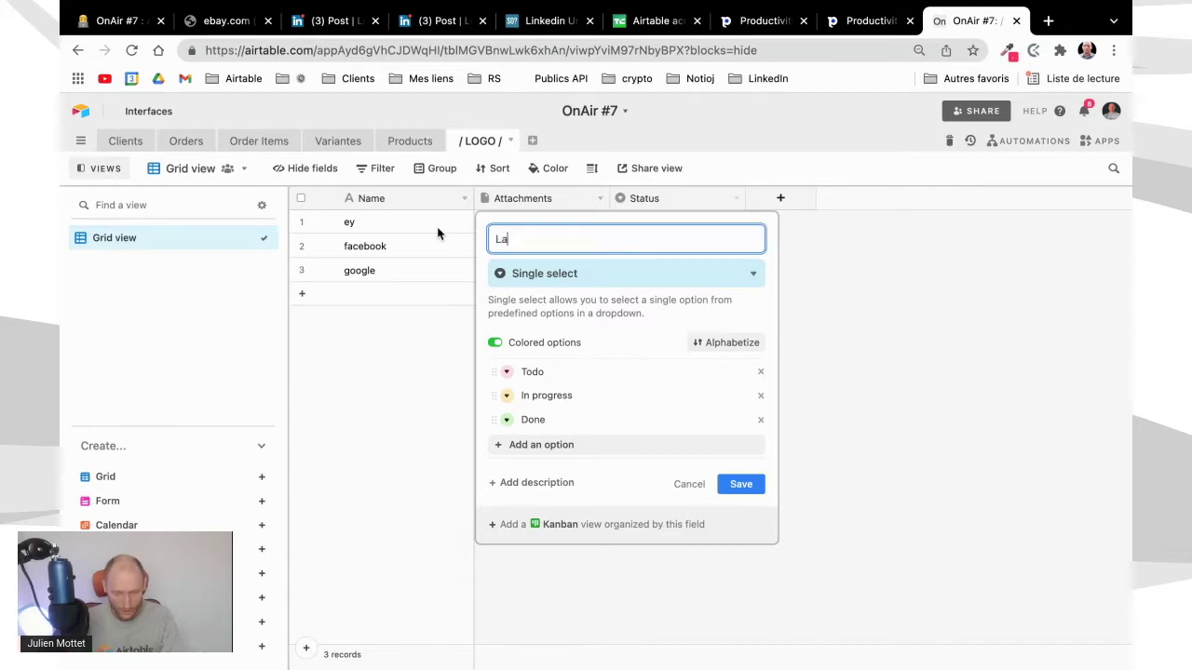
{"action": "type", "text": "ncer a r"}
{"action": "type", "text": "echerche"}
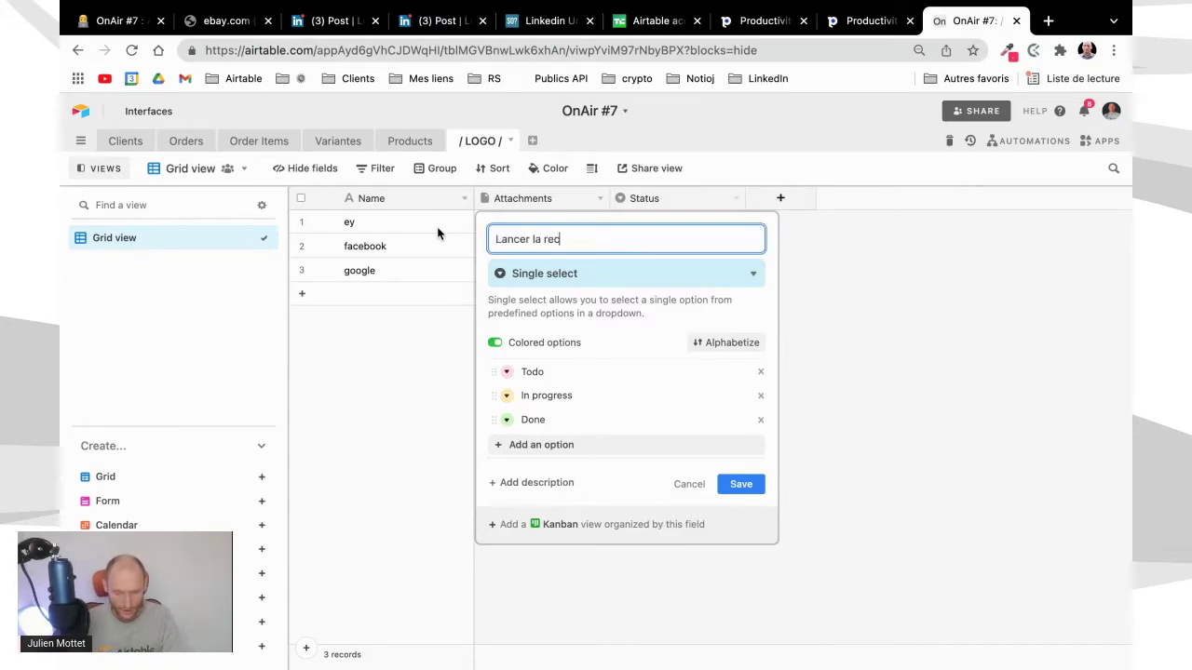
- Remove the Todo and In progress options, rename the remaining Done option as Go, and save the field
{"action": "left_click", "coordinate": [762, 395]}
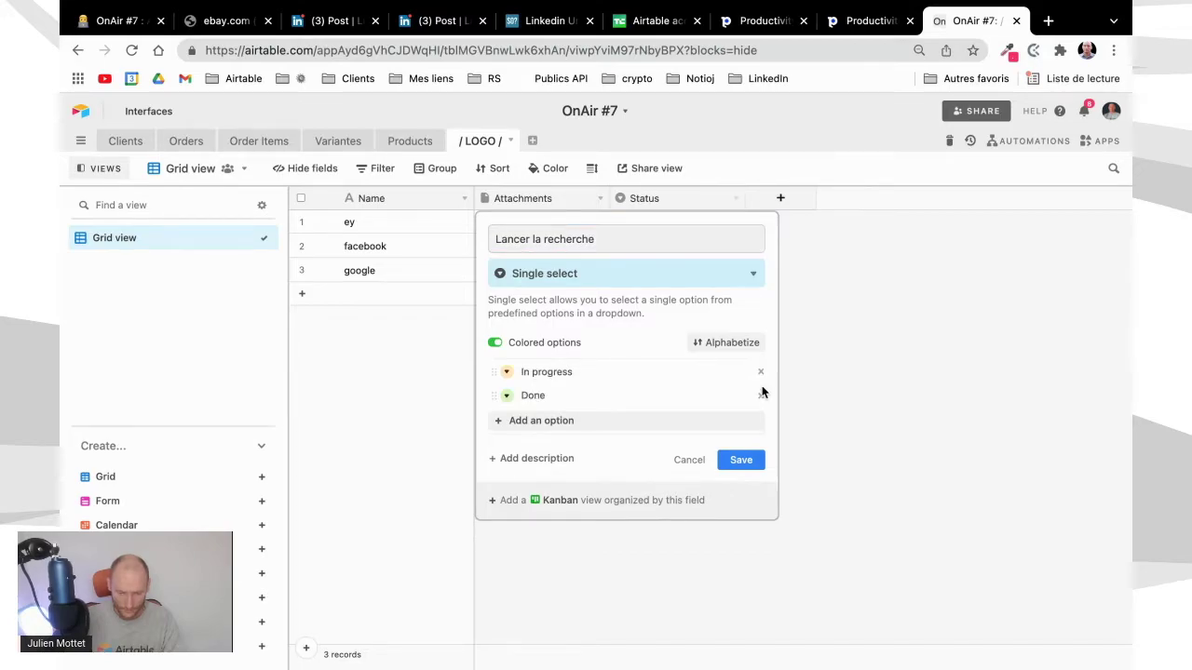
{"action": "left_click", "coordinate": [760, 371]}
{"action": "left_click", "coordinate": [553, 372]}
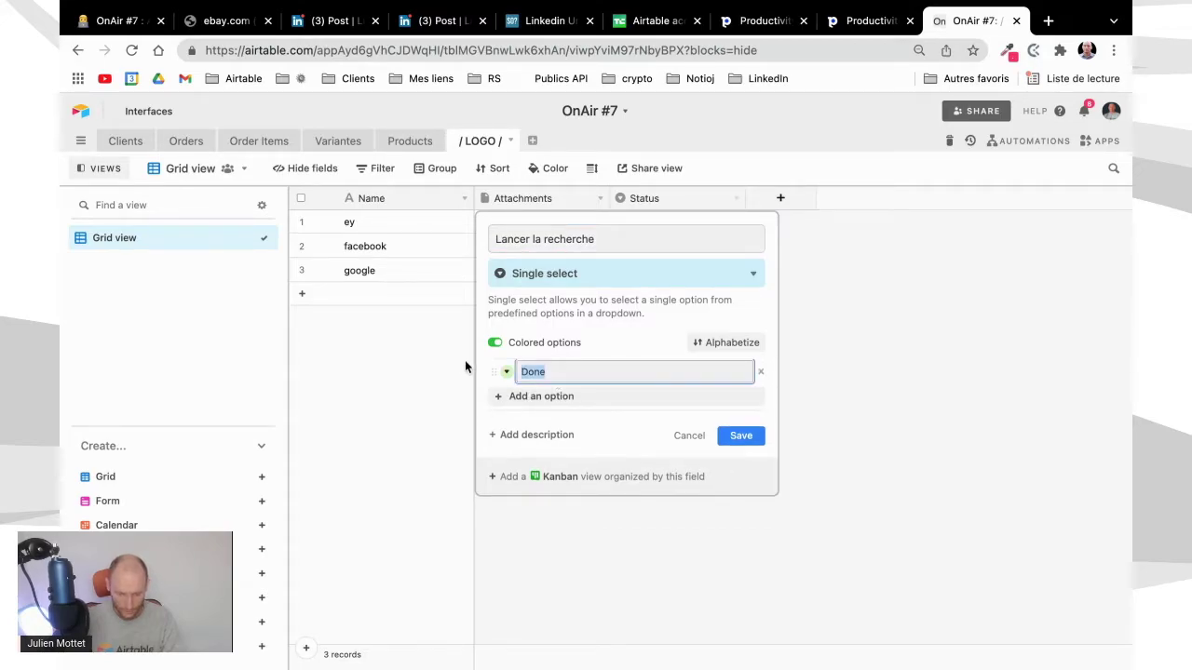
{"action": "type", "text": "Go"}
{"action": "left_click", "coordinate": [722, 434]}
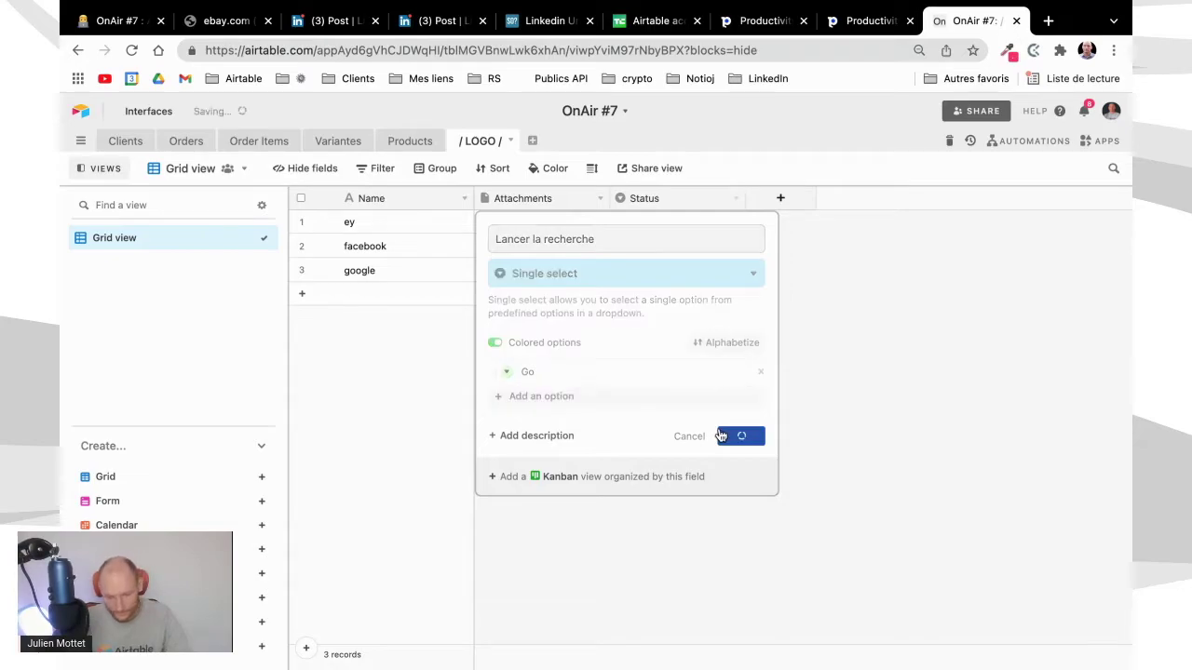
- Move the Lancer la recherche field before Attachments and set it to Go for the ey record
{"action": "left_click_drag", "start_coordinate": [664, 206], "coordinate": [477, 203]}
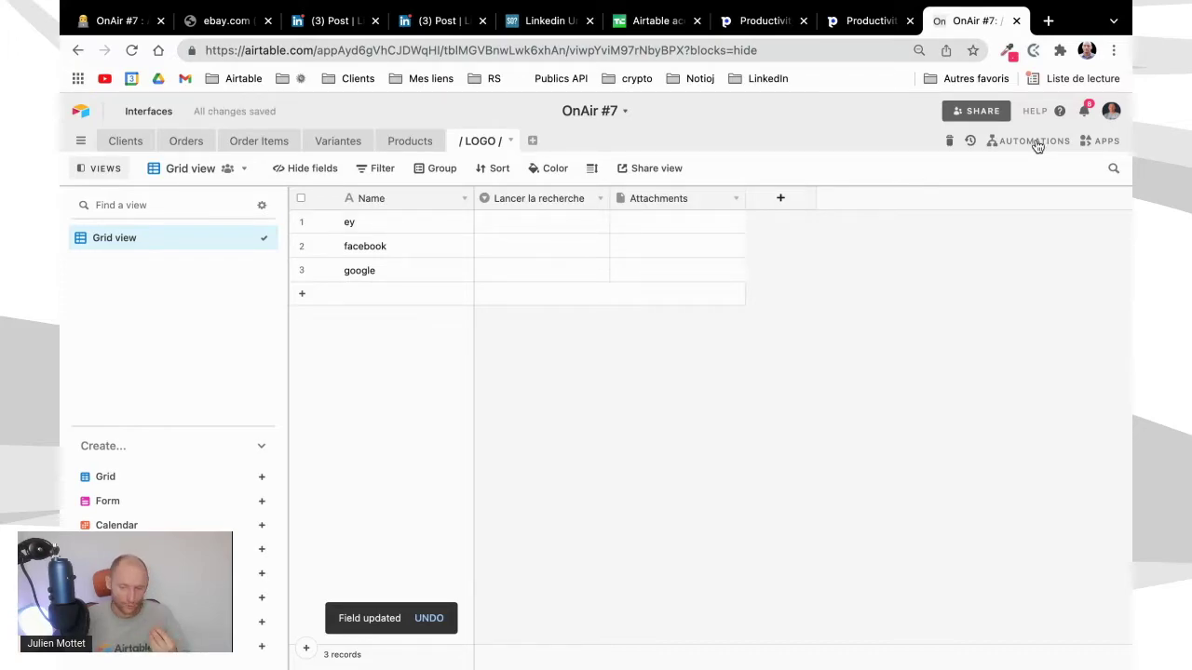
{"action": "left_click", "coordinate": [508, 225]}
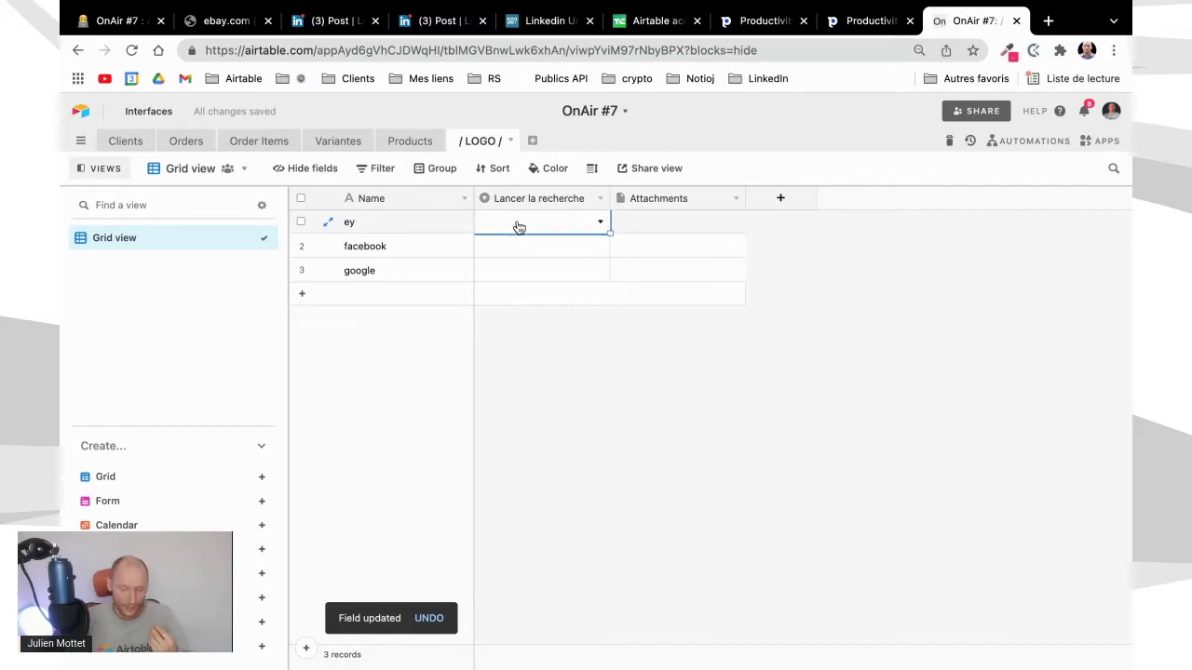
{"action": "left_click", "coordinate": [601, 226]}
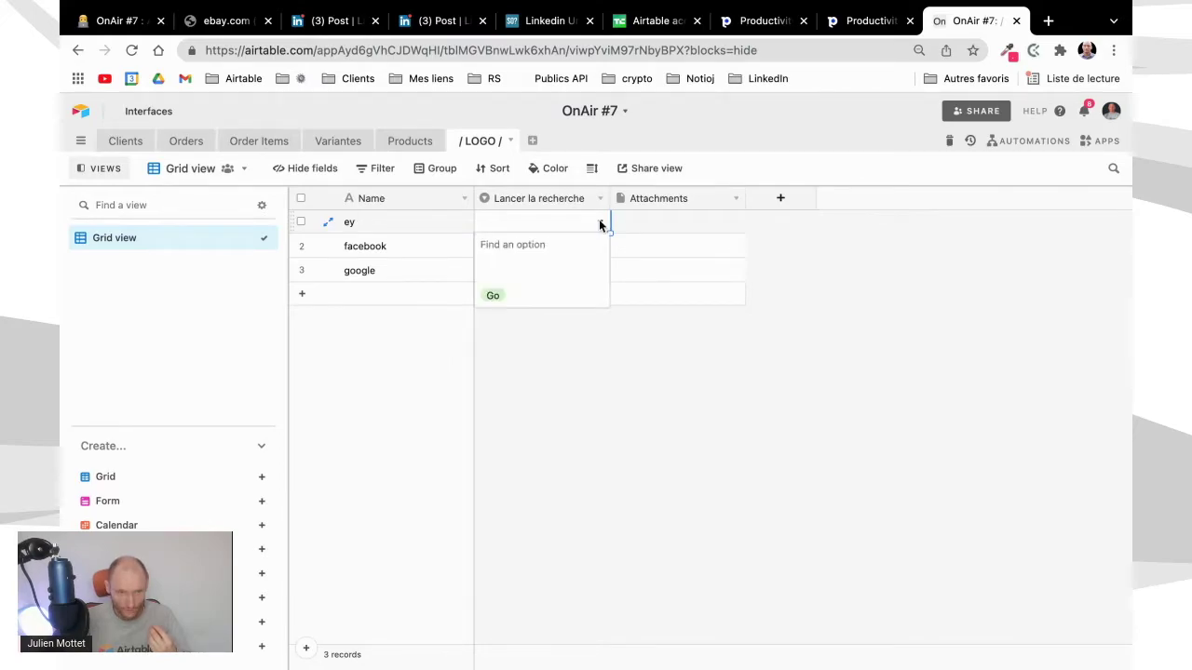
{"action": "left_click", "coordinate": [499, 294]}
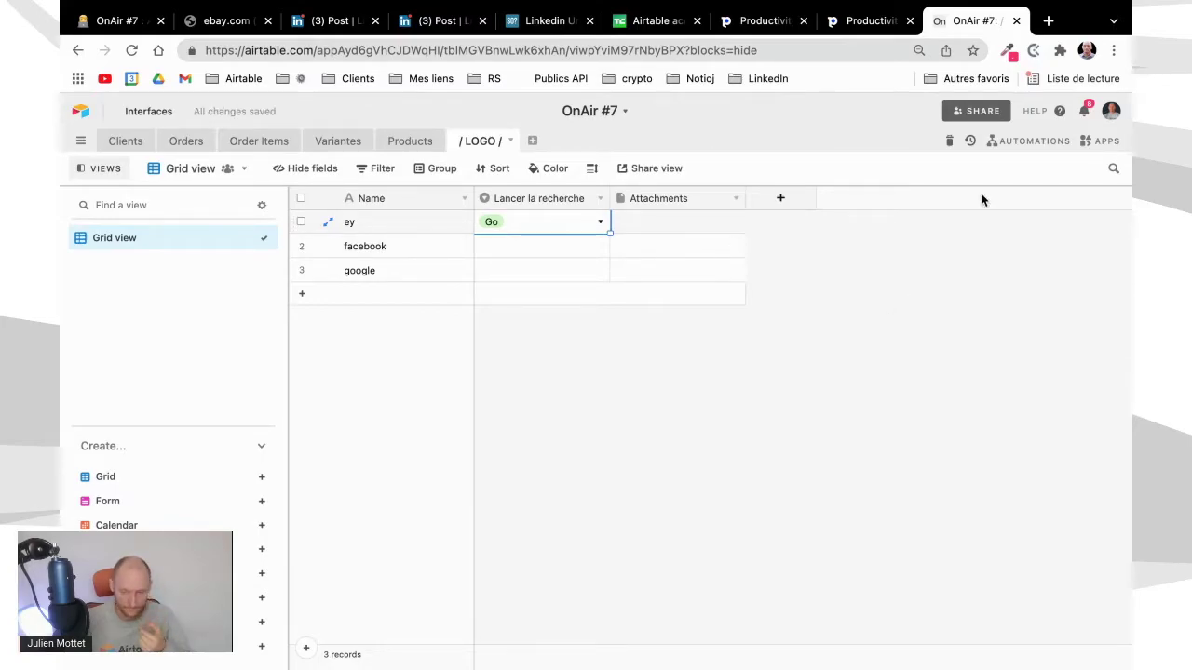
- Create a custom automation named GetImage
{"action": "left_click", "coordinate": [1026, 143]}
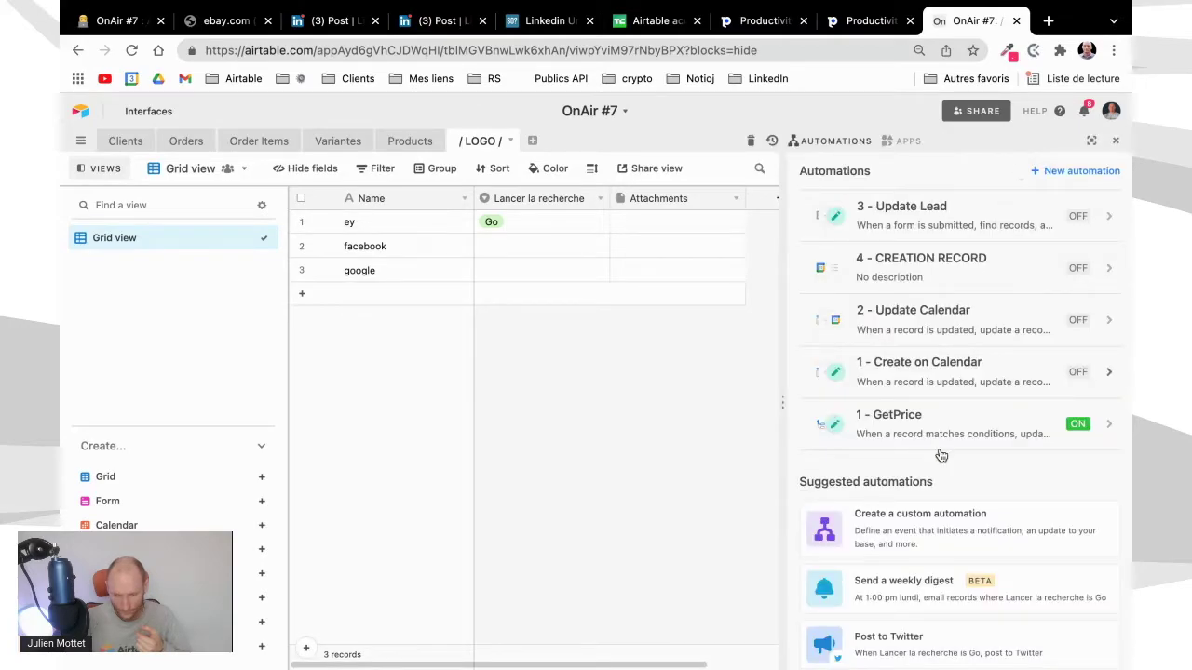
{"action": "left_click", "coordinate": [918, 532]}
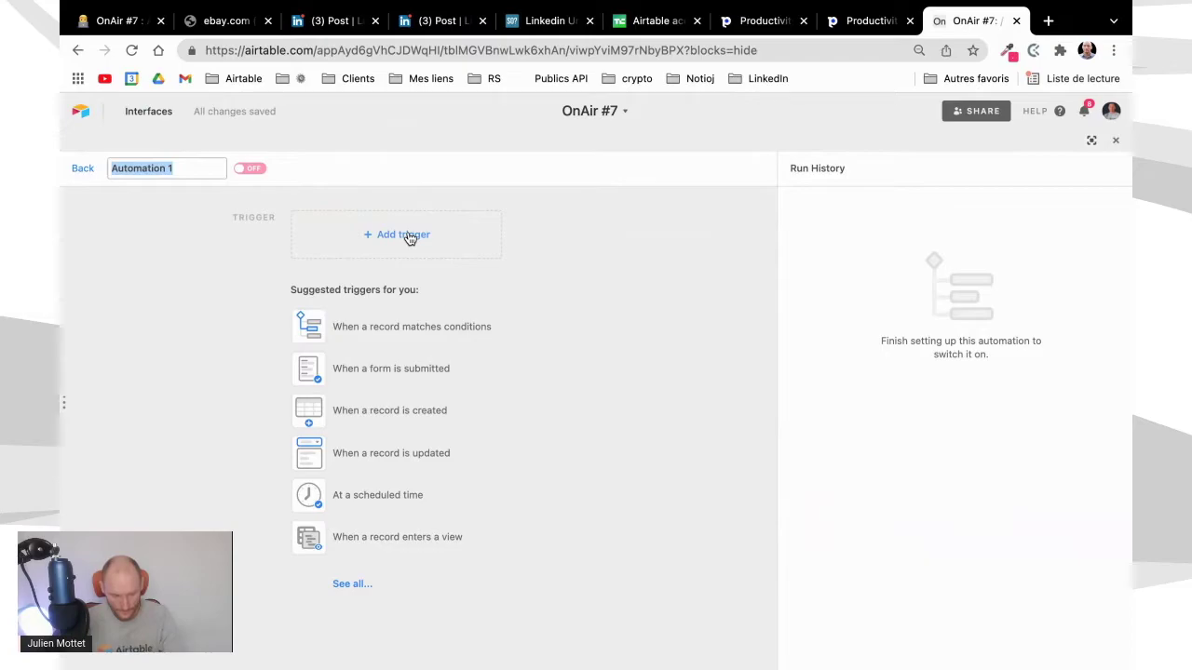
{"action": "type", "text": "GetImage"}
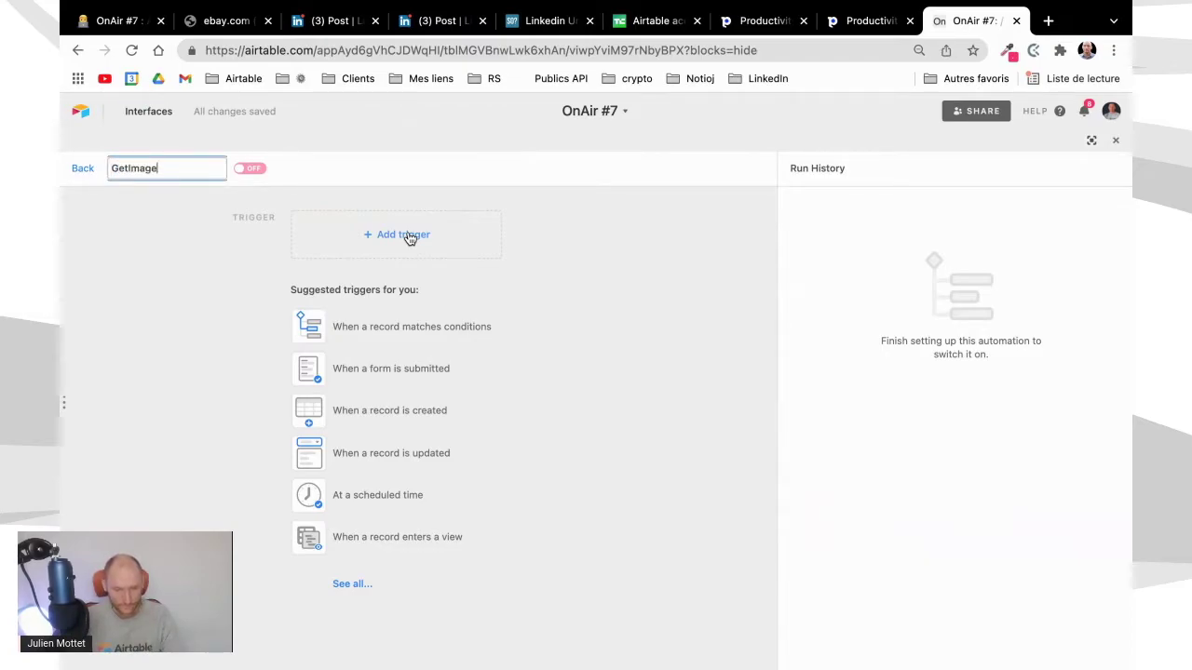
- Give the GetImage automation a "When record matches conditions" trigger on the / LOGO / table
{"action": "left_click", "coordinate": [464, 239]}
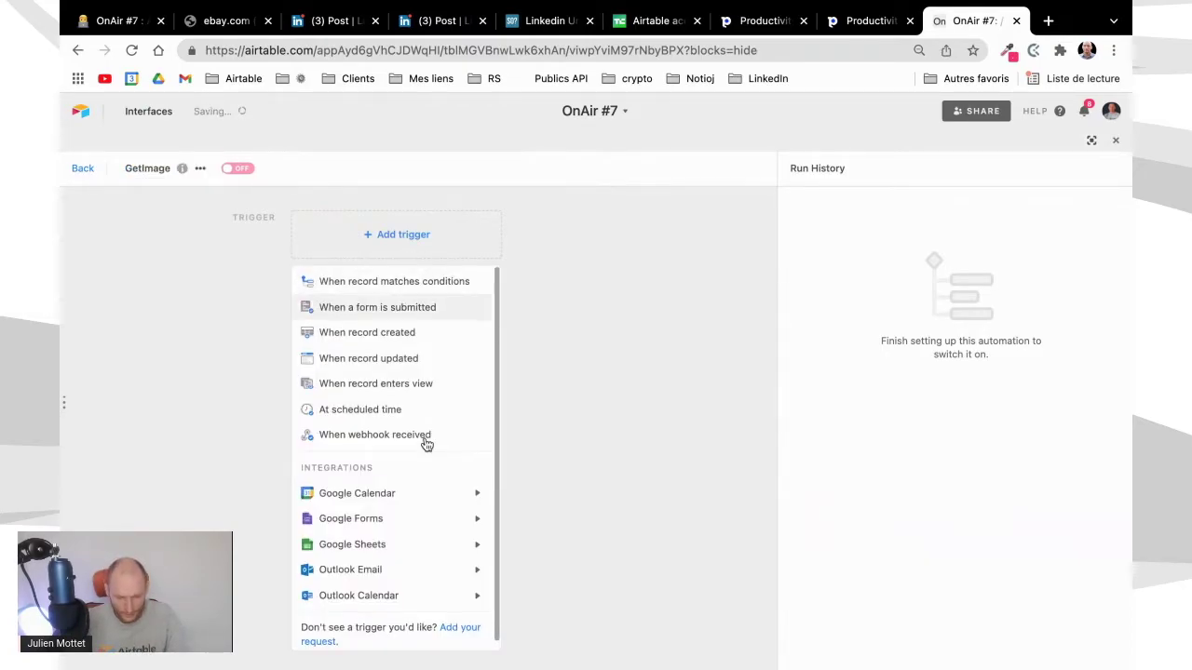
{"action": "left_click", "coordinate": [370, 284]}
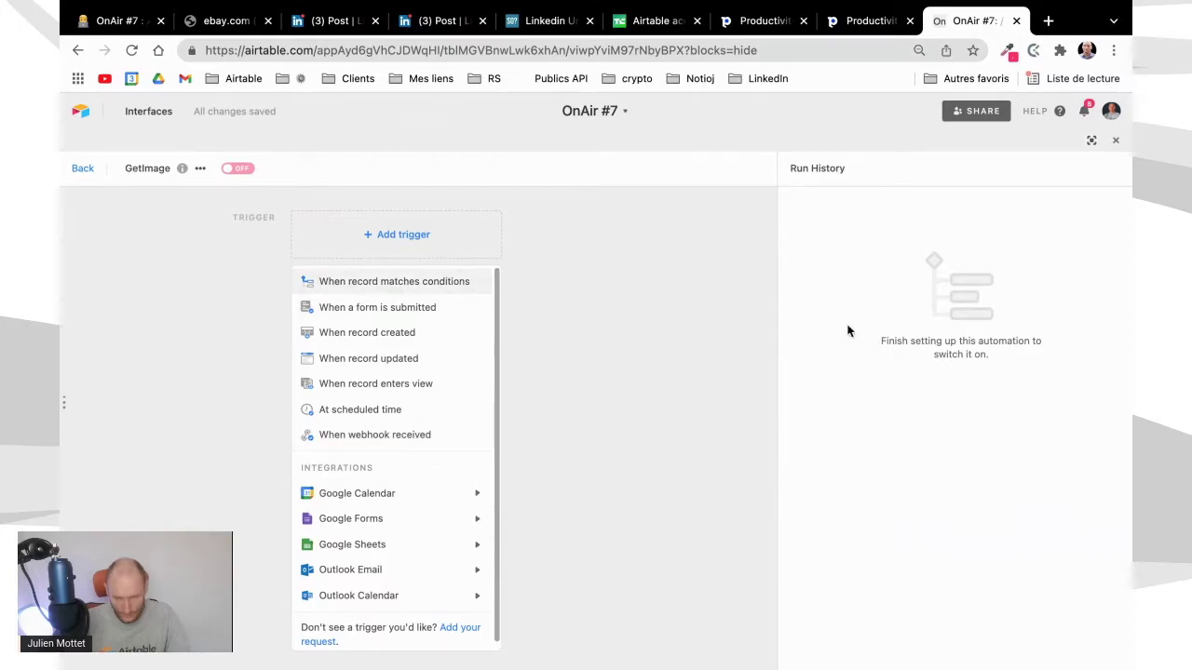
{"action": "left_click", "coordinate": [856, 332]}
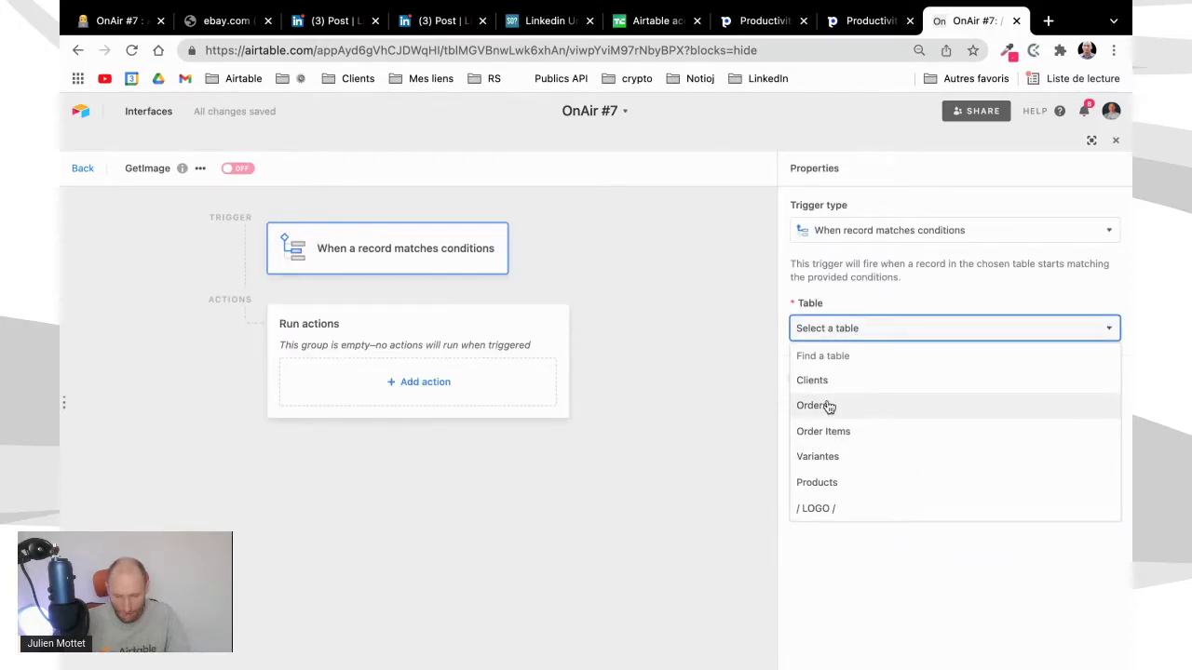
{"action": "left_click", "coordinate": [826, 511]}
- Add the trigger condition that Lancer la recherche is Go, and test the trigger
{"action": "left_click", "coordinate": [838, 398]}
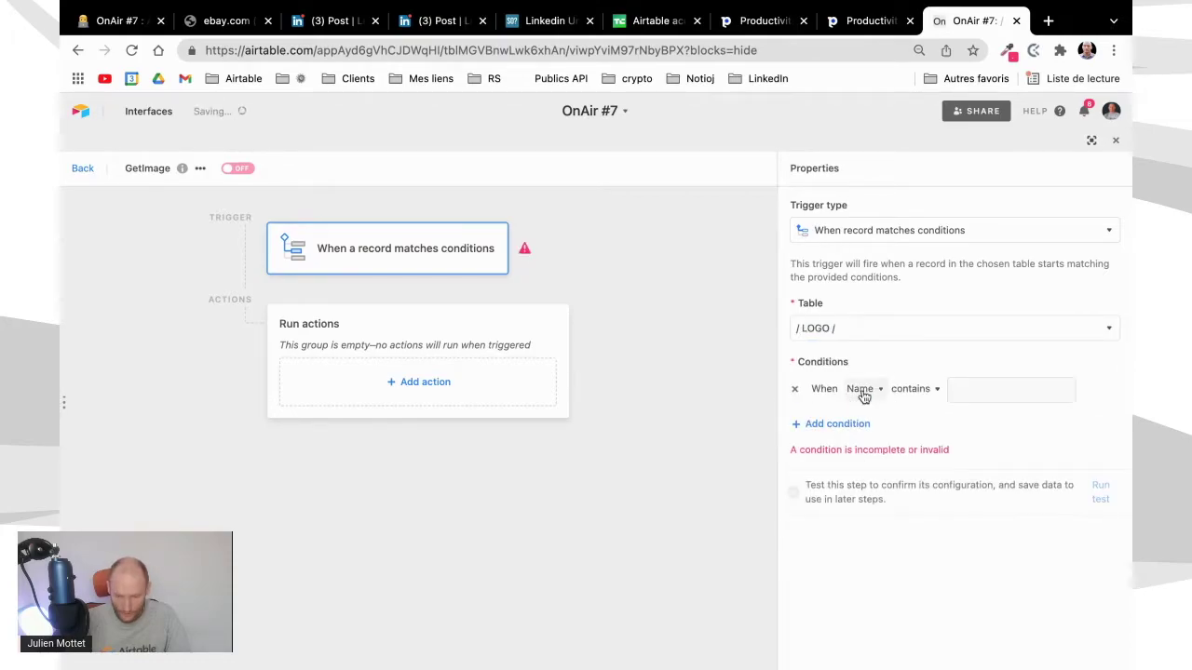
{"action": "left_click", "coordinate": [862, 389]}
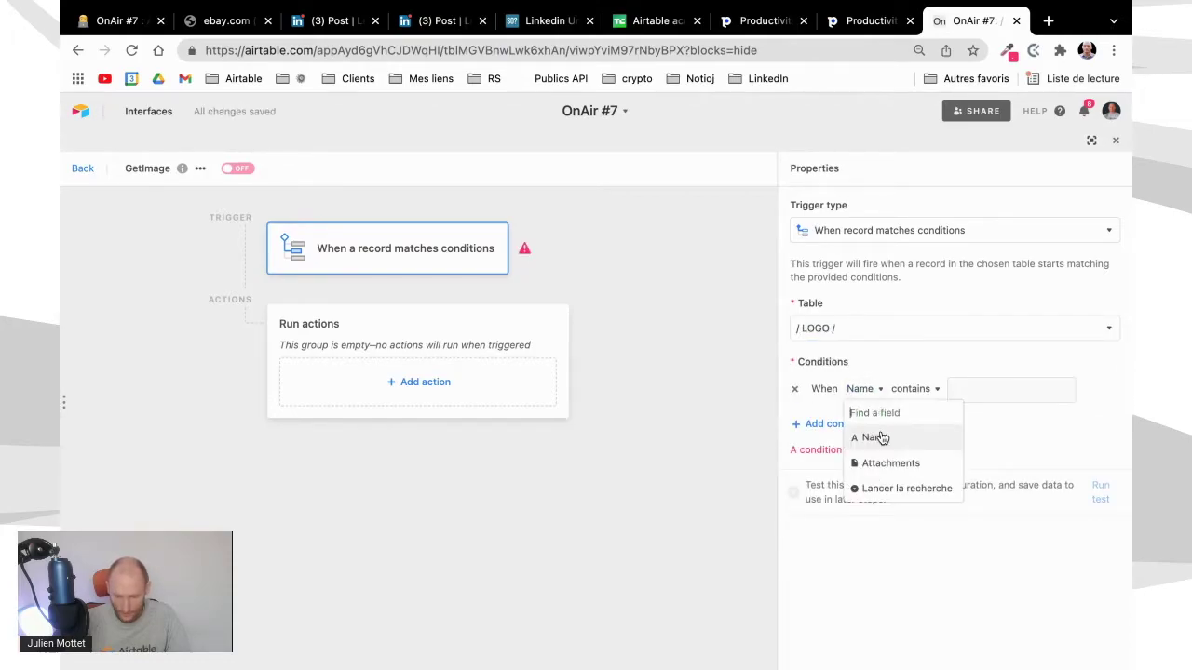
{"action": "left_click", "coordinate": [879, 489]}
{"action": "left_click", "coordinate": [989, 391]}
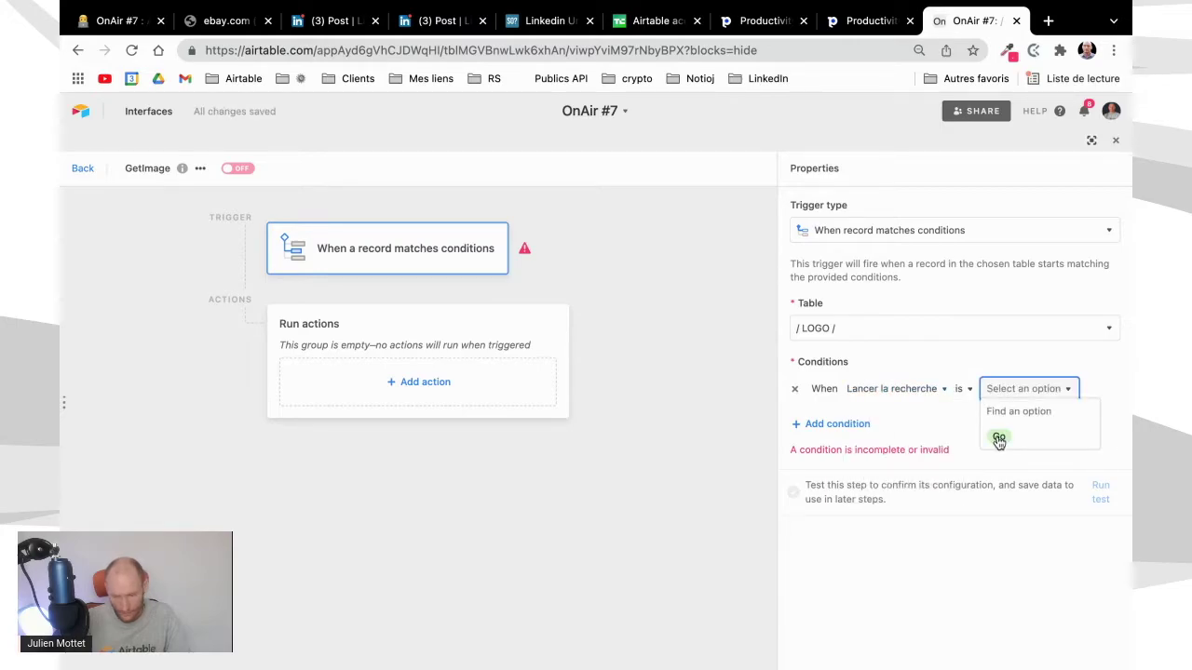
{"action": "left_click", "coordinate": [998, 437]}
{"action": "left_click", "coordinate": [1104, 477]}
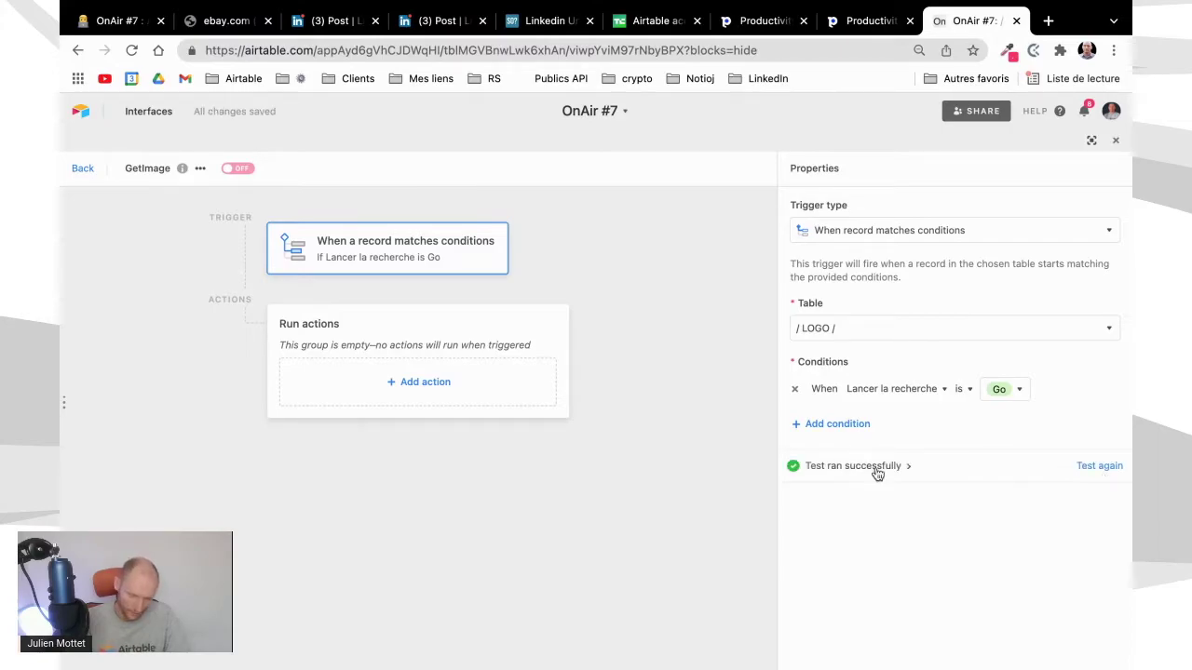
- Leave the GetImage automation without adding an action and return to the / LOGO / table
{"action": "left_click", "coordinate": [486, 381]}
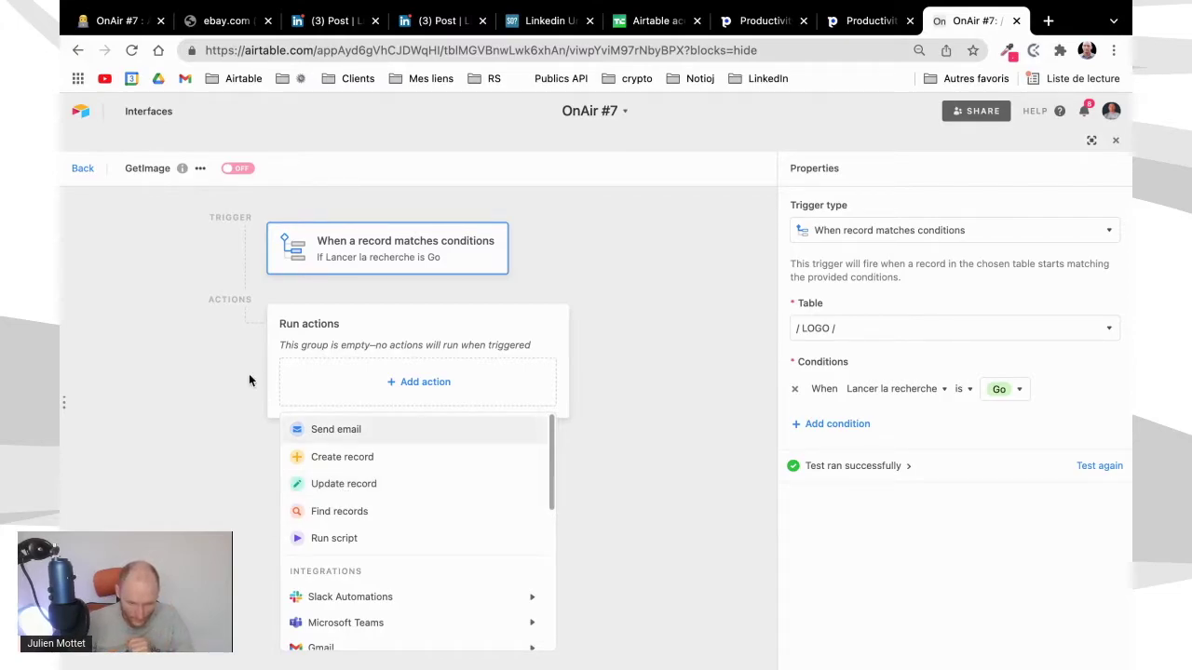
{"action": "left_click", "coordinate": [84, 172]}
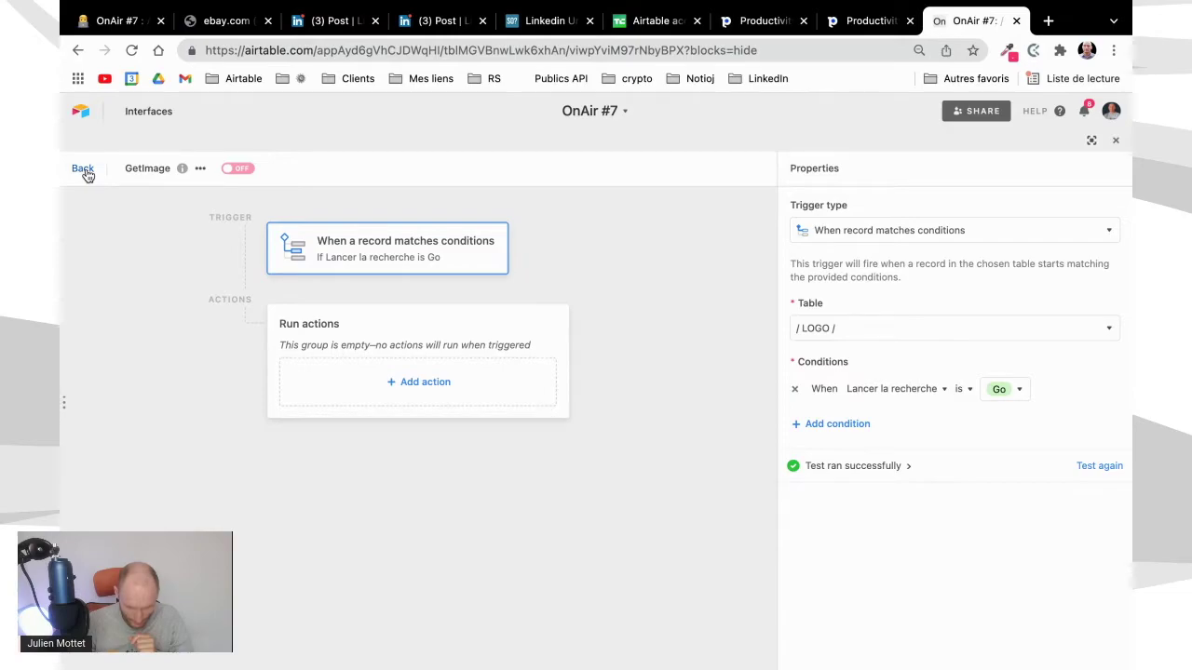
{"action": "left_click", "coordinate": [83, 168]}
{"action": "left_click", "coordinate": [82, 170]}
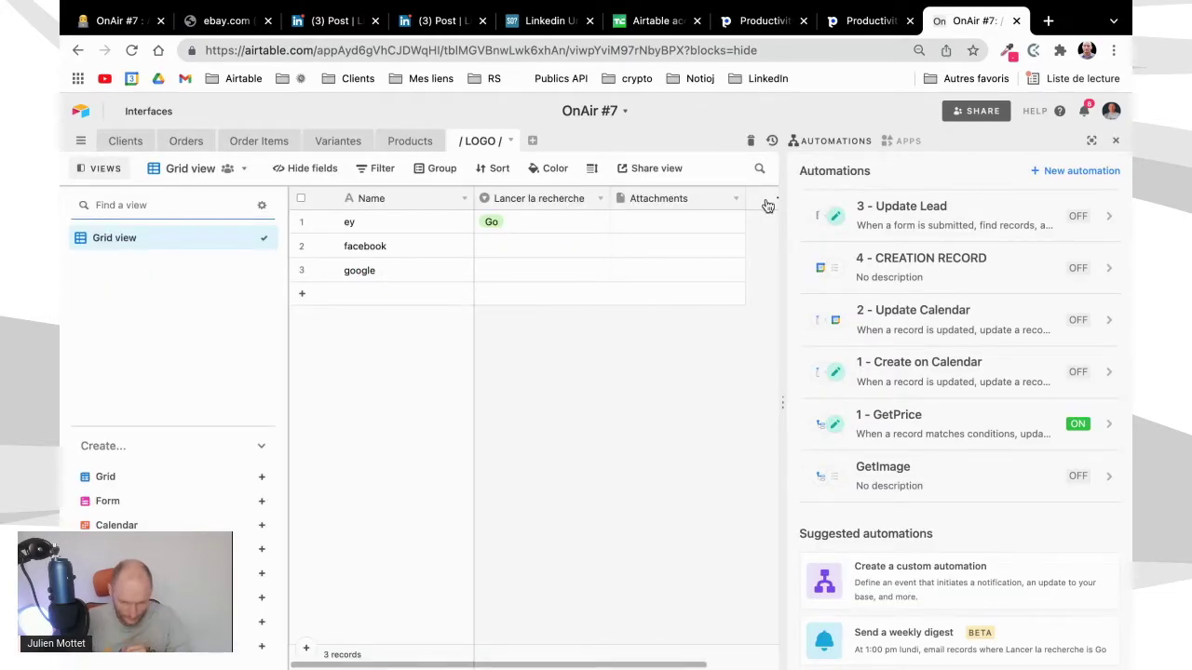
- Add a URL field named URL_image to the / LOGO / table
{"action": "left_click", "coordinate": [767, 204]}
{"action": "type", "text": "URL_"}
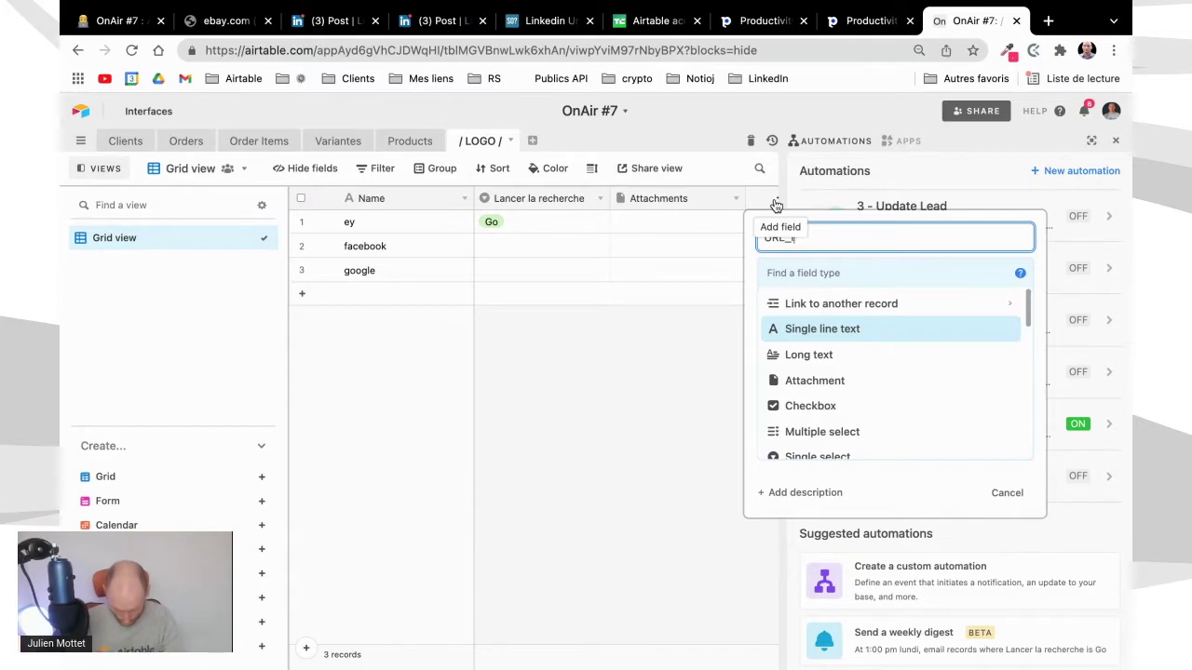
{"action": "key", "text": "BackSpace"}
{"action": "key", "text": "BackSpace"}
{"action": "type", "text": "mage"}
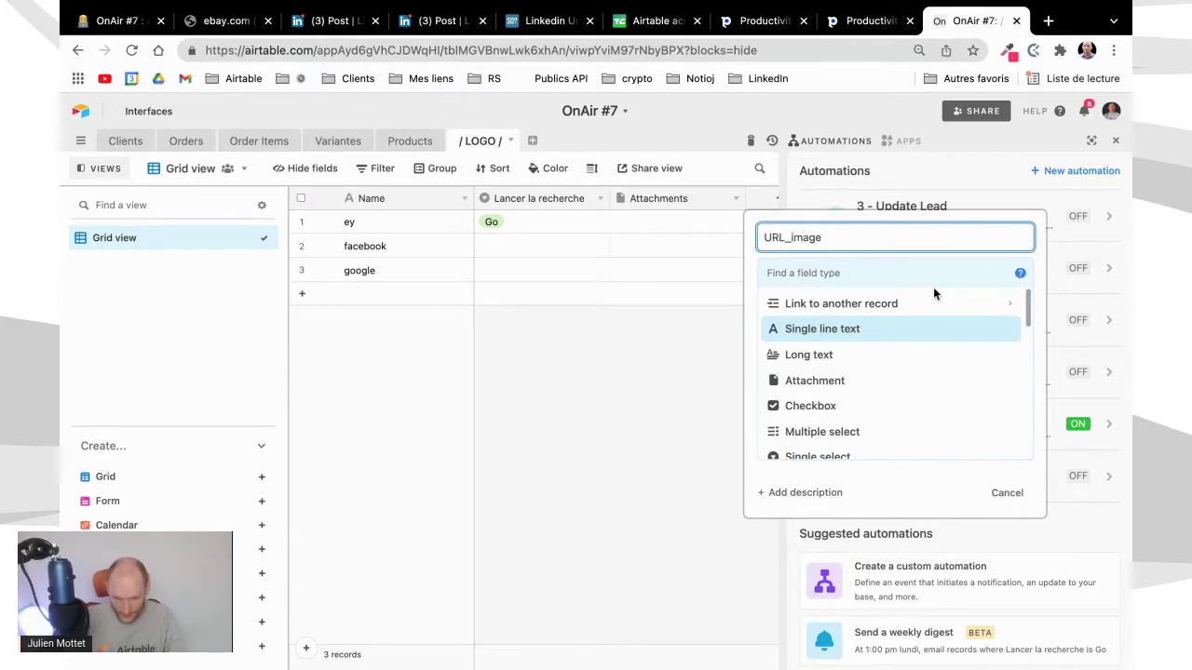
{"action": "key", "text": "Tab"}
{"action": "scroll", "coordinate": [818, 433], "scroll_direction": "down", "scroll_amount": 3}
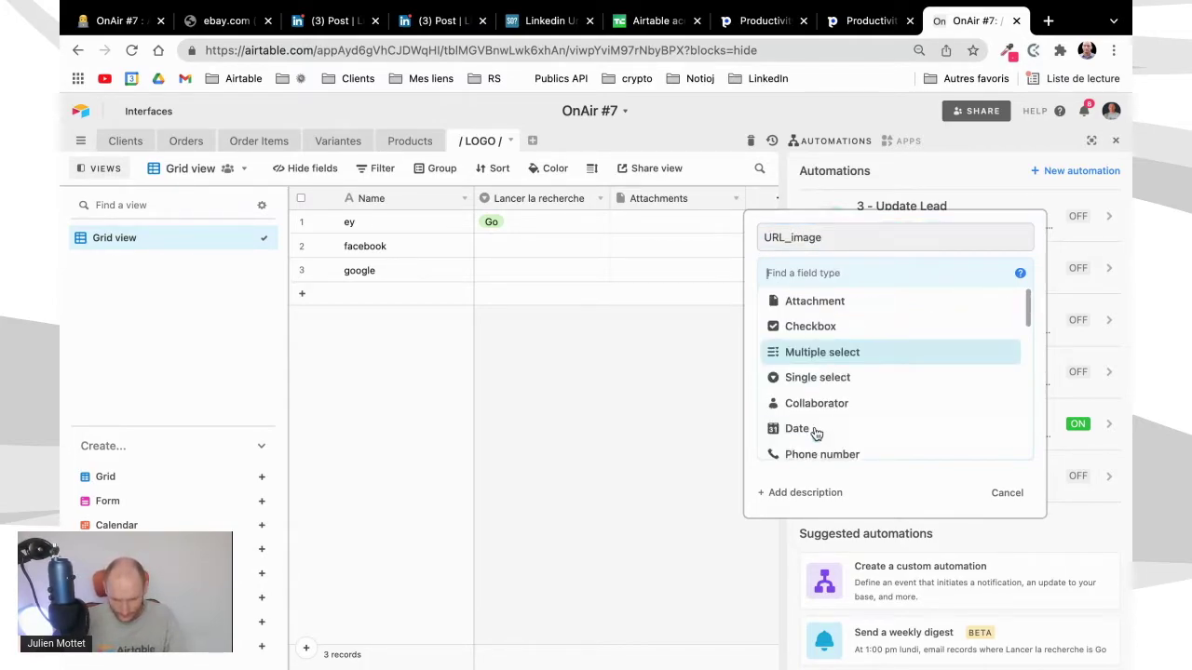
{"action": "left_click", "coordinate": [796, 389]}
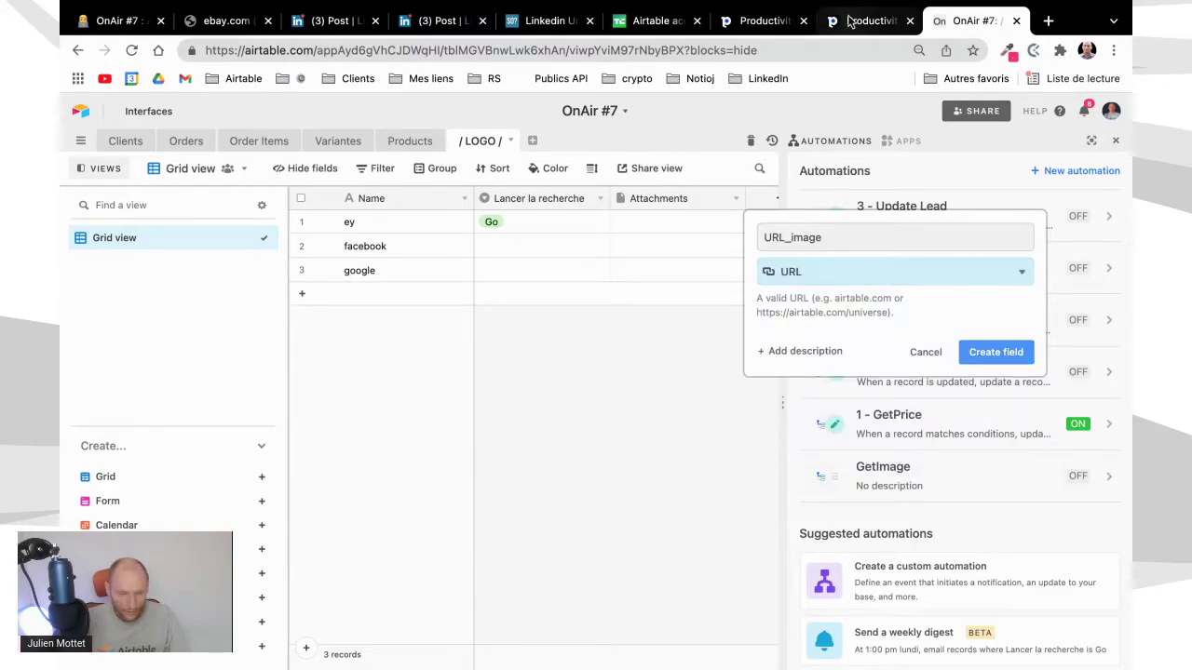
{"action": "key", "text": "Return"}
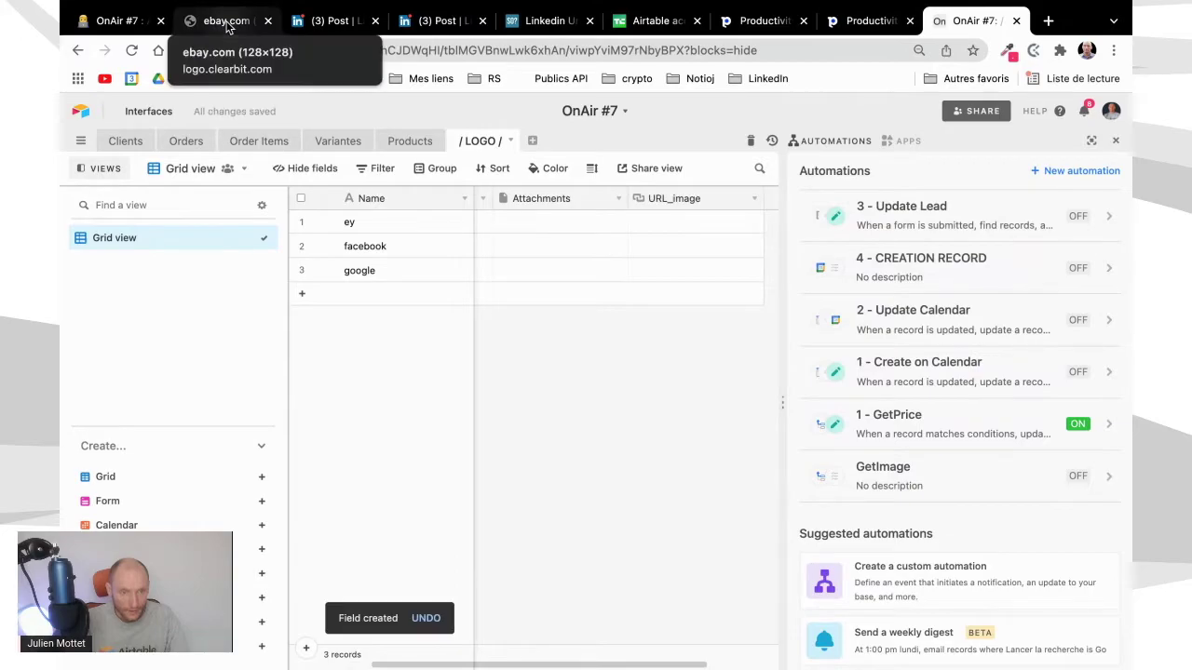
{"action": "left_click", "coordinate": [226, 20]}
{"action": "left_click", "coordinate": [270, 51]}
{"action": "key", "text": "ctrl+c"}
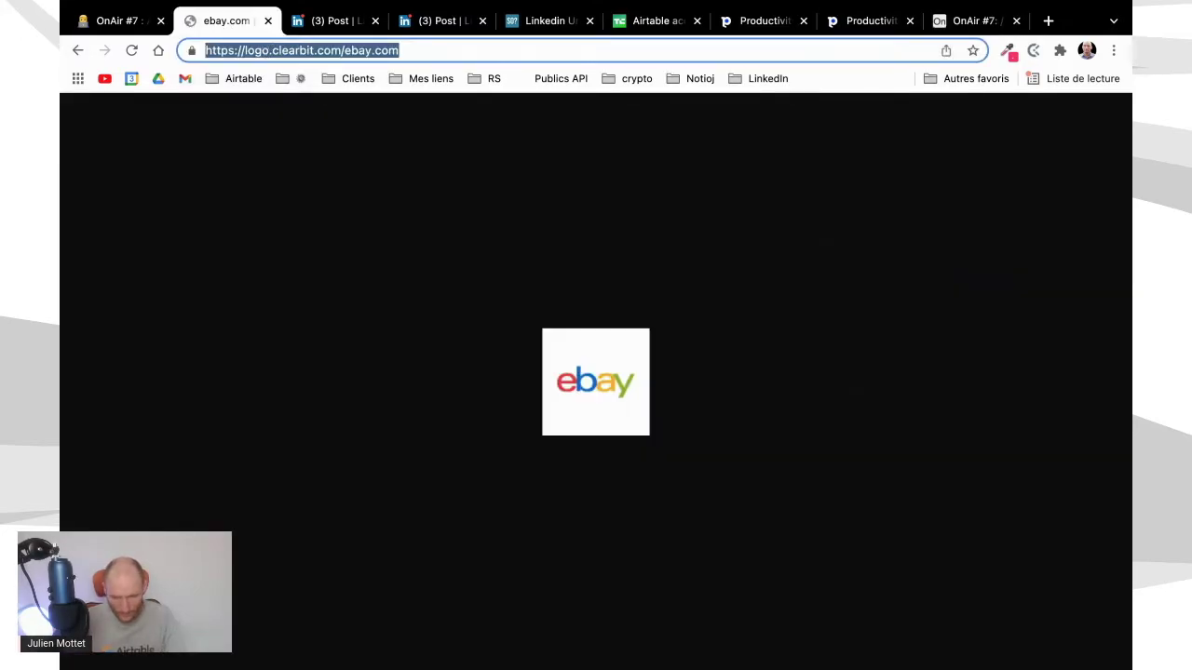
- Return to the OnAir #7 base and change the URL_image field's type to Formula
{"action": "left_click", "coordinate": [964, 22]}
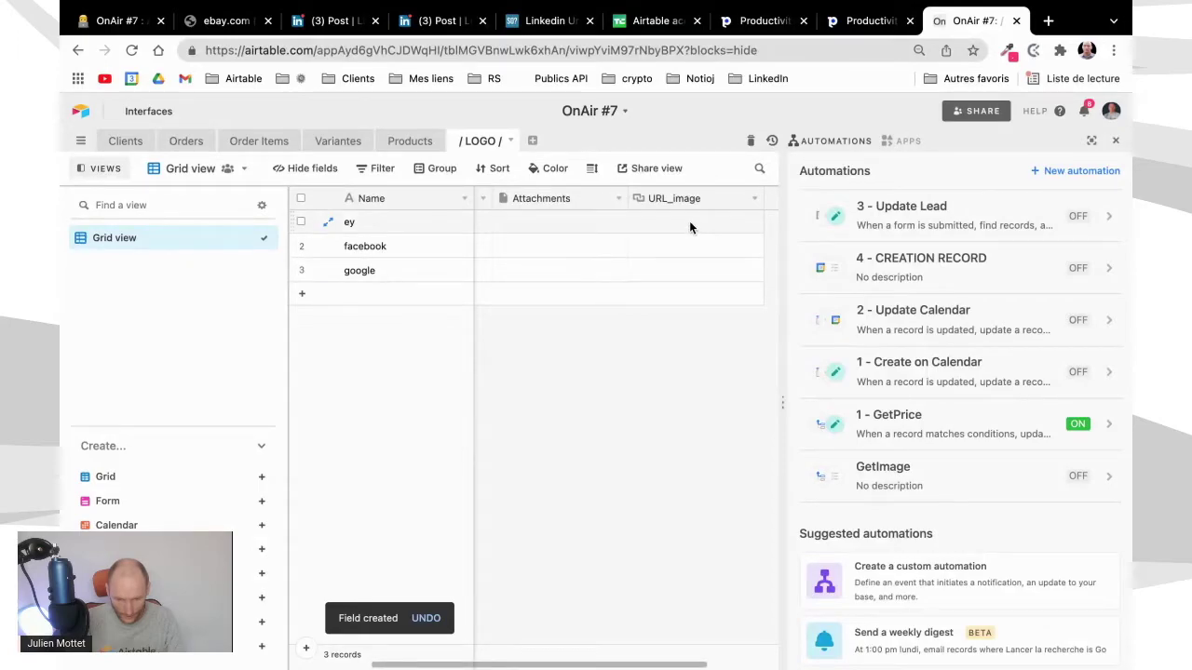
{"action": "left_click", "coordinate": [754, 201]}
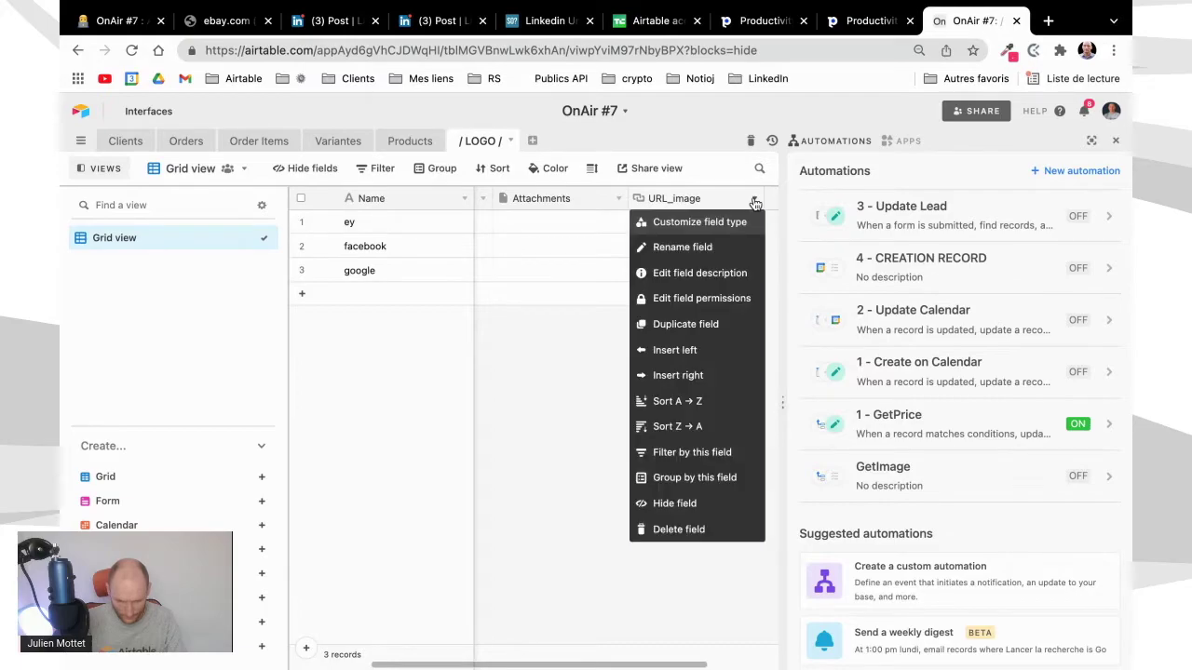
{"action": "left_click", "coordinate": [703, 223]}
{"action": "left_click", "coordinate": [548, 272]}
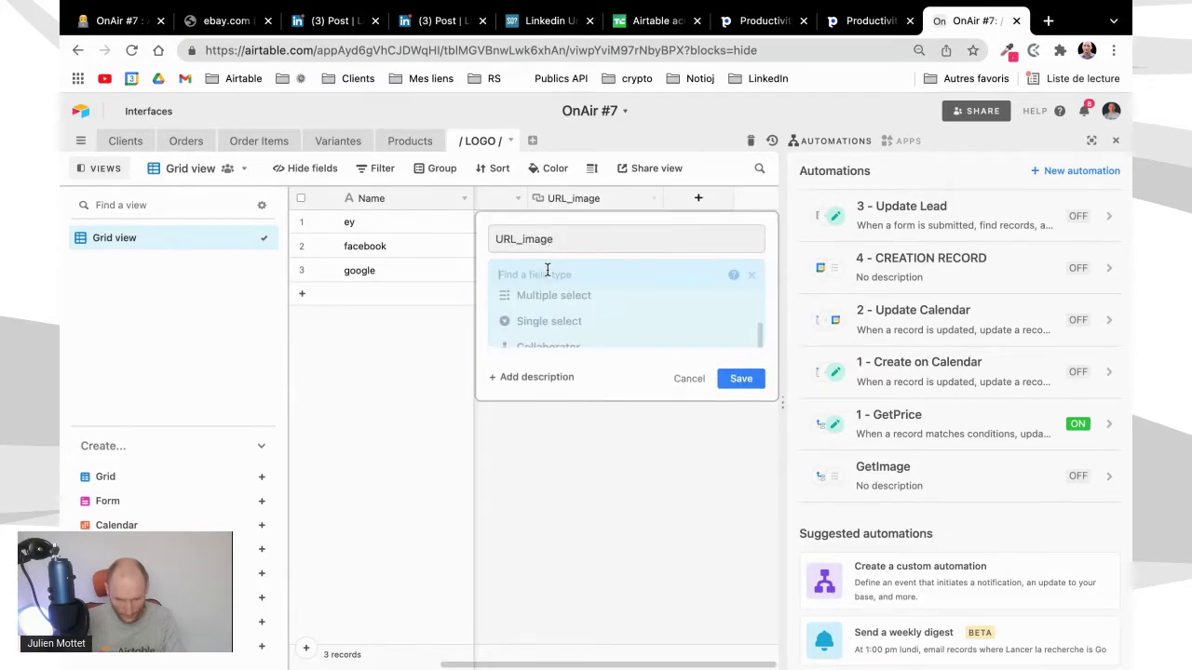
{"action": "type", "text": "f"}
{"action": "left_click", "coordinate": [532, 308]}
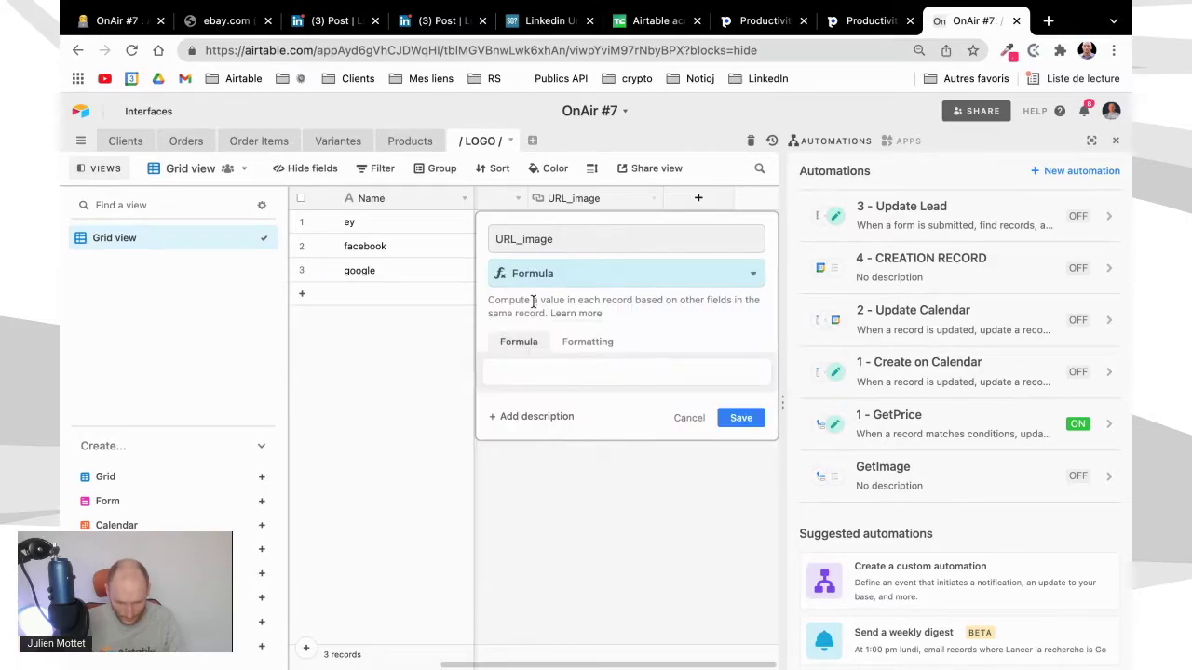
{"action": "left_click", "coordinate": [514, 369]}
{"action": "type", "text": "\""}
{"action": "key", "text": "ctrl+v"}
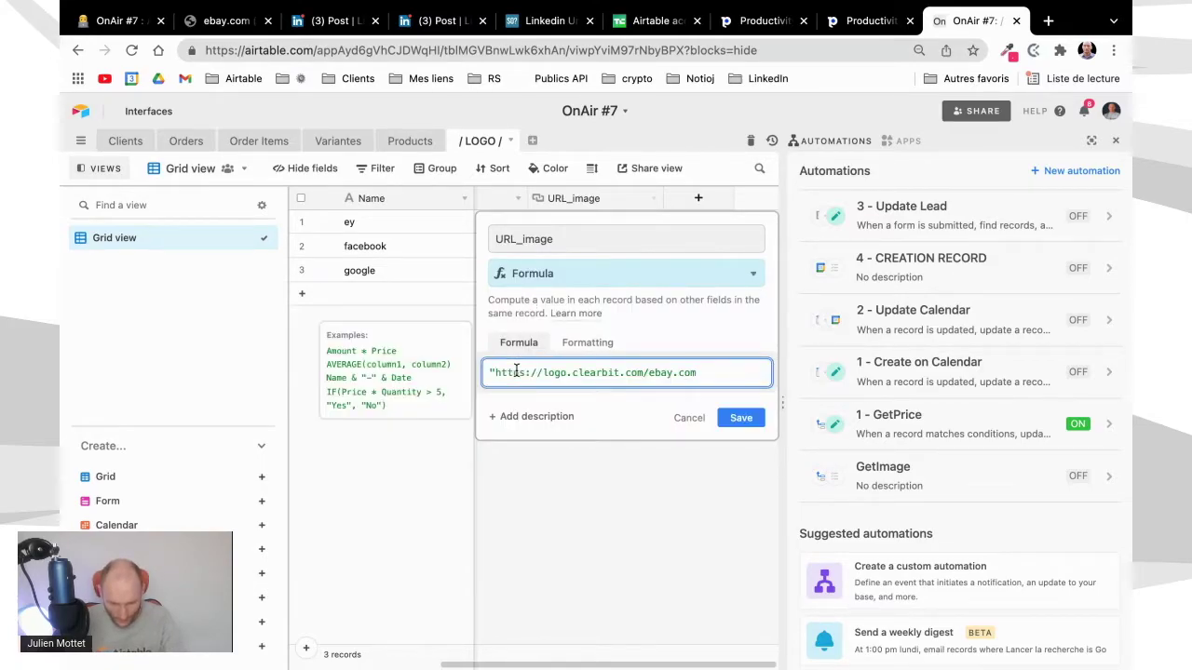
{"action": "type", "text": "\""}
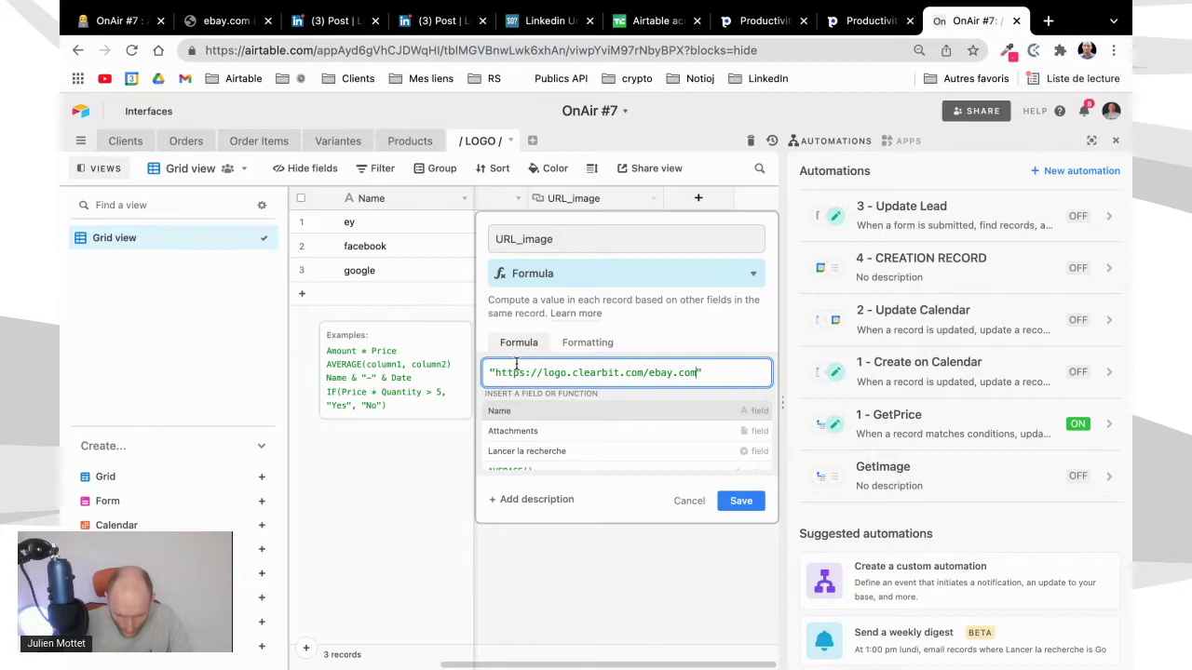
{"action": "key", "text": "Left"}
{"action": "type", "text": "\""}
{"action": "key", "text": "Left"}
{"action": "key", "text": "Left"}
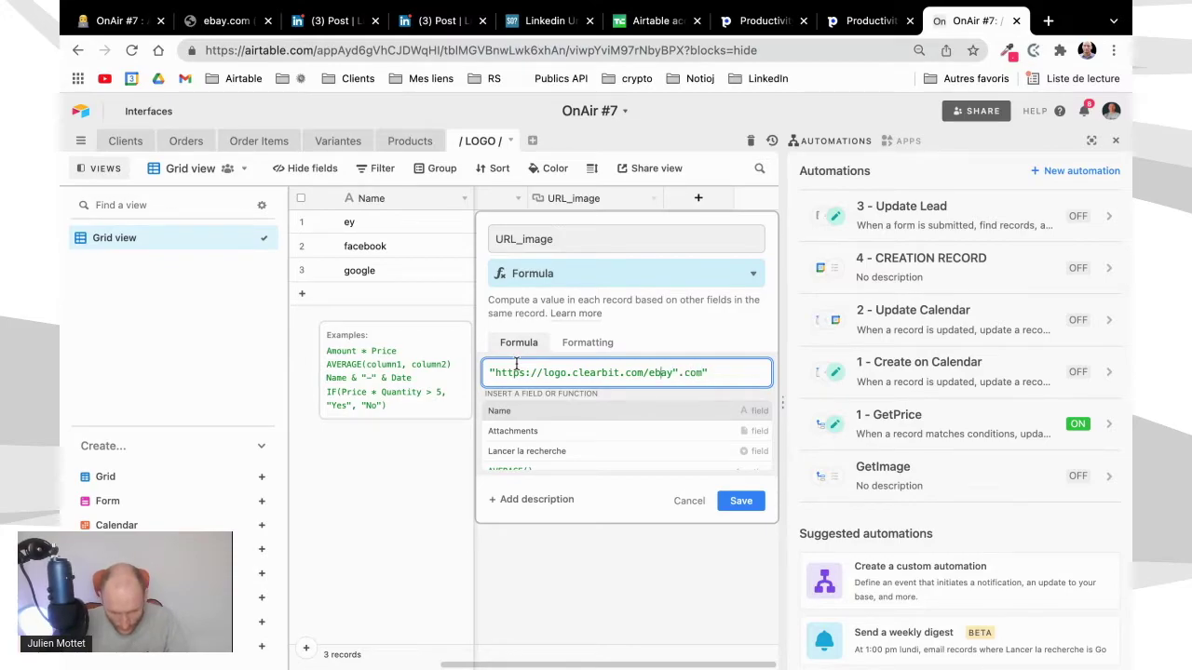
{"action": "type", "text": "\""}
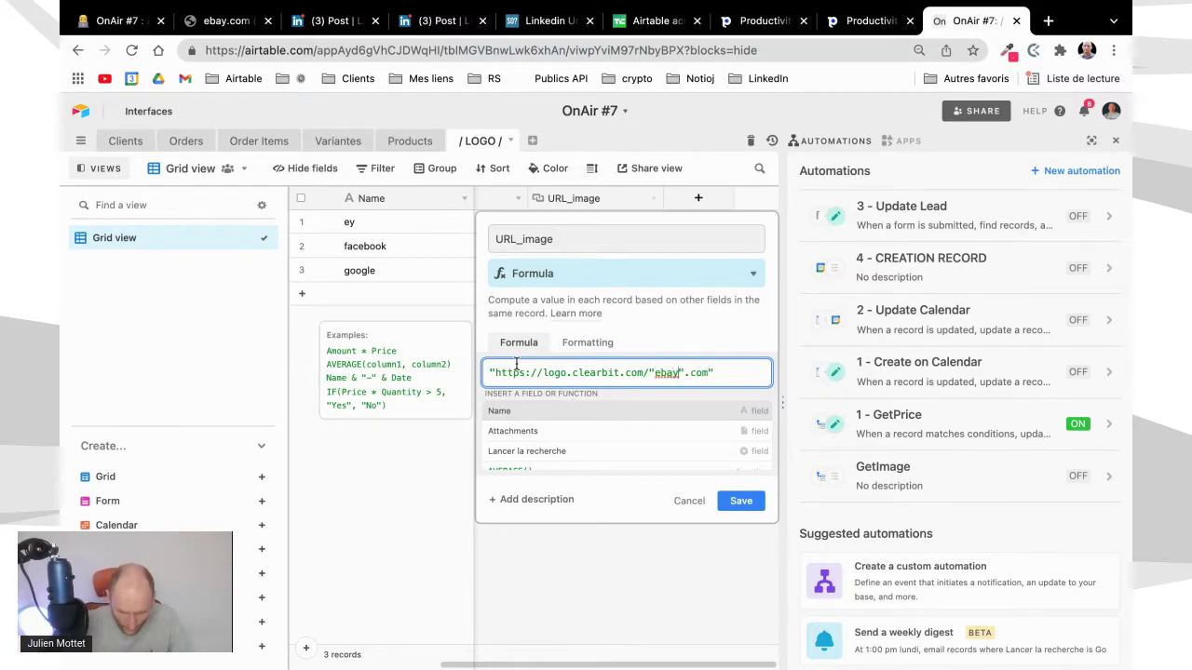
{"action": "key", "text": "BackSpace"}
{"action": "key", "text": "BackSpace"}
{"action": "key", "text": "BackSpace"}
{"action": "key", "text": "BackSpace"}
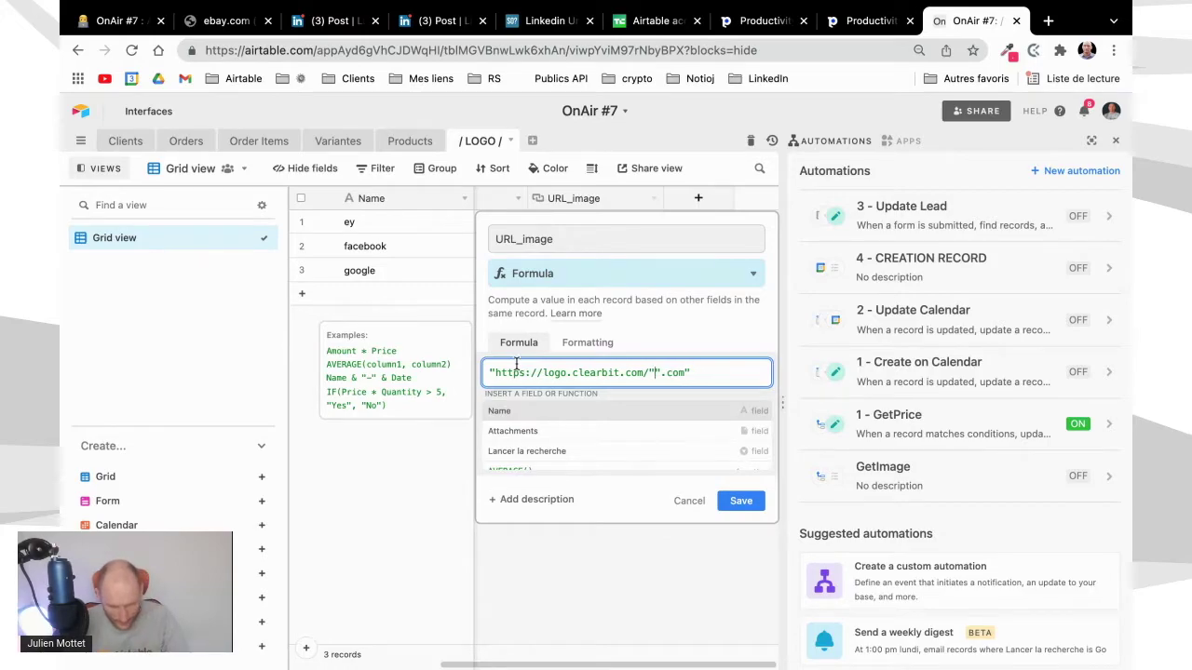
- Join the two strings with the Name field using &Name&, and save the URL_image formula
{"action": "type", "text": "&&"}
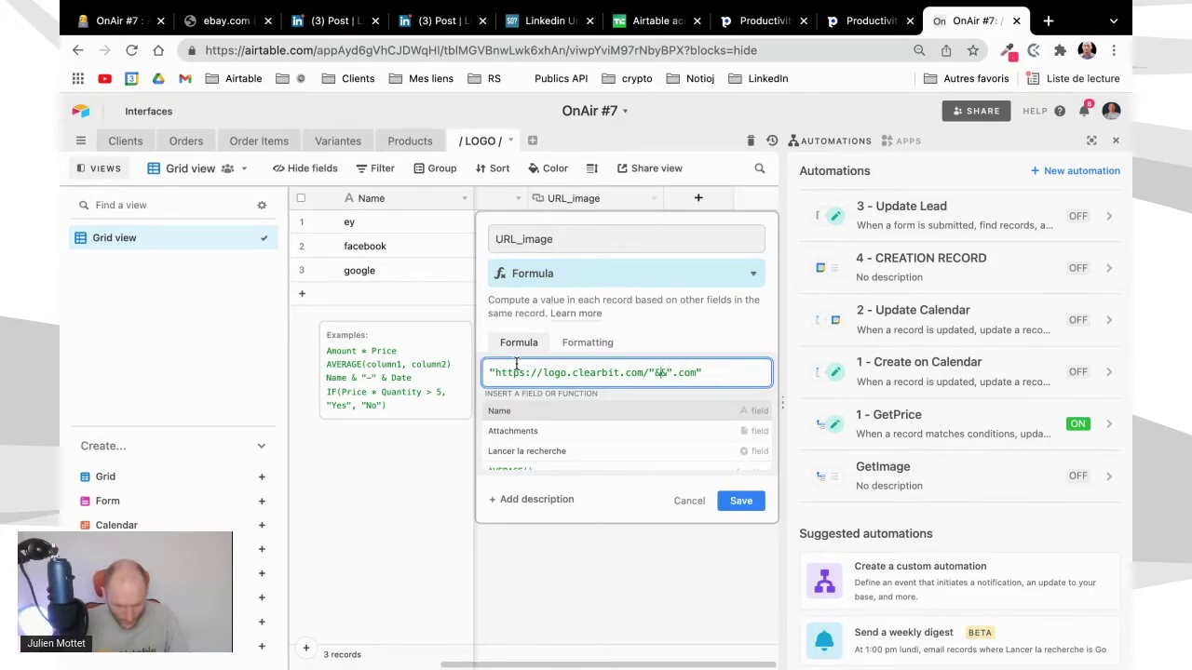
{"action": "type", "text": "n"}
{"action": "key", "text": "Tab"}
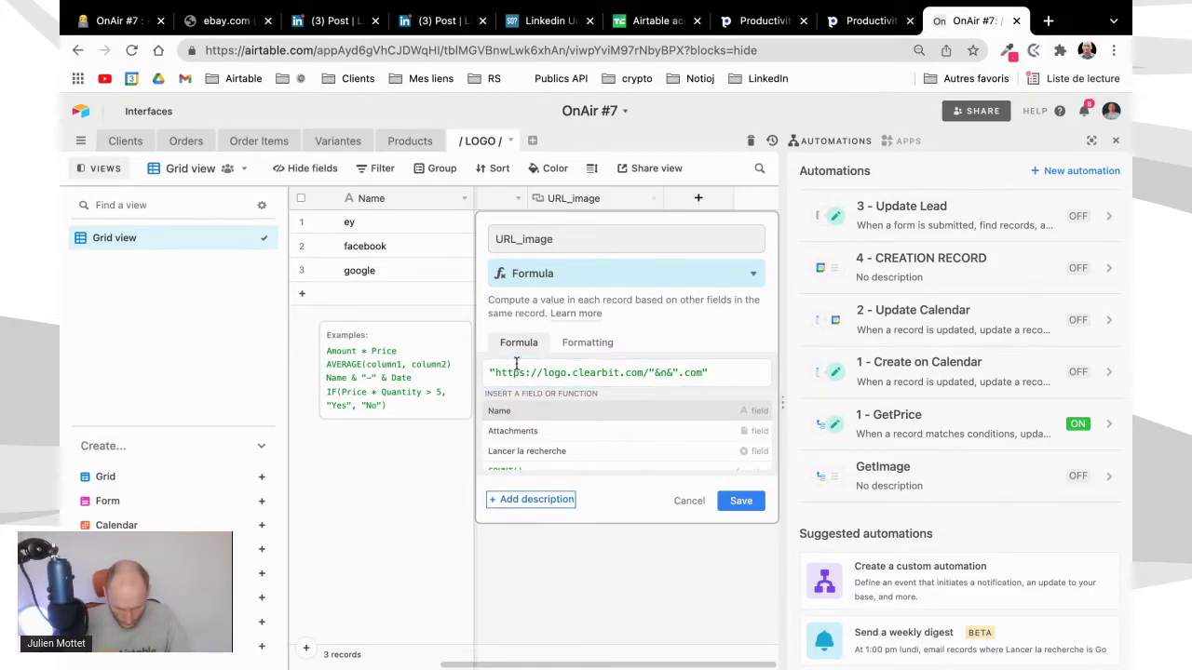
{"action": "left_click", "coordinate": [666, 373]}
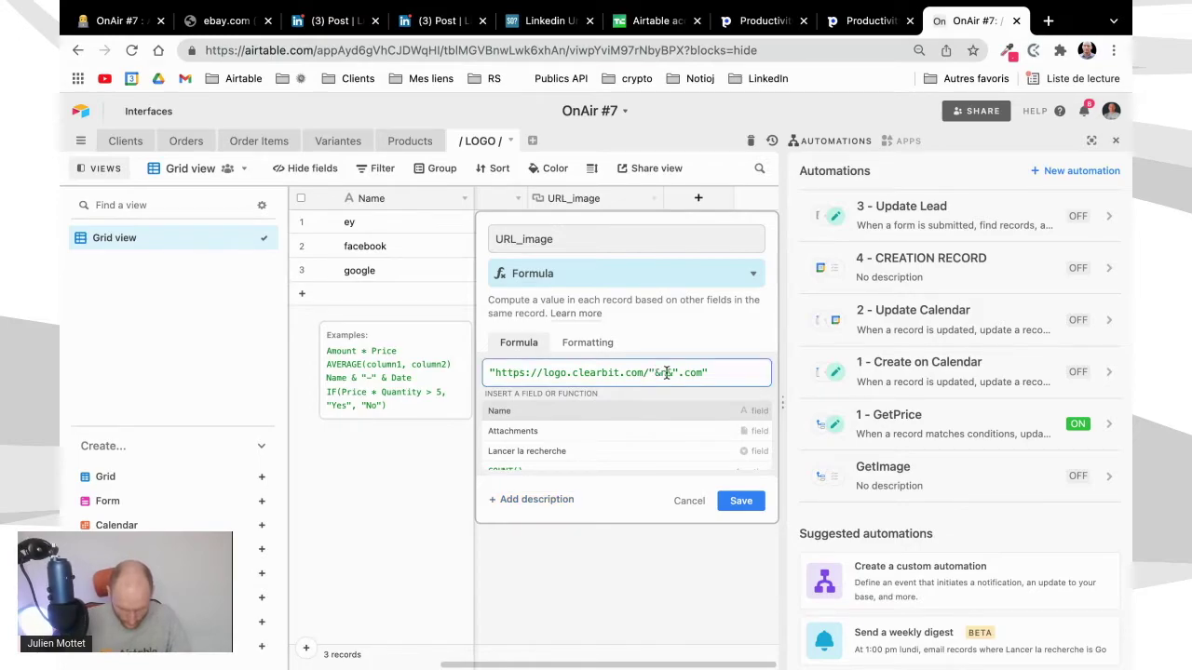
{"action": "type", "text": "ame"}
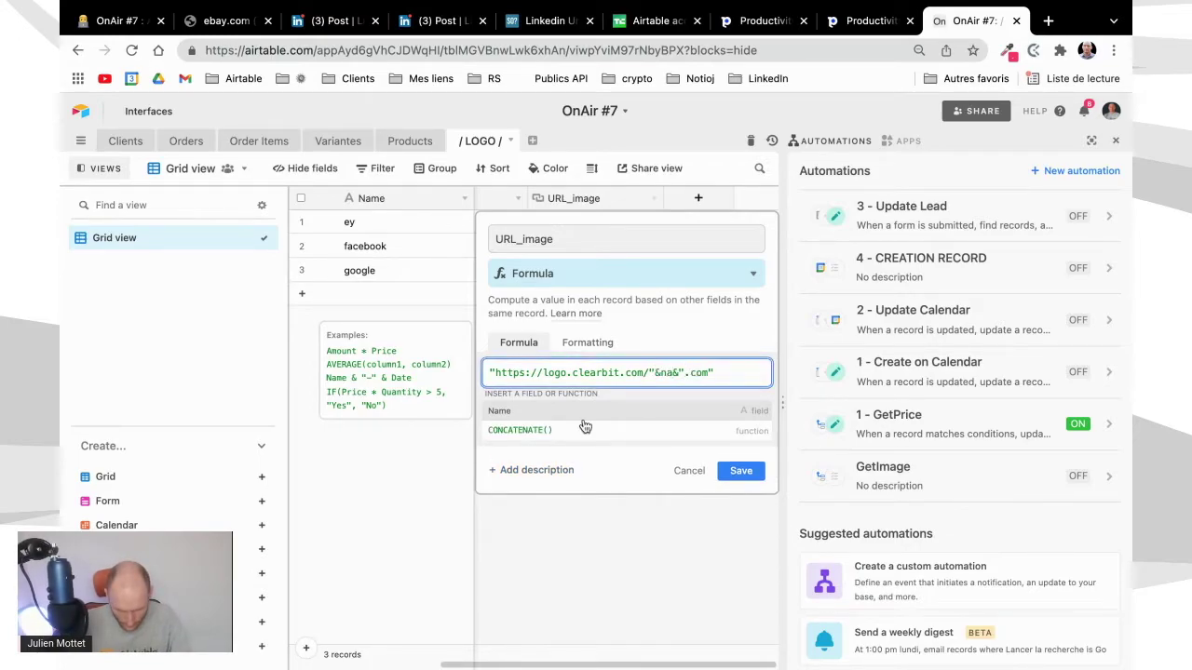
{"action": "left_click", "coordinate": [554, 419]}
{"action": "left_click", "coordinate": [739, 419]}
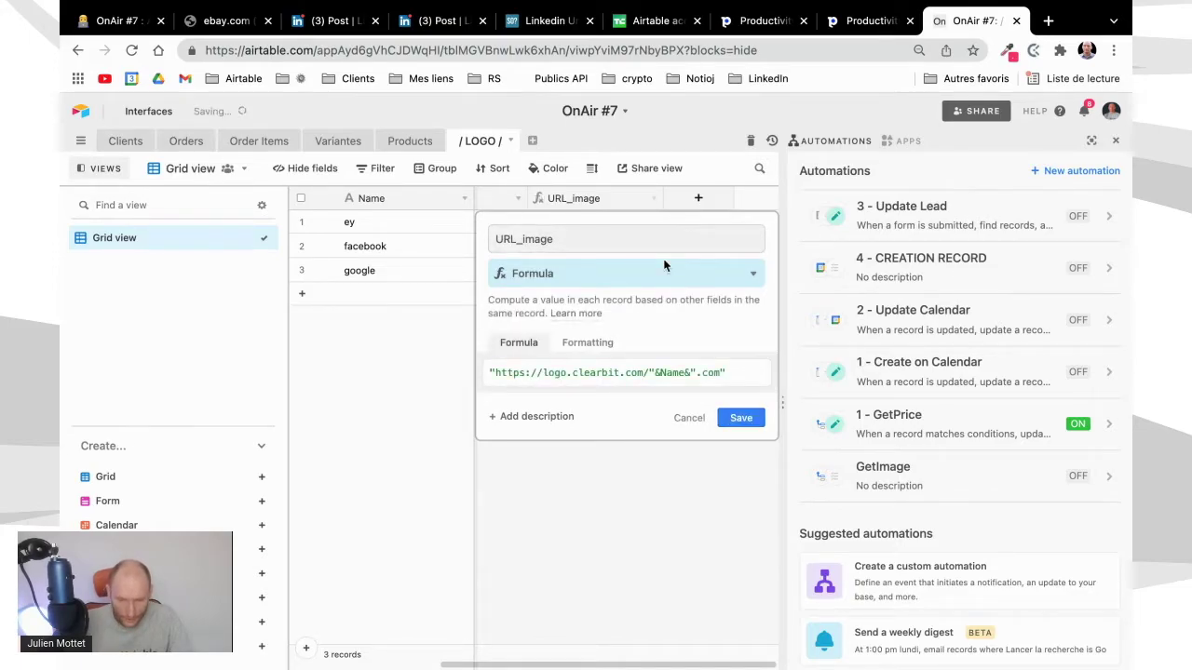
- Widen the URL_image column to fit the addresses, and check the ey record's logo link before returning to the table
{"action": "left_click_drag", "start_coordinate": [662, 199], "coordinate": [735, 203]}
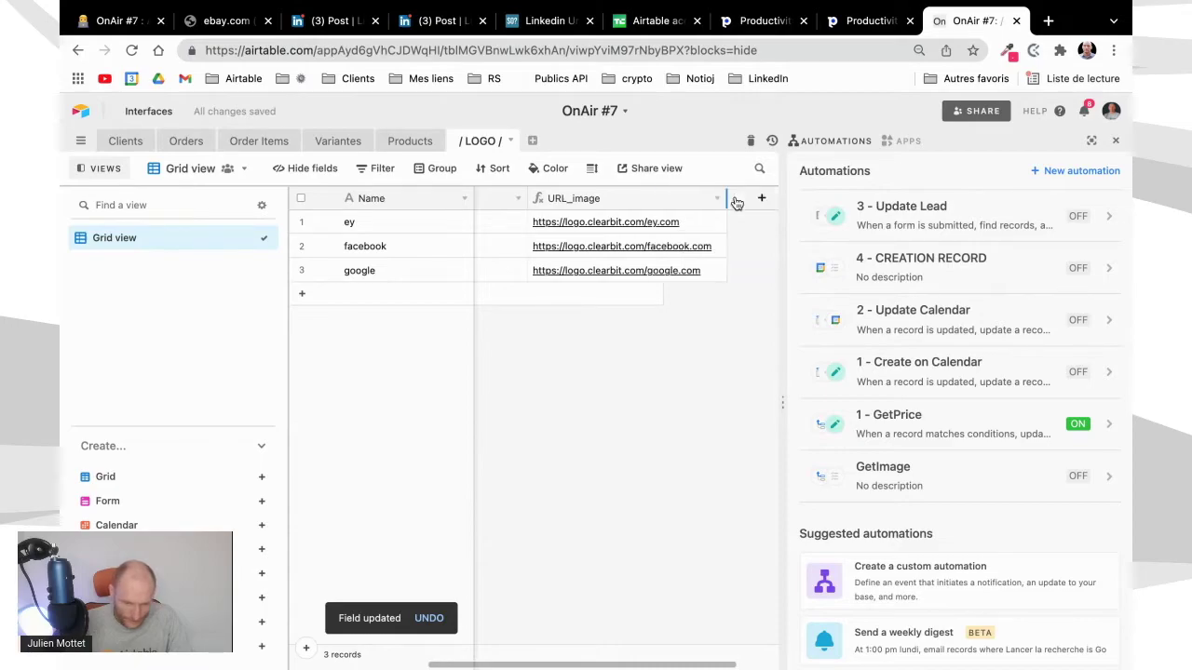
{"action": "left_click", "coordinate": [630, 224]}
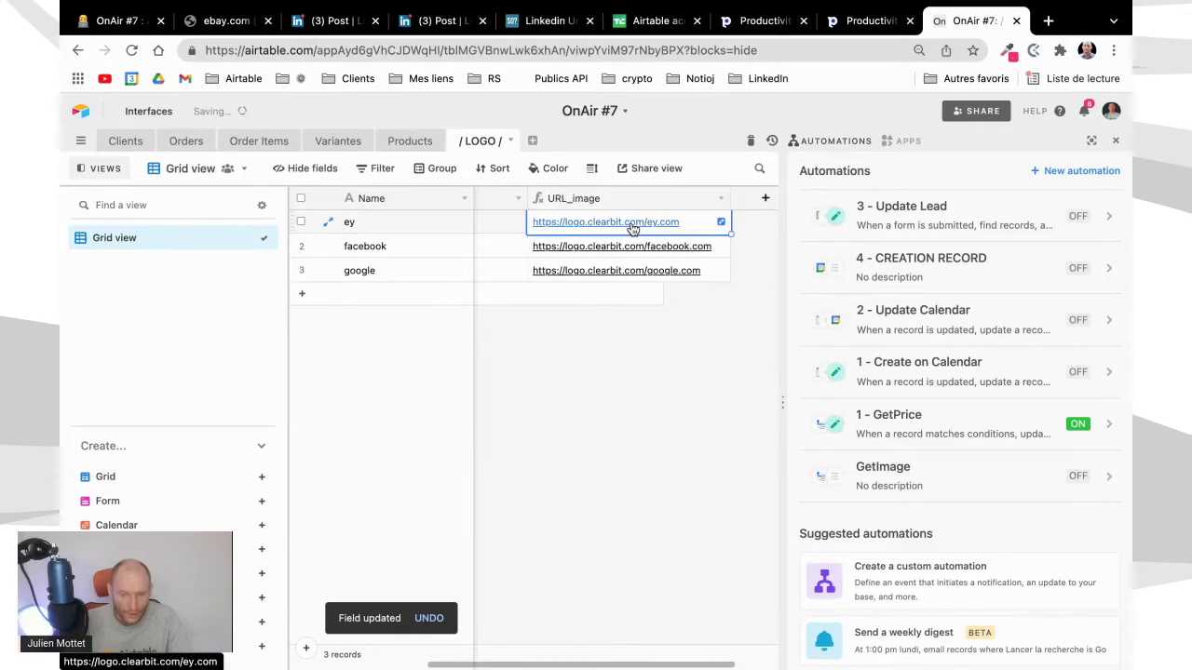
{"action": "left_click", "coordinate": [631, 223]}
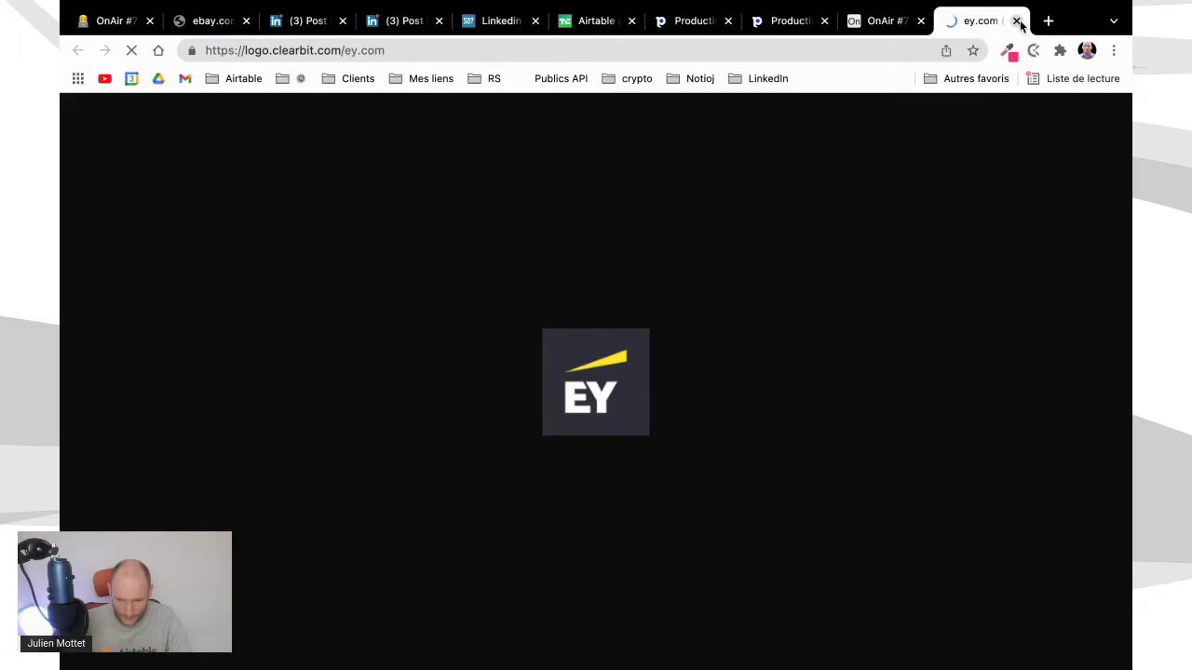
{"action": "left_click", "coordinate": [1016, 21]}
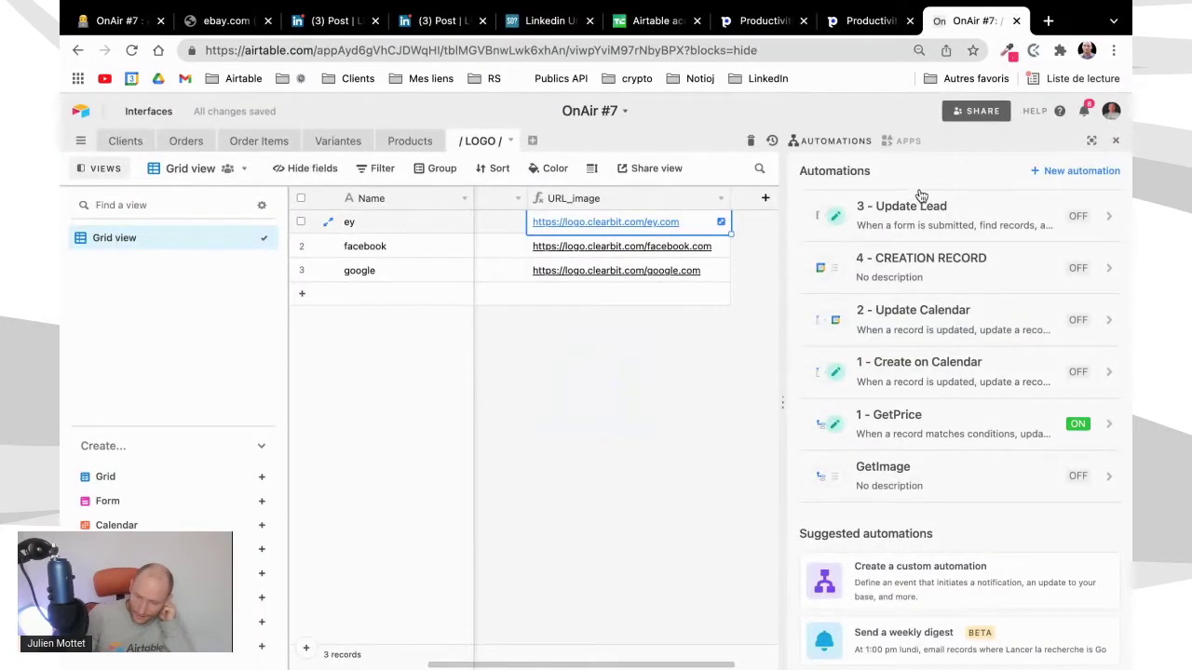
- Narrow the automations area to make more room for the / LOGO / table's Attachments and URL_image columns
{"action": "left_click", "coordinate": [773, 418]}
{"action": "left_click_drag", "start_coordinate": [782, 402], "coordinate": [867, 401]}
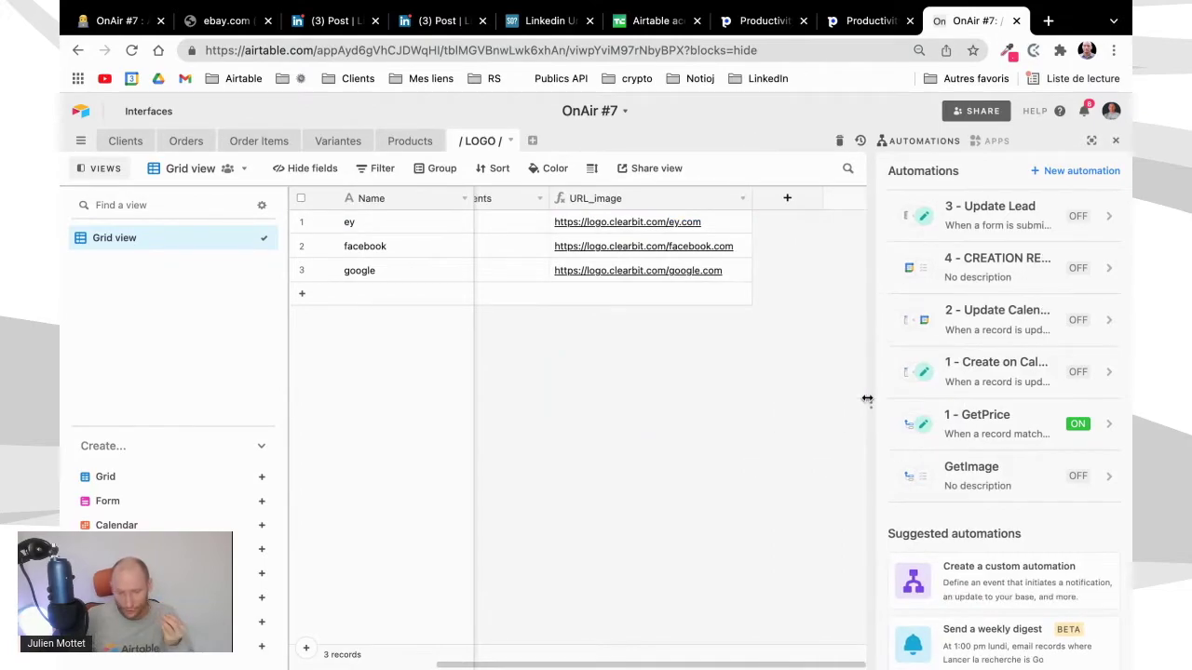
{"action": "scroll", "coordinate": [634, 357], "scroll_direction": "left", "scroll_amount": 3}
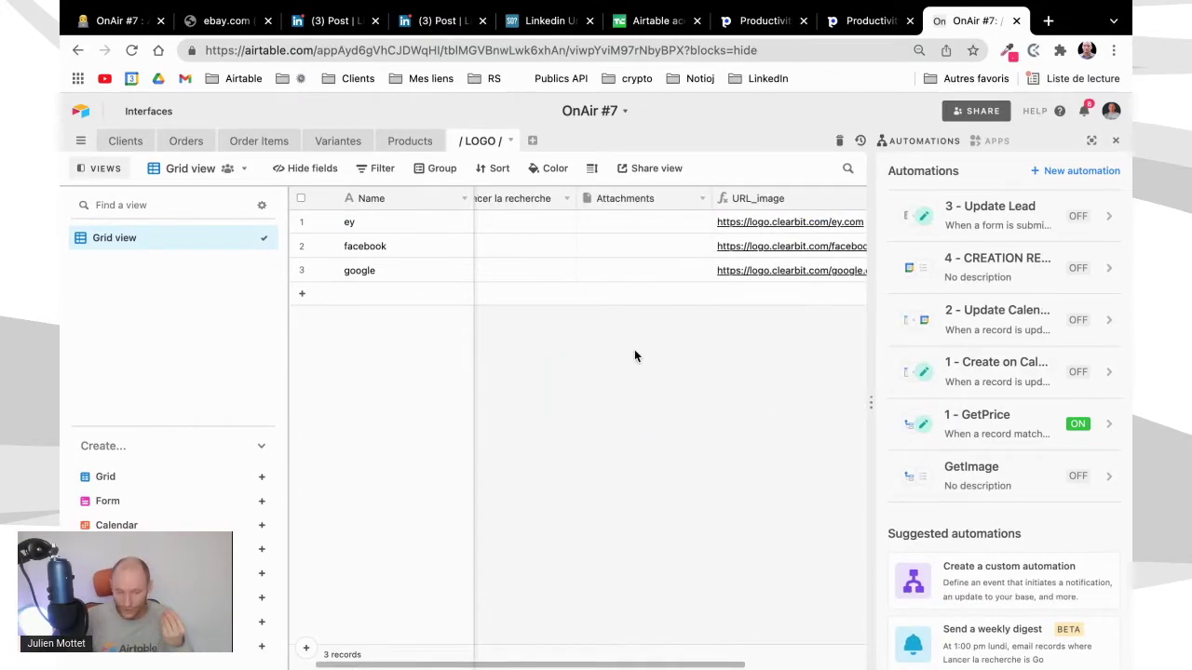
{"action": "scroll", "coordinate": [634, 357], "scroll_direction": "right", "scroll_amount": 1}
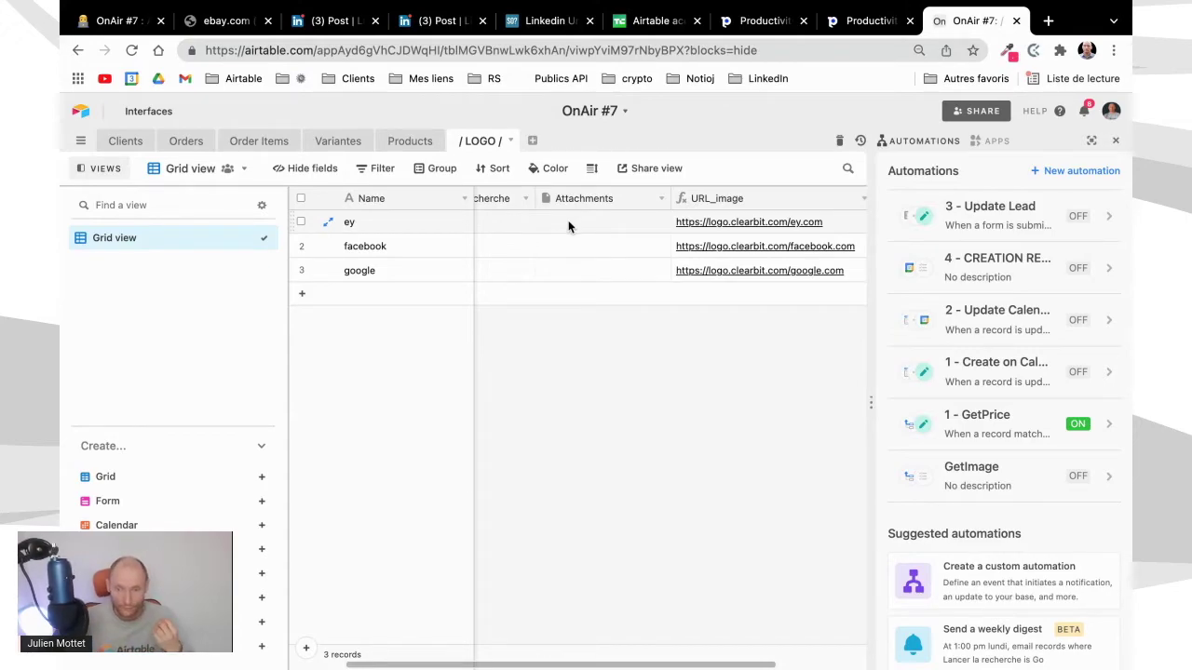
- Reopen the GetImage automation and test its record-matching trigger again
{"action": "left_click", "coordinate": [992, 487]}
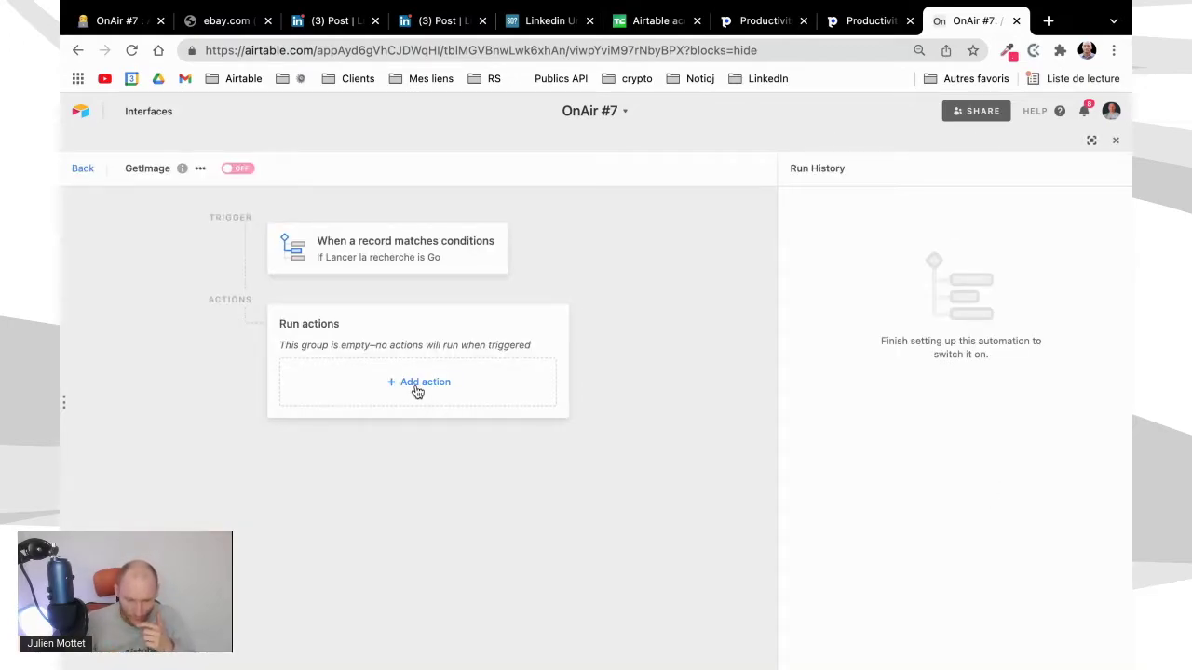
{"action": "left_click", "coordinate": [417, 389]}
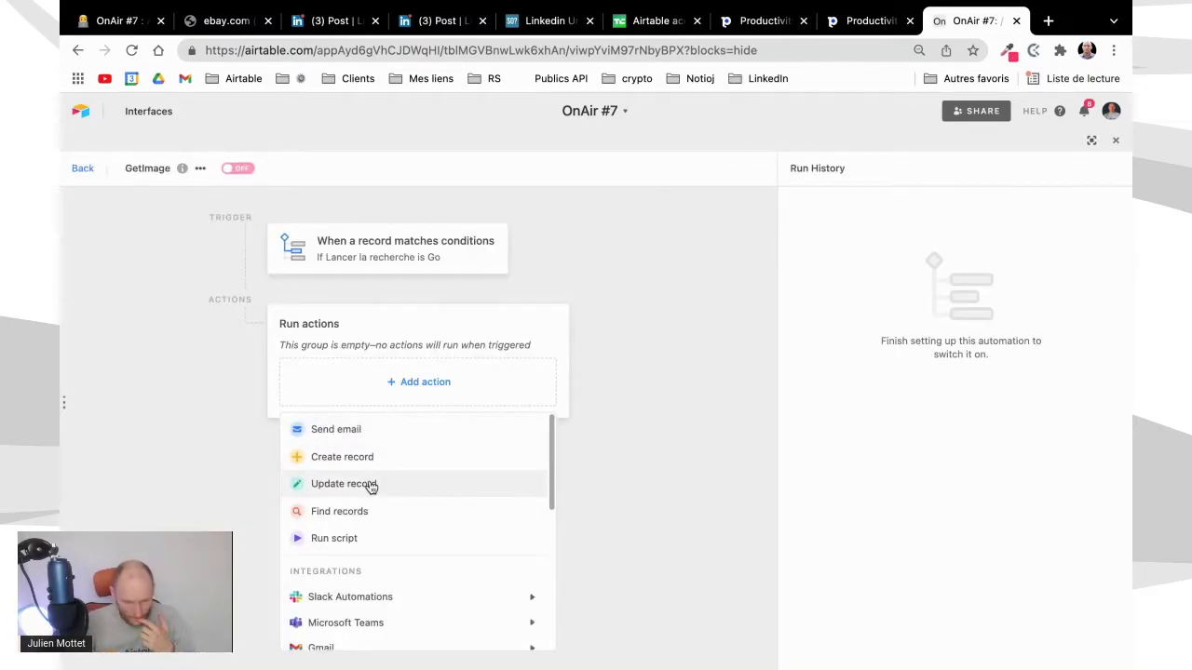
{"action": "left_click", "coordinate": [430, 254]}
{"action": "left_click", "coordinate": [1099, 467]}
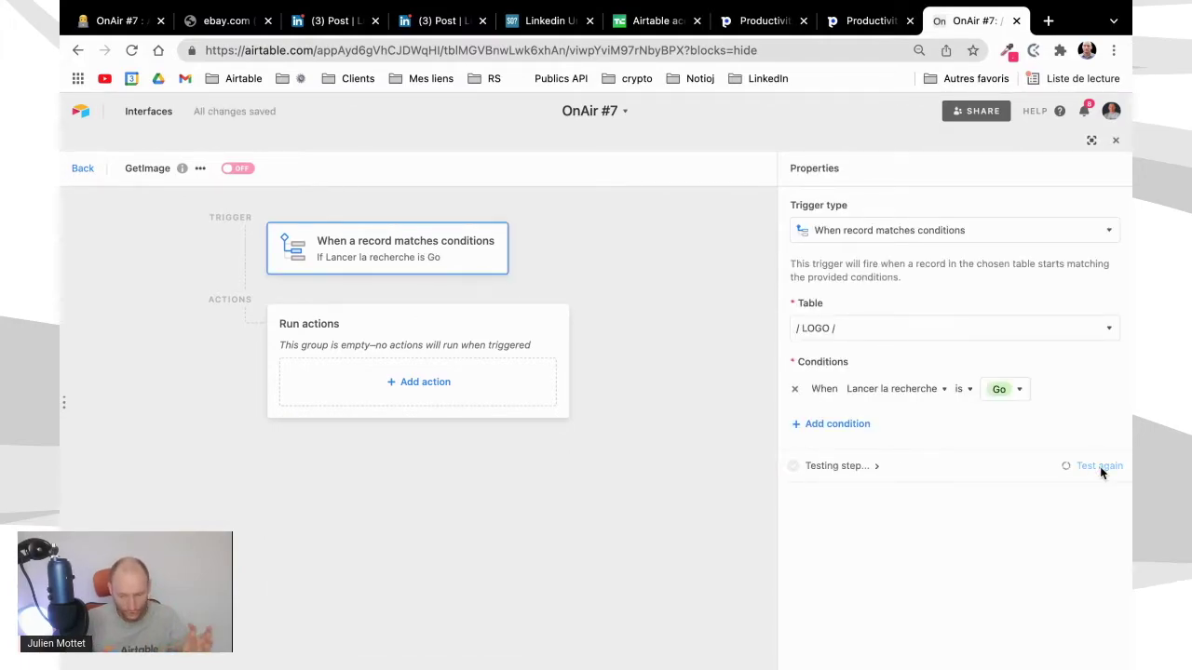
- Add an Update record action on the / LOGO / table, with the trigger record's Airtable record ID as its Record ID
{"action": "left_click", "coordinate": [428, 389]}
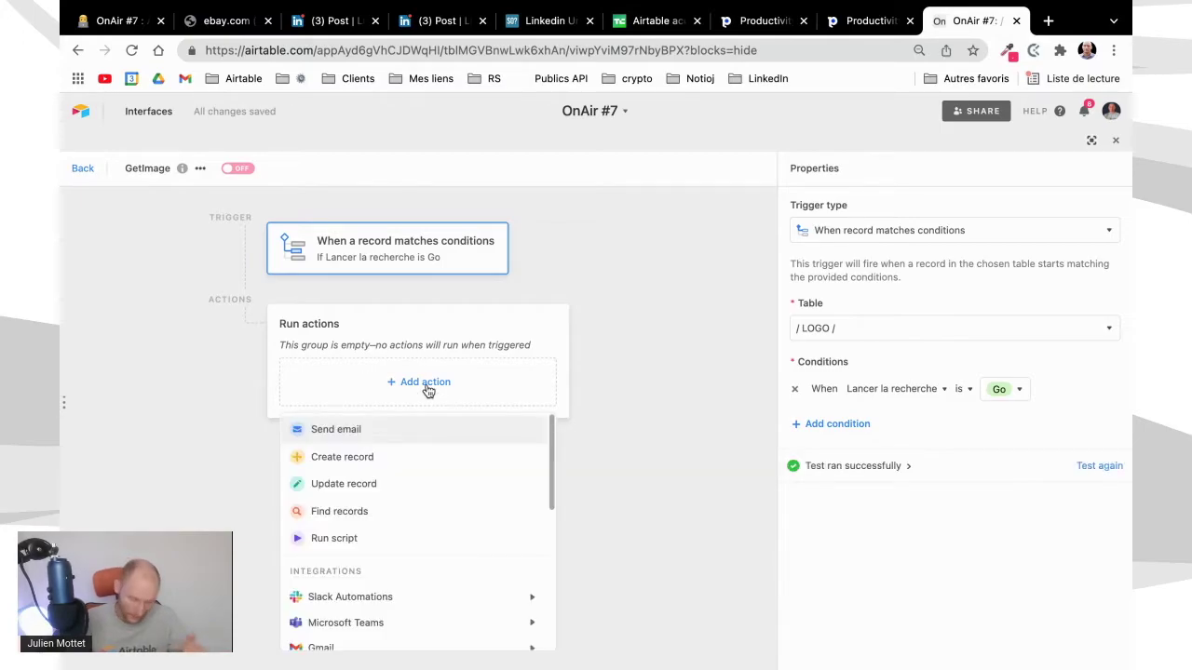
{"action": "left_click", "coordinate": [381, 486]}
{"action": "left_click", "coordinate": [955, 421]}
{"action": "left_click", "coordinate": [885, 336]}
{"action": "left_click", "coordinate": [833, 505]}
{"action": "left_click", "coordinate": [1102, 420]}
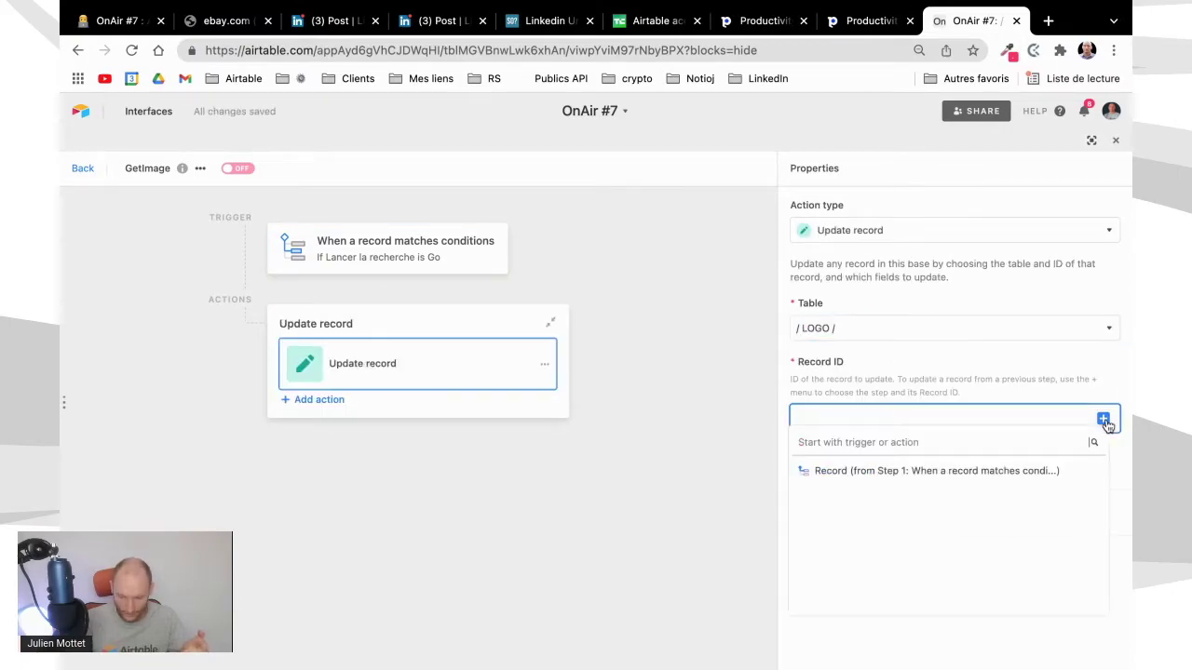
{"action": "left_click", "coordinate": [1077, 471]}
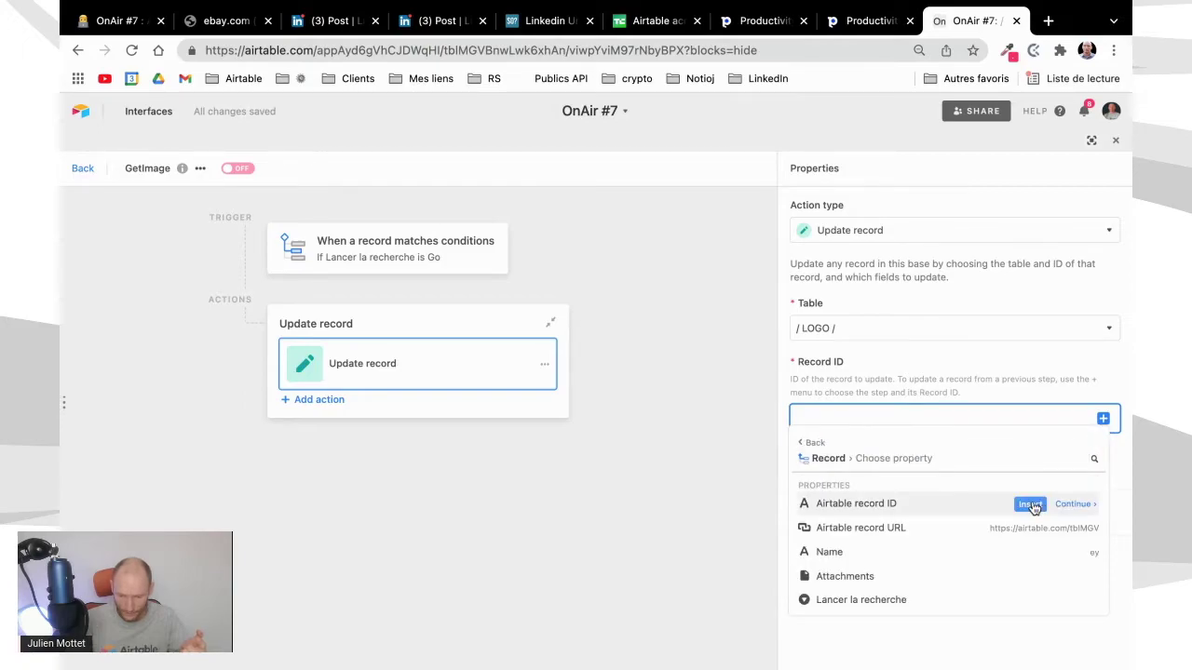
{"action": "left_click", "coordinate": [1029, 504]}
- Have the action update the Attachments field with the trigger record's URL_image value
{"action": "left_click", "coordinate": [835, 471]}
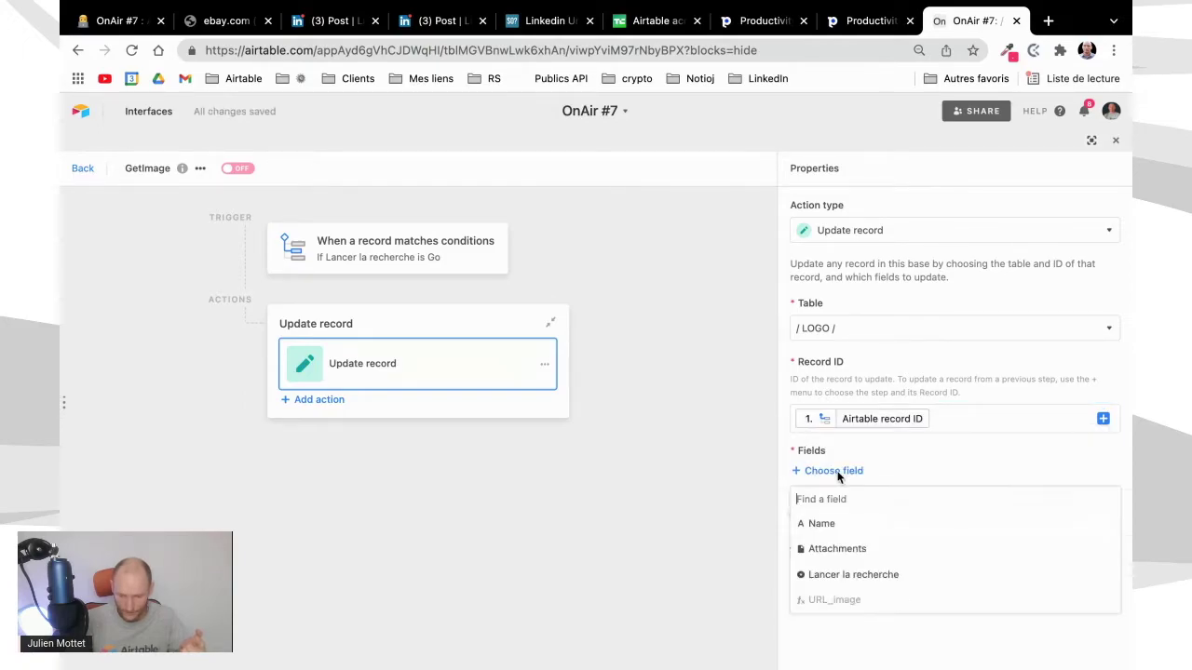
{"action": "left_click", "coordinate": [835, 548]}
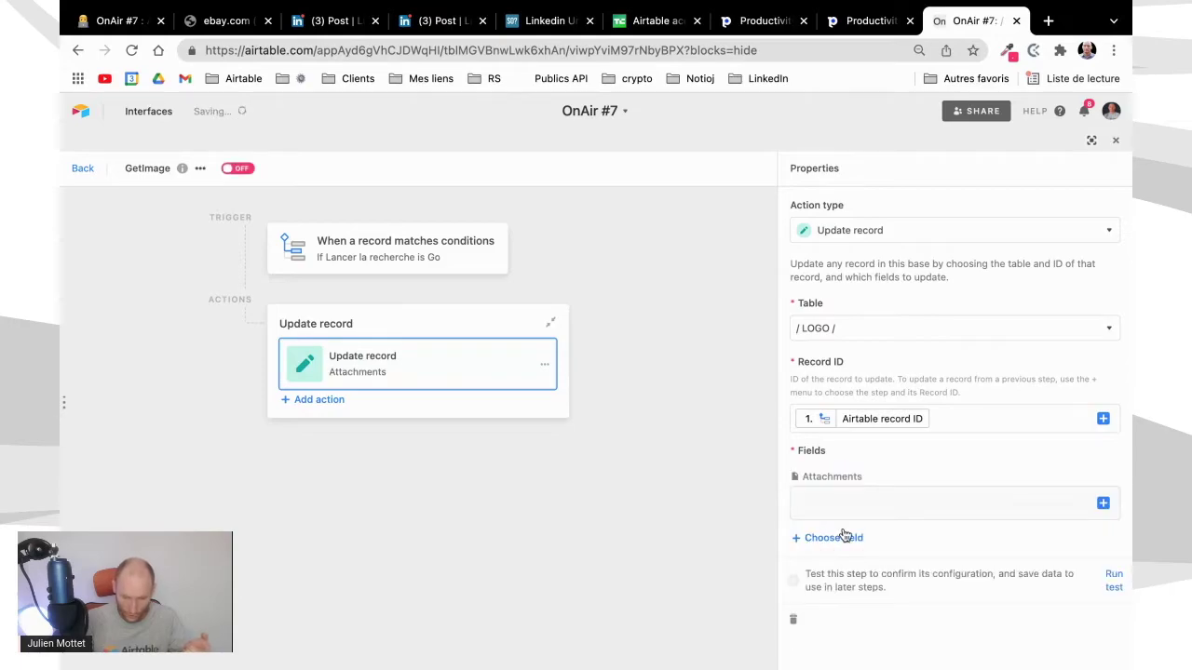
{"action": "left_click", "coordinate": [847, 506]}
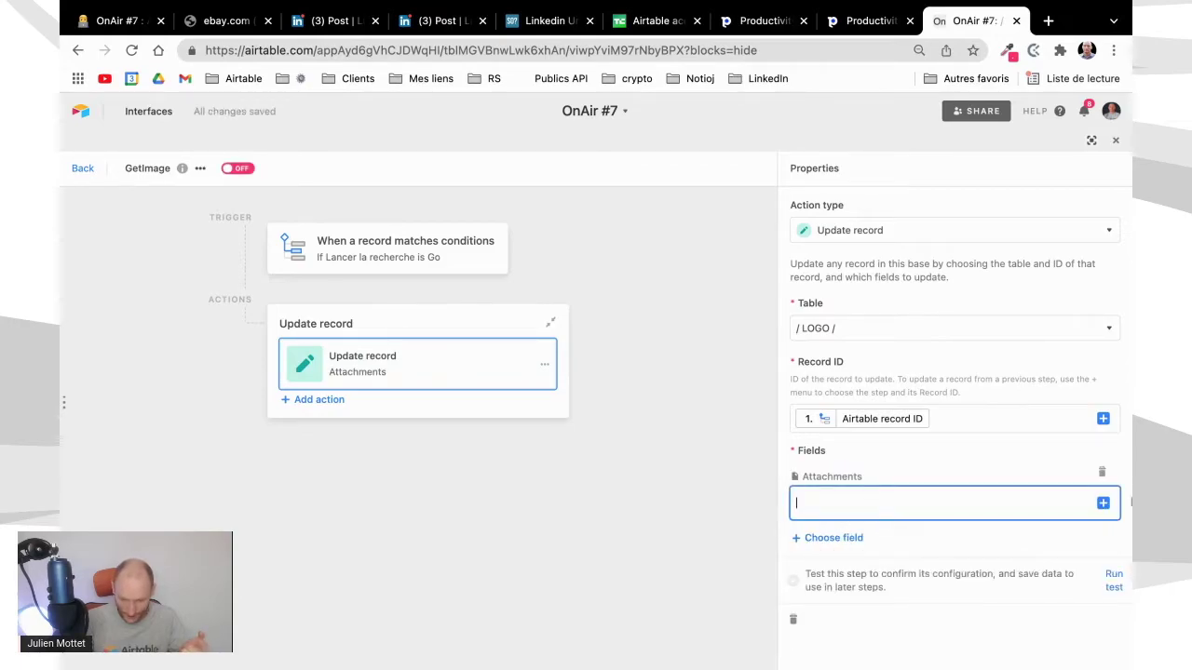
{"action": "left_click", "coordinate": [1103, 502]}
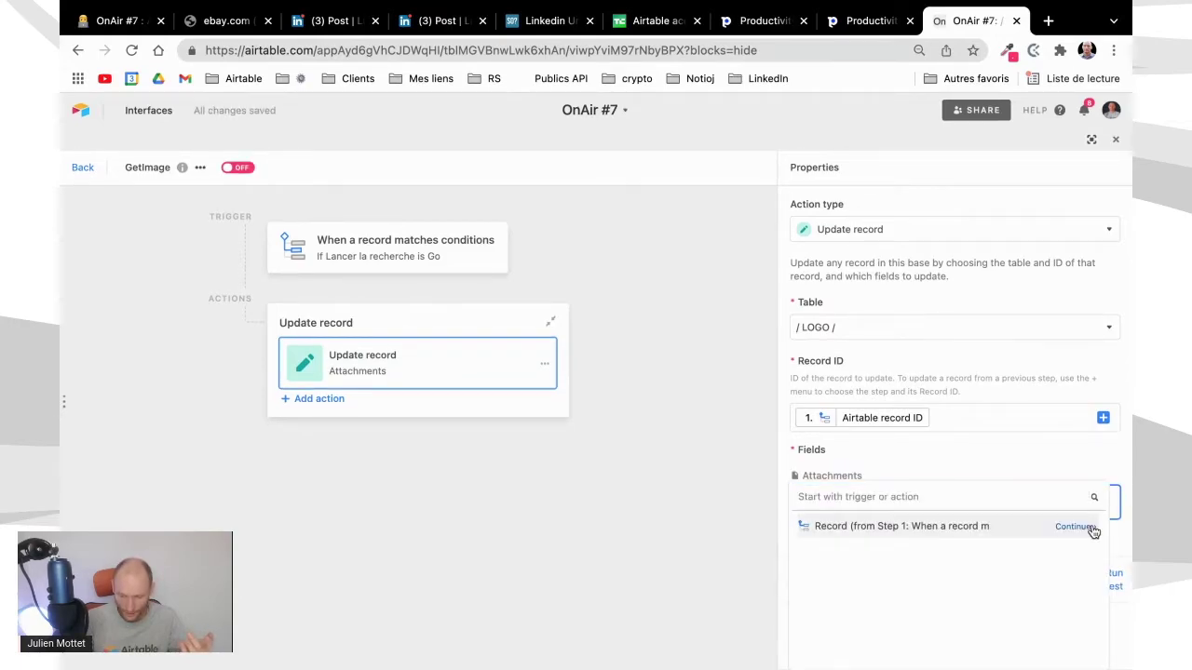
{"action": "left_click", "coordinate": [1089, 528]}
{"action": "scroll", "coordinate": [1061, 592], "scroll_direction": "down", "scroll_amount": 3}
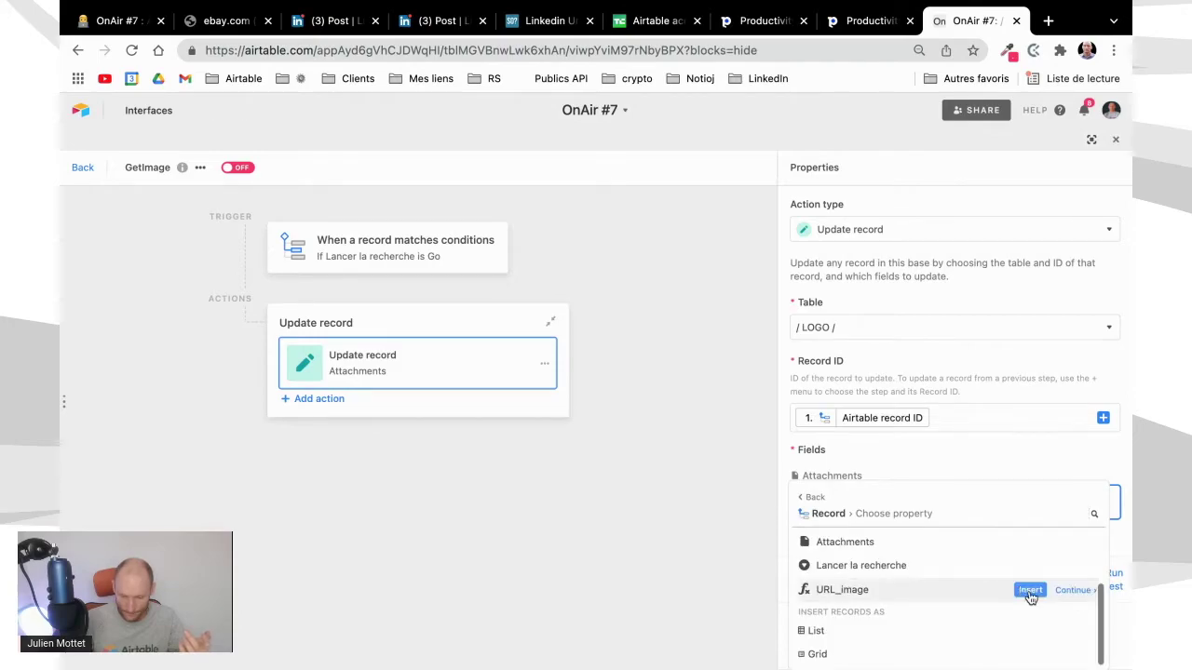
{"action": "left_click", "coordinate": [1032, 590]}
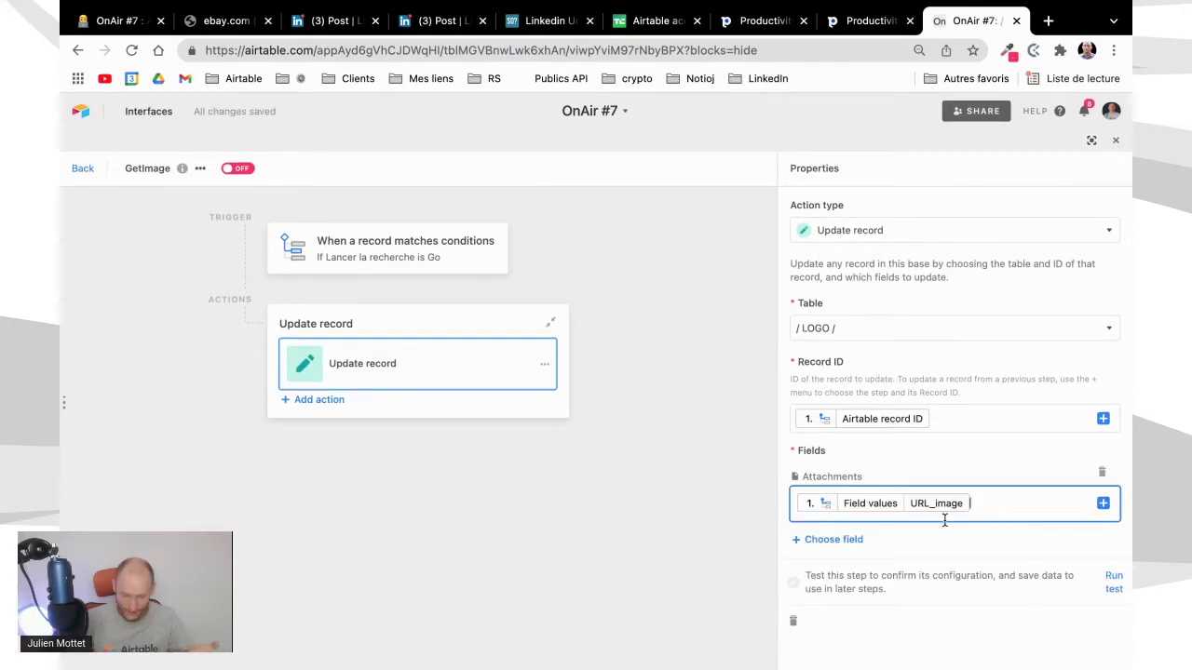
- Test the Update record action and return to the / LOGO / table to check the ey record
{"action": "left_click", "coordinate": [1113, 579]}
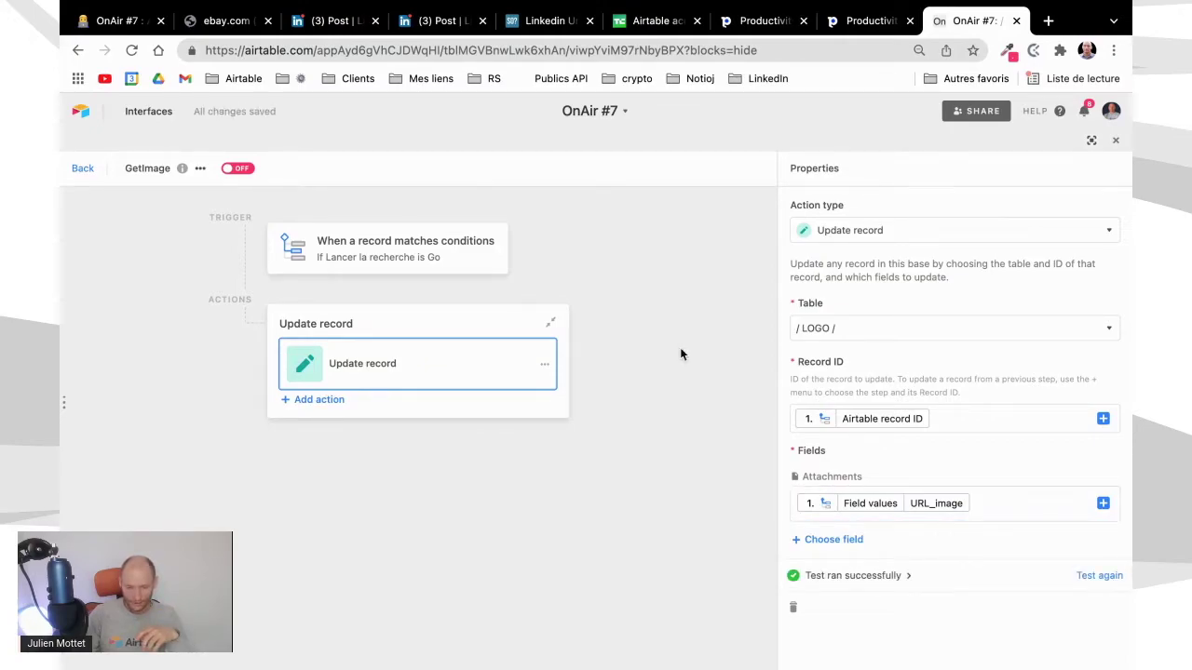
{"action": "left_click", "coordinate": [83, 171]}
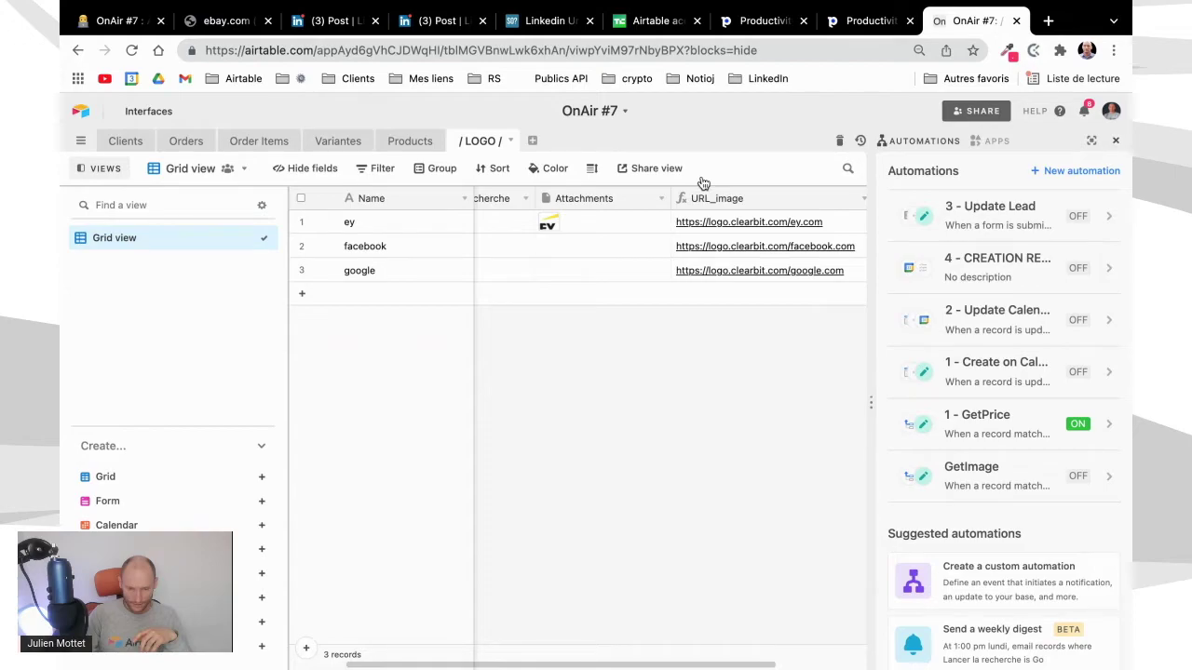
- Hide the views sidebar, enlarge the page, and set the / LOGO / grid's row height to Tall
{"action": "left_click", "coordinate": [94, 171]}
{"action": "key", "text": "ctrl+plus"}
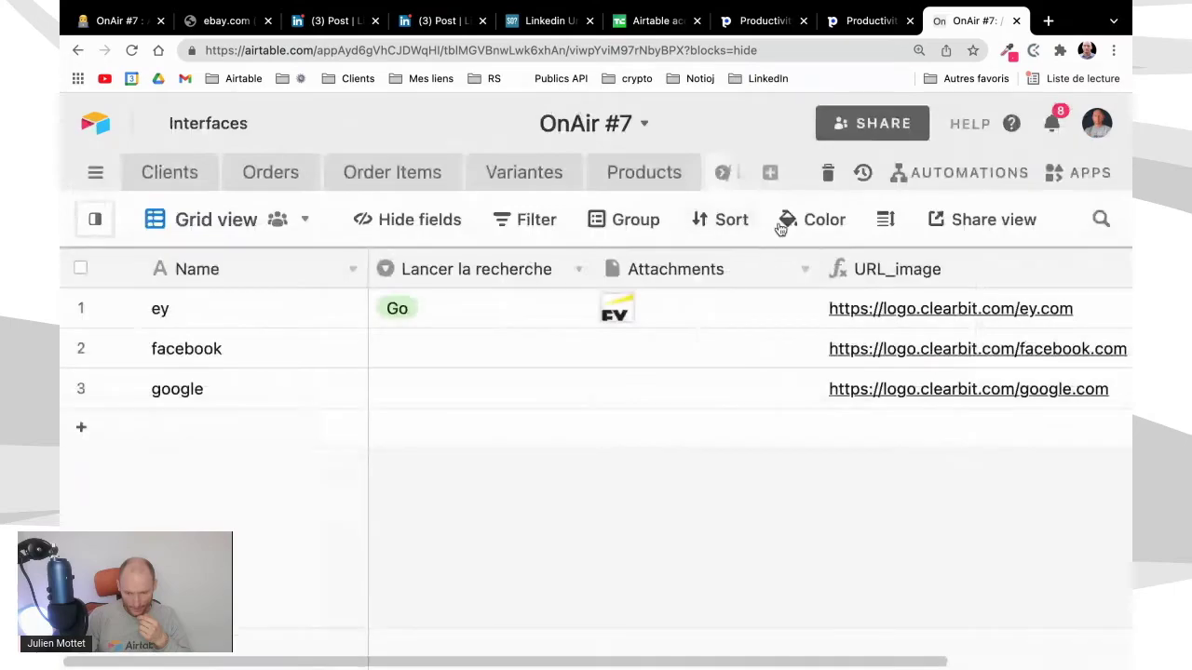
{"action": "left_click", "coordinate": [885, 220]}
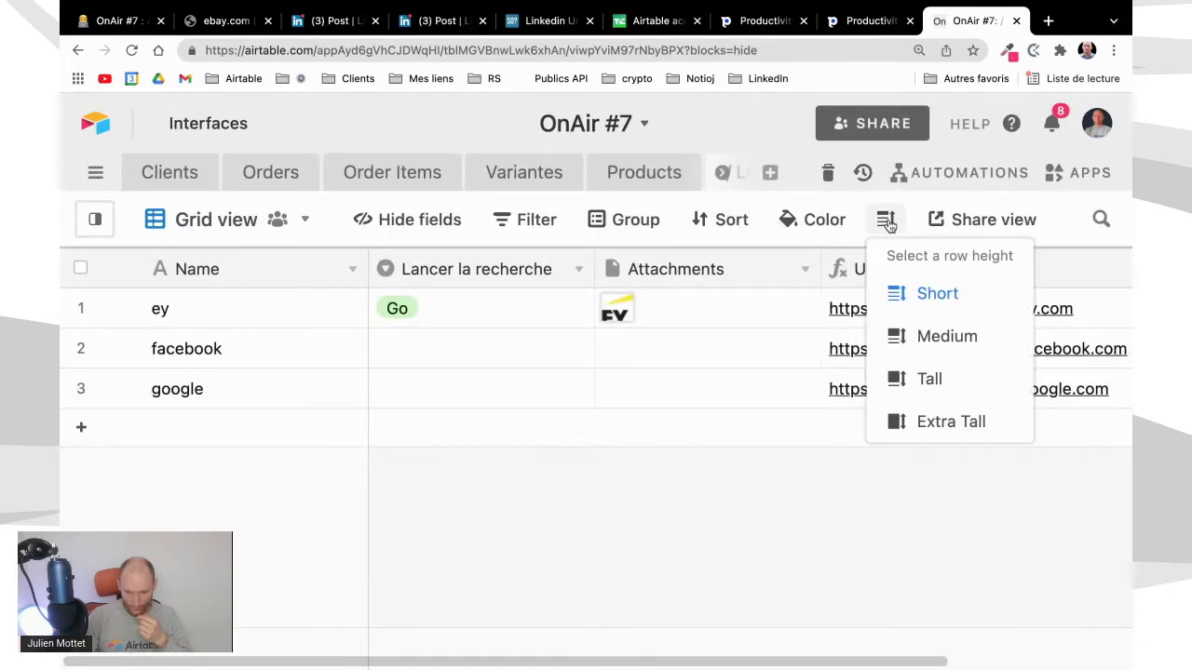
{"action": "left_click", "coordinate": [928, 391]}
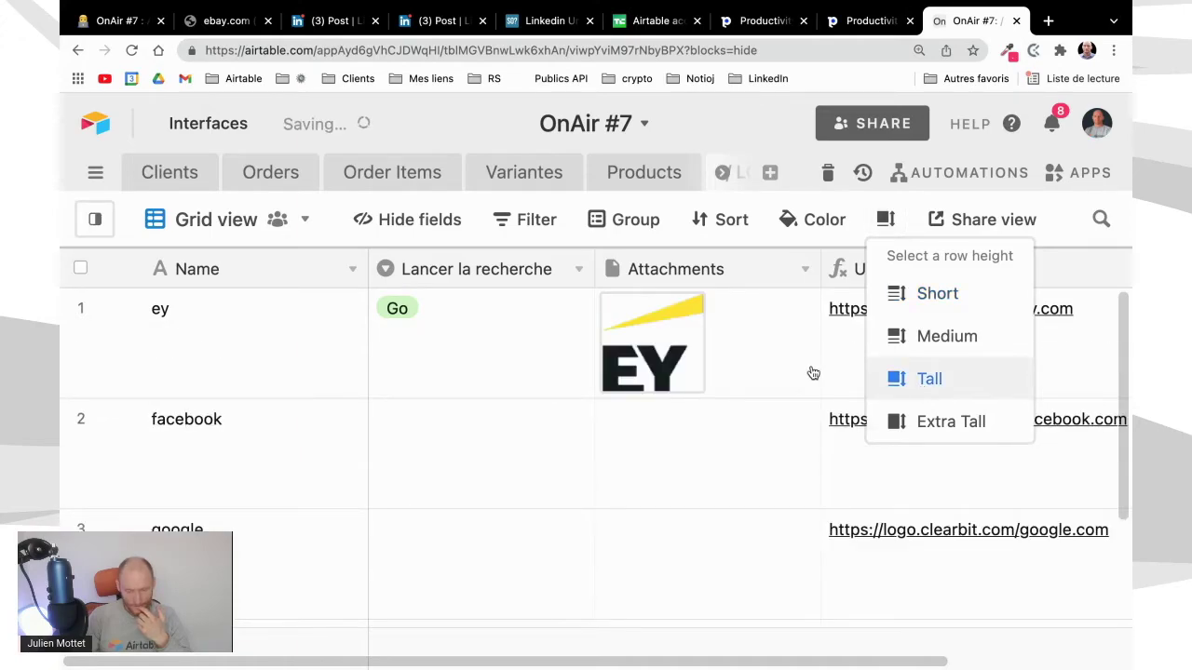
{"action": "left_click", "coordinate": [475, 463]}
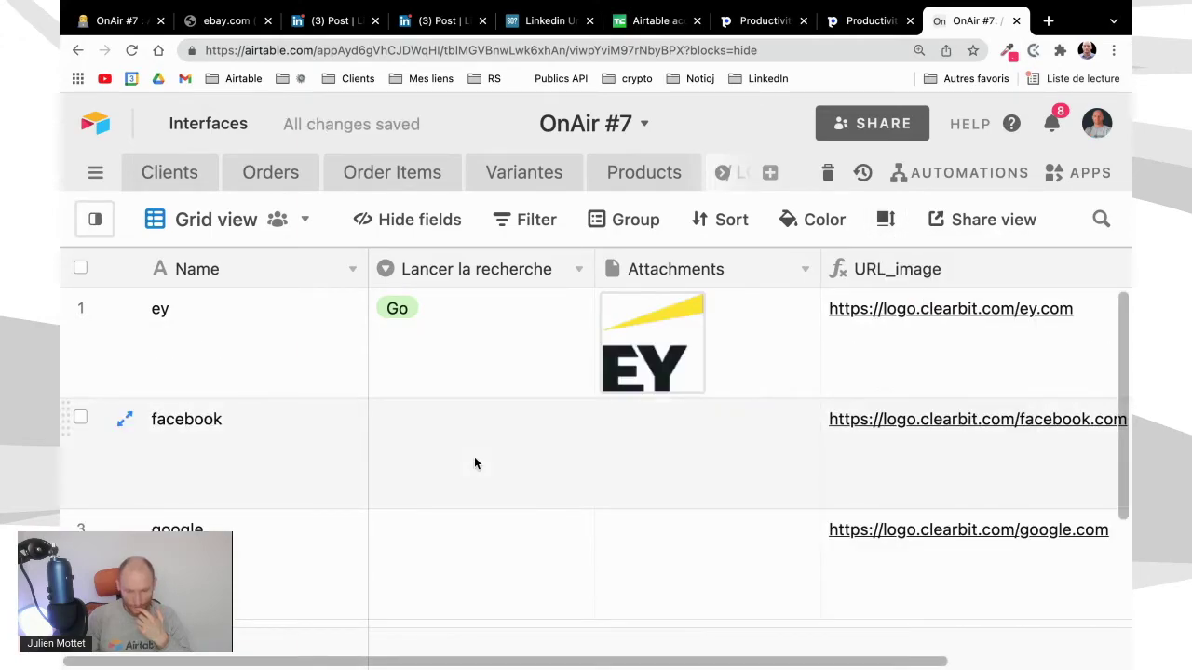
{"action": "left_click", "coordinate": [474, 463]}
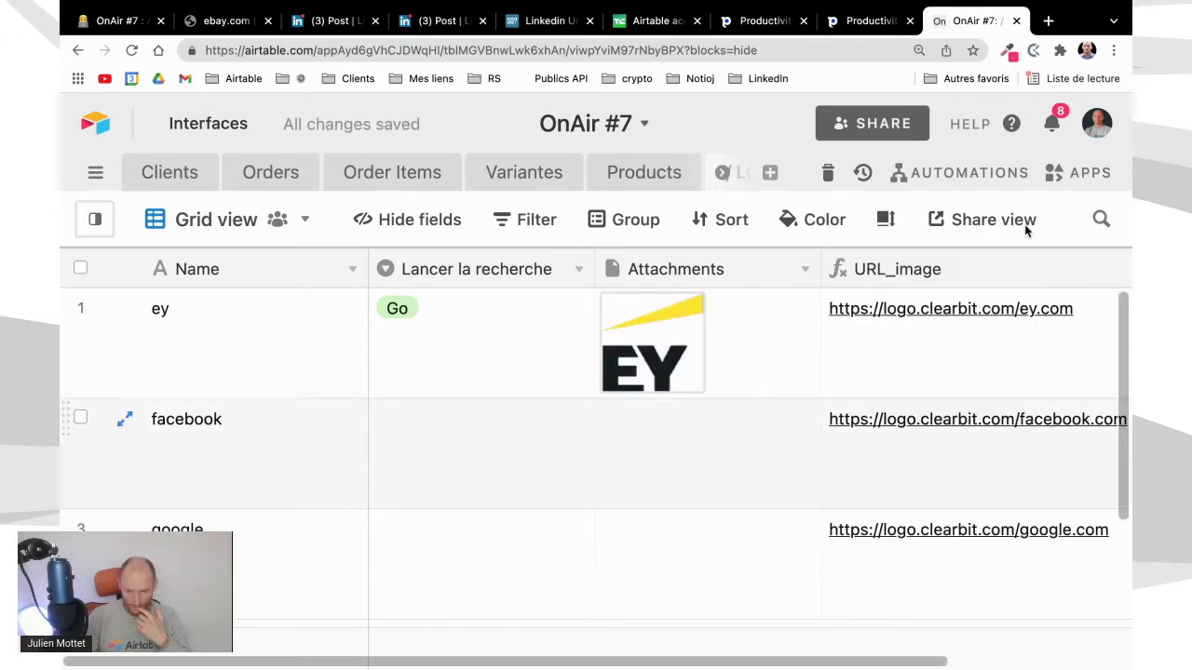
- Turn on the GetImage automation and return to the / LOGO / table
{"action": "left_click", "coordinate": [968, 174]}
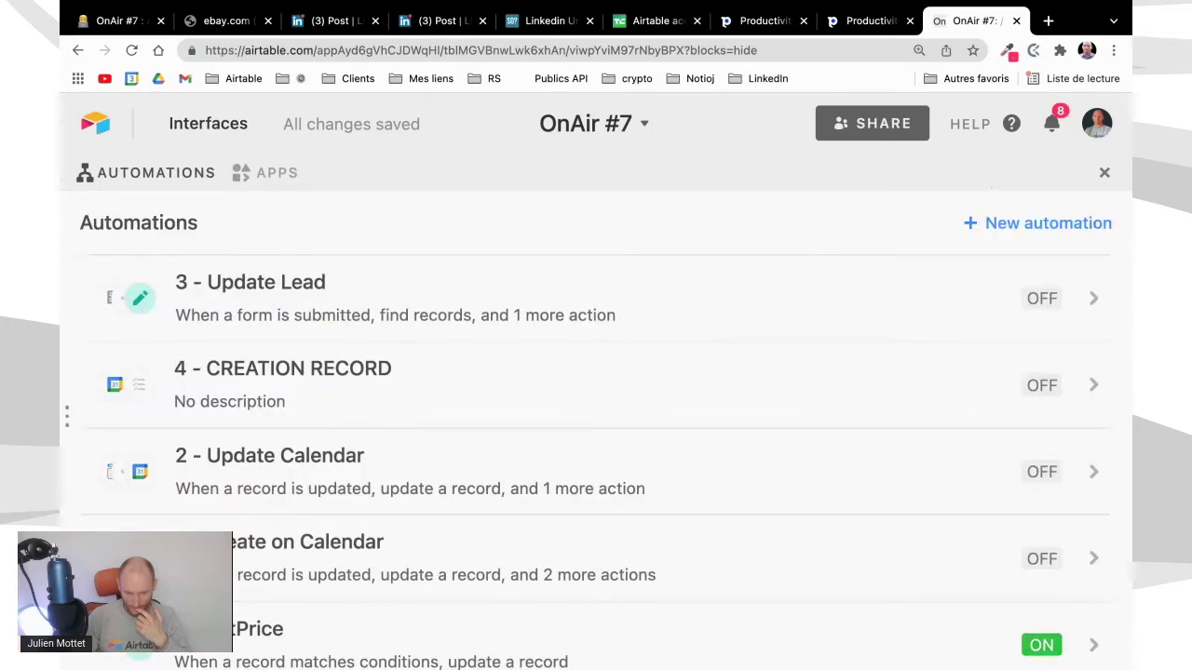
{"action": "scroll", "coordinate": [893, 548], "scroll_direction": "down", "scroll_amount": 5}
{"action": "left_click", "coordinate": [1037, 495]}
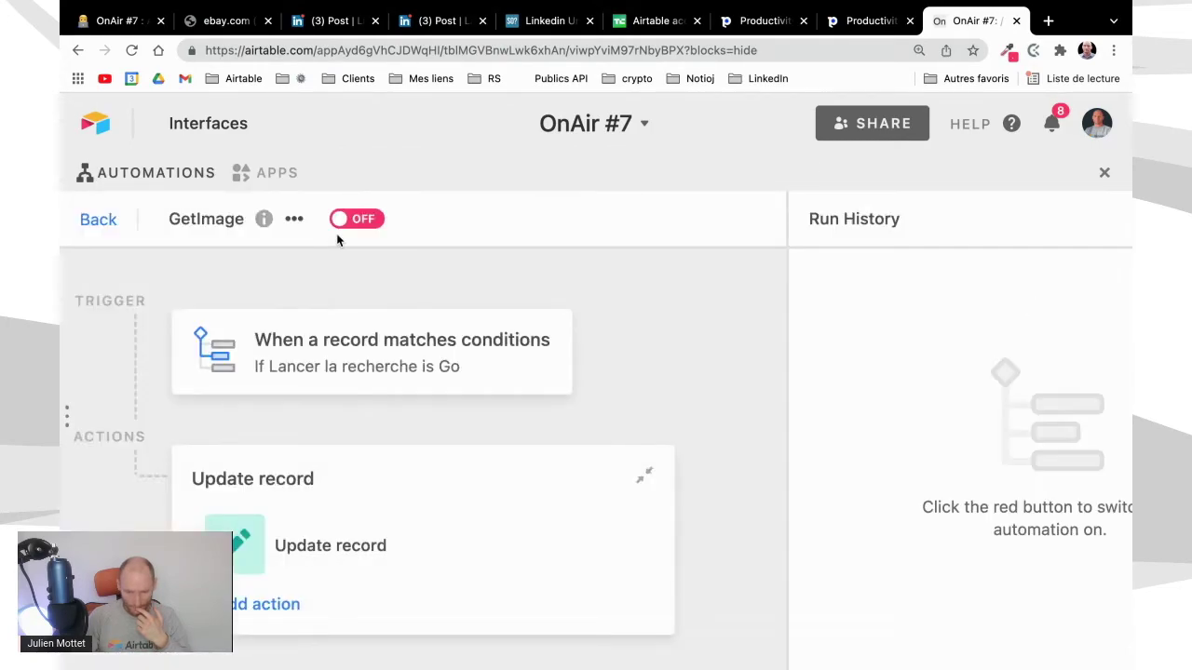
{"action": "left_click", "coordinate": [363, 220]}
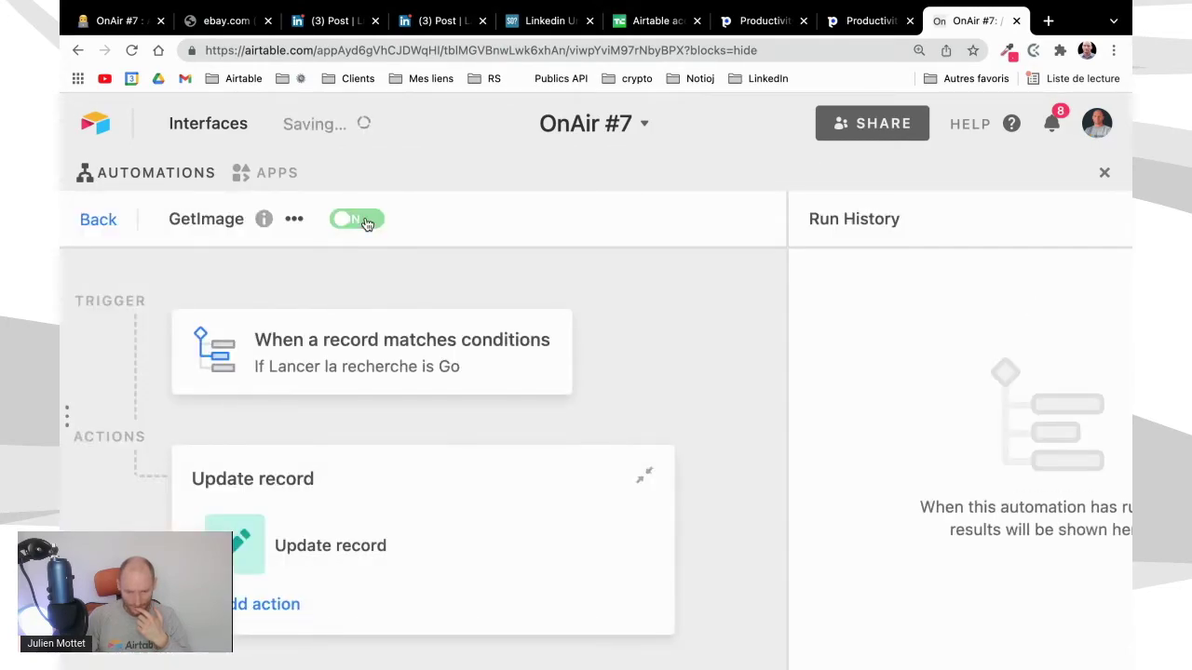
{"action": "left_click", "coordinate": [110, 221]}
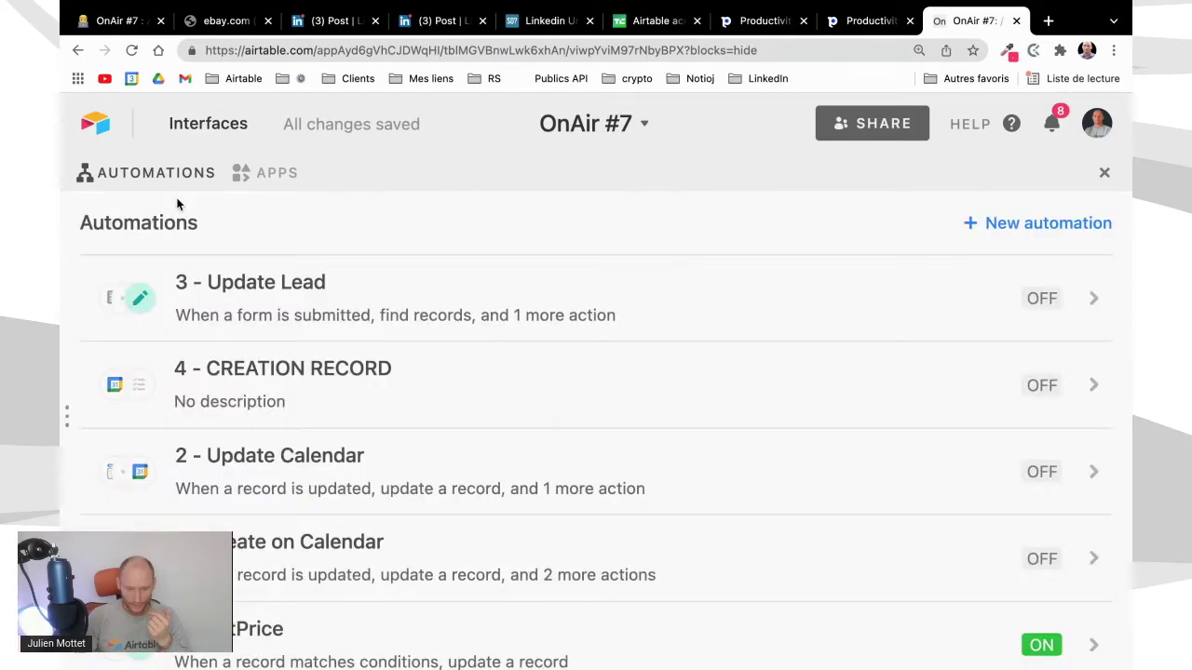
{"action": "left_click", "coordinate": [1104, 172]}
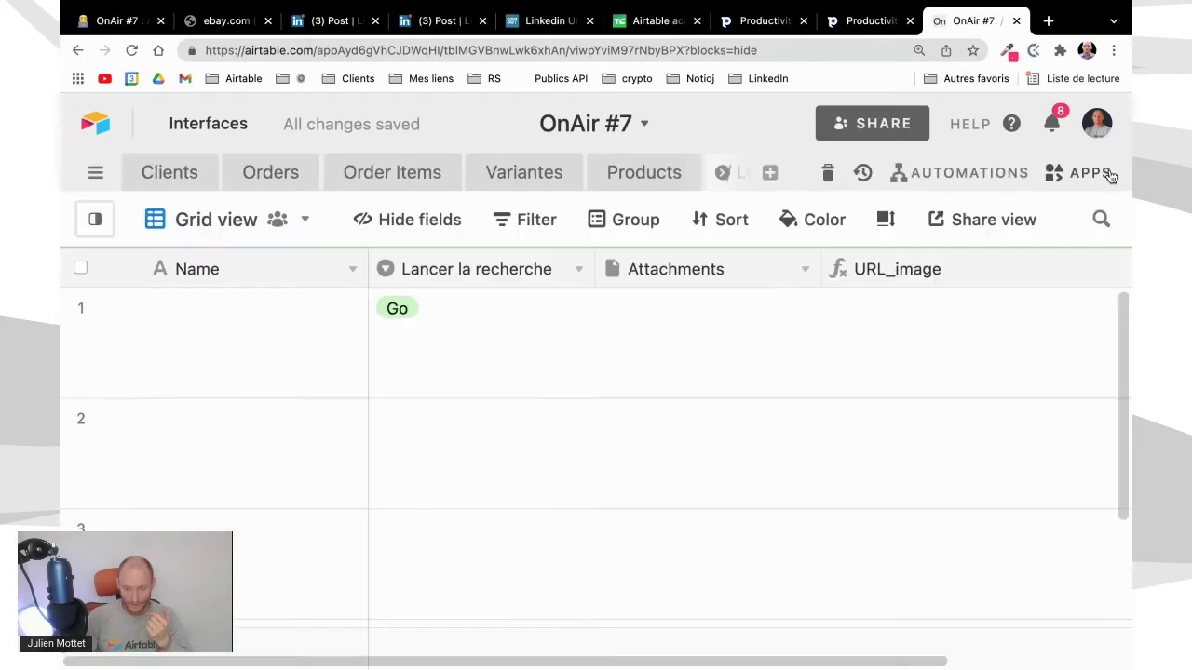
- Set Lancer la recherche to Go for the facebook and google records to trigger the automation
{"action": "left_click", "coordinate": [410, 437]}
{"action": "left_click", "coordinate": [409, 438]}
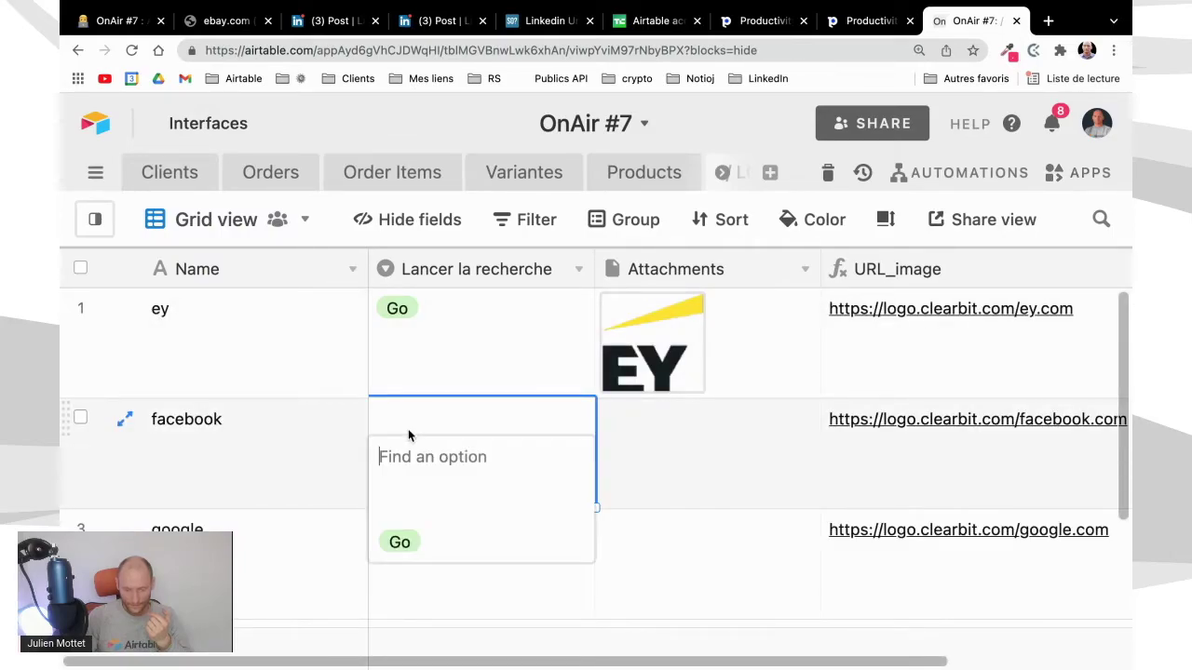
{"action": "left_click", "coordinate": [400, 542]}
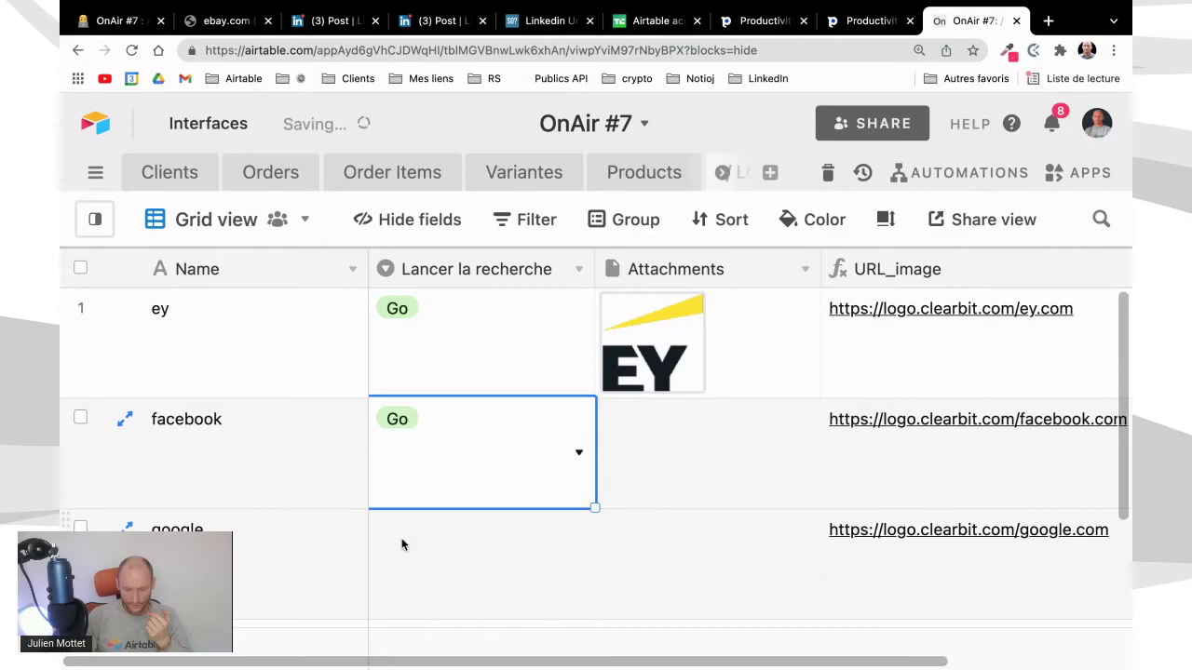
{"action": "left_click", "coordinate": [484, 559]}
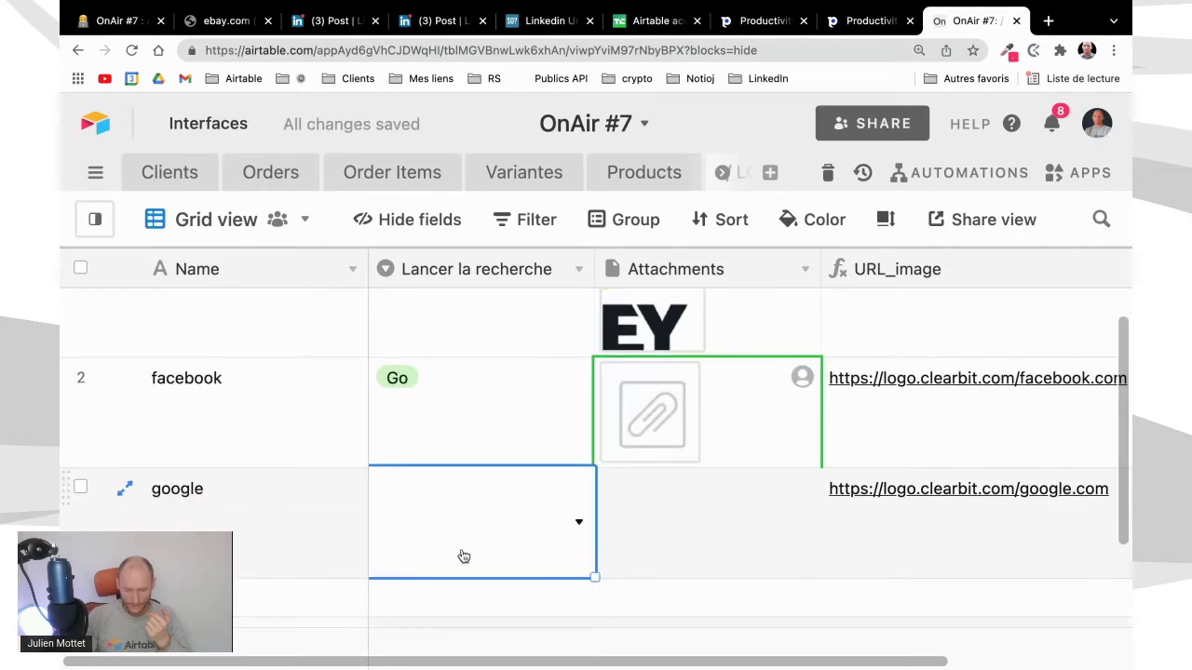
{"action": "left_click", "coordinate": [463, 556]}
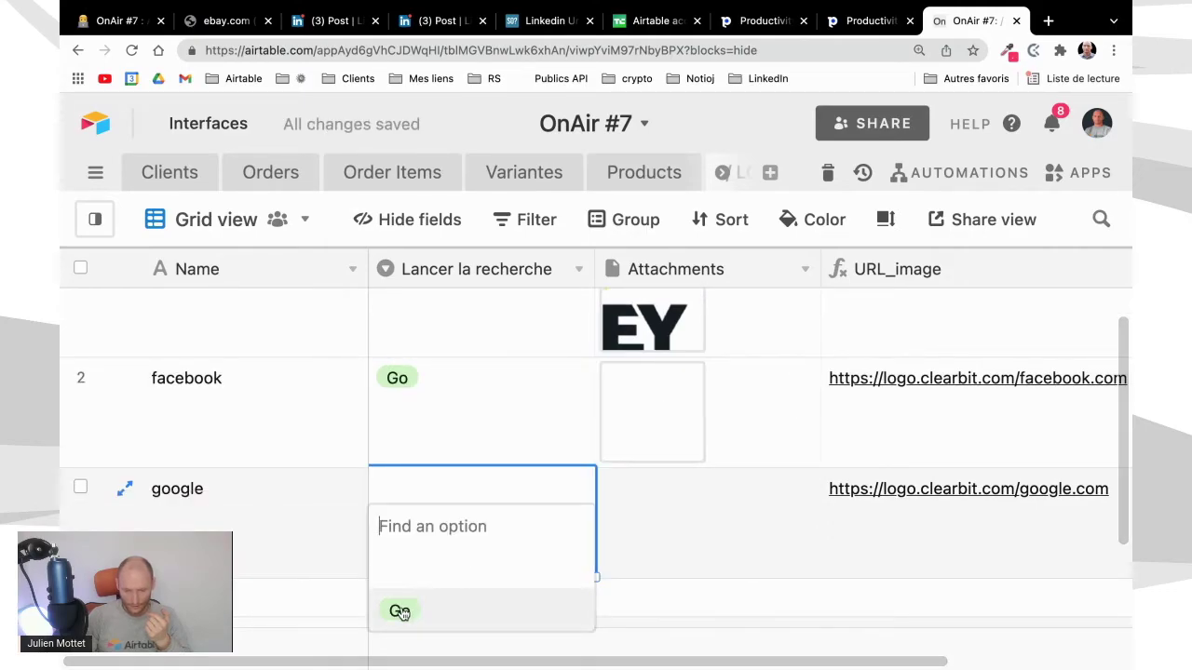
{"action": "left_click", "coordinate": [398, 609]}
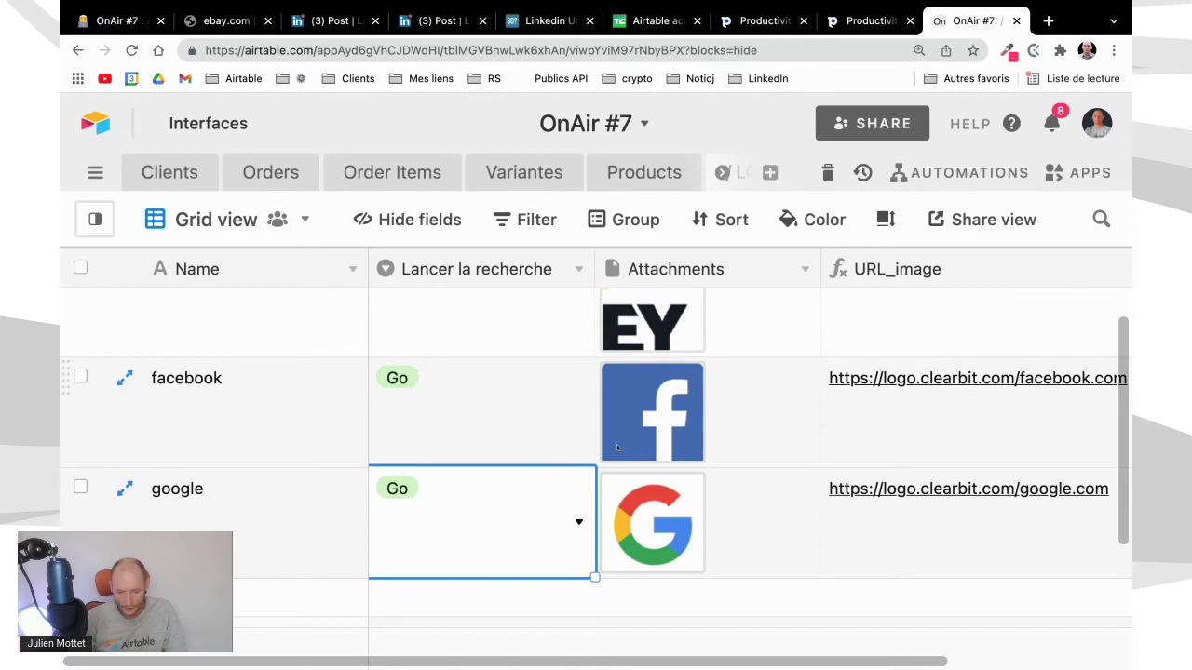
- Examine the facebook and google records' attachments alongside their URL_image links
{"action": "scroll", "coordinate": [517, 484], "scroll_direction": "down", "scroll_amount": 1}
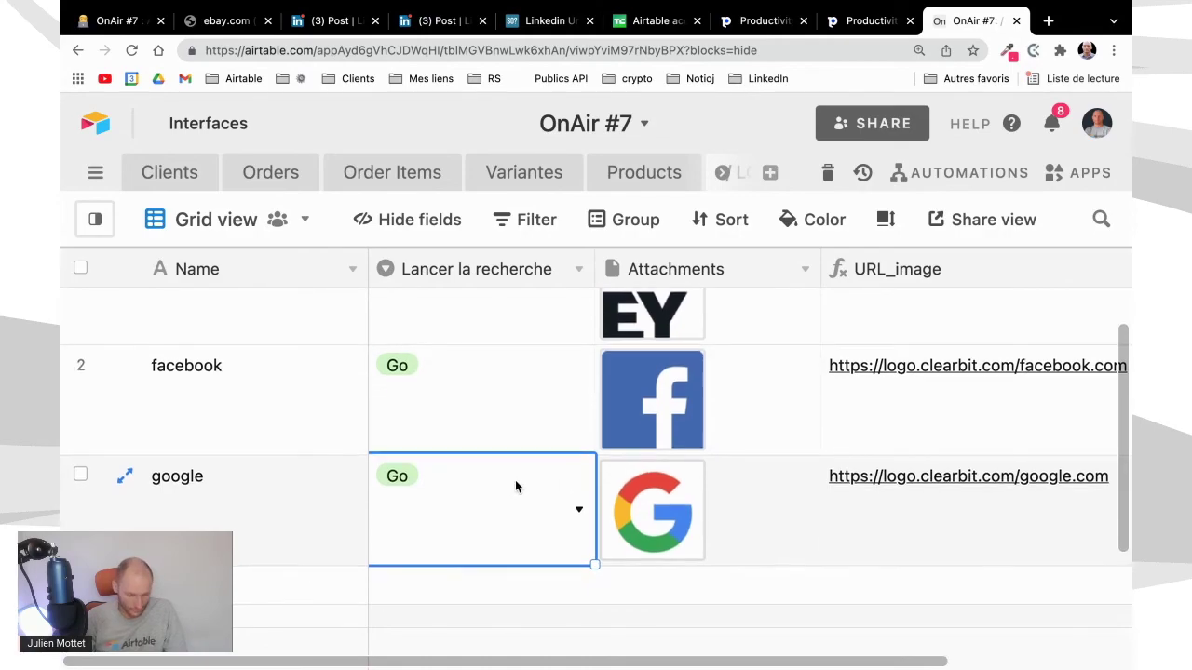
{"action": "left_click", "coordinate": [274, 587]}
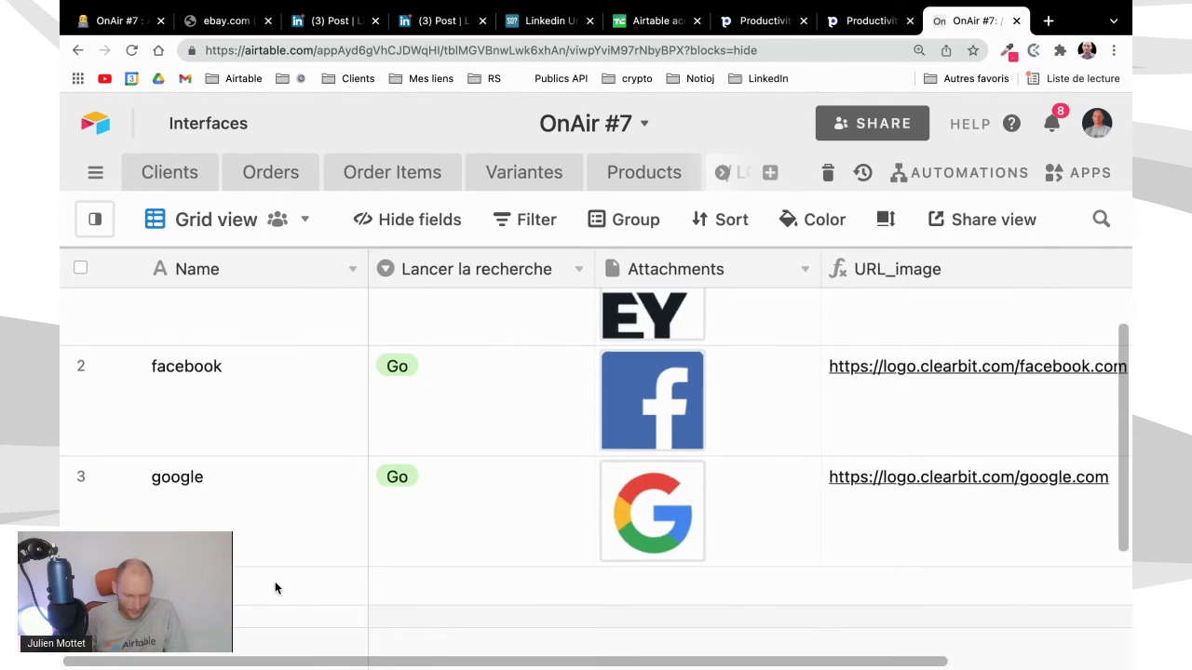
{"action": "scroll", "coordinate": [274, 585], "scroll_direction": "right", "scroll_amount": 1}
{"action": "scroll", "coordinate": [274, 585], "scroll_direction": "down", "scroll_amount": 1}
{"action": "scroll", "coordinate": [274, 587], "scroll_direction": "left", "scroll_amount": 1}
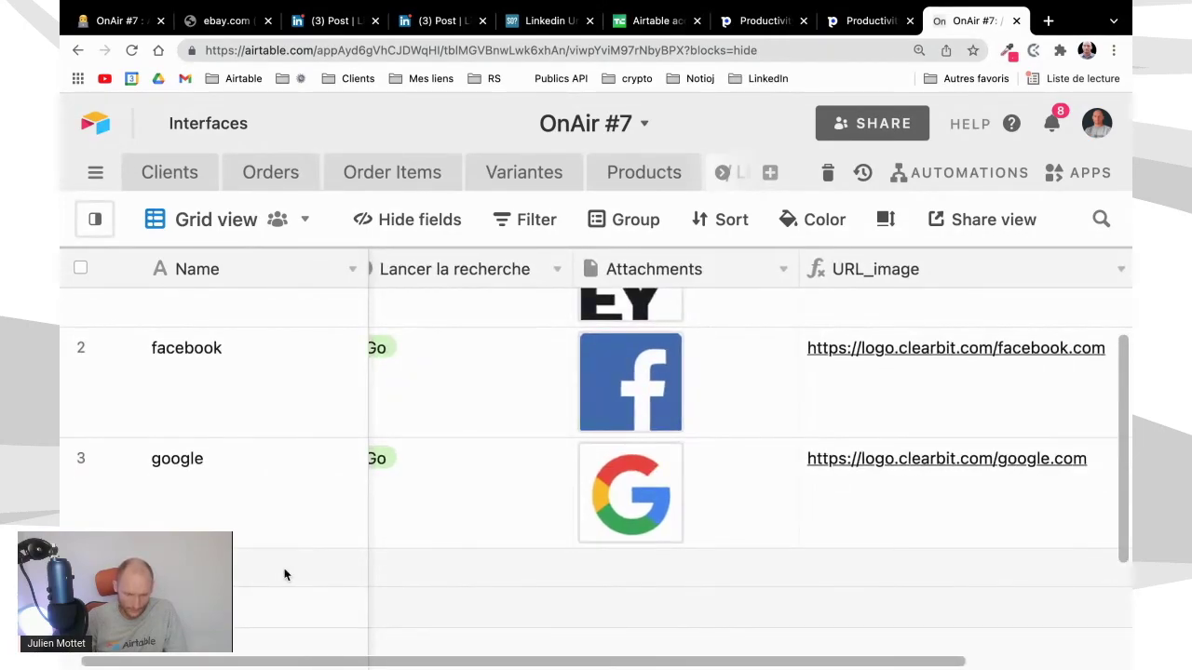
{"action": "scroll", "coordinate": [284, 575], "scroll_direction": "left", "scroll_amount": 1}
{"action": "scroll", "coordinate": [284, 575], "scroll_direction": "down", "scroll_amount": 1}
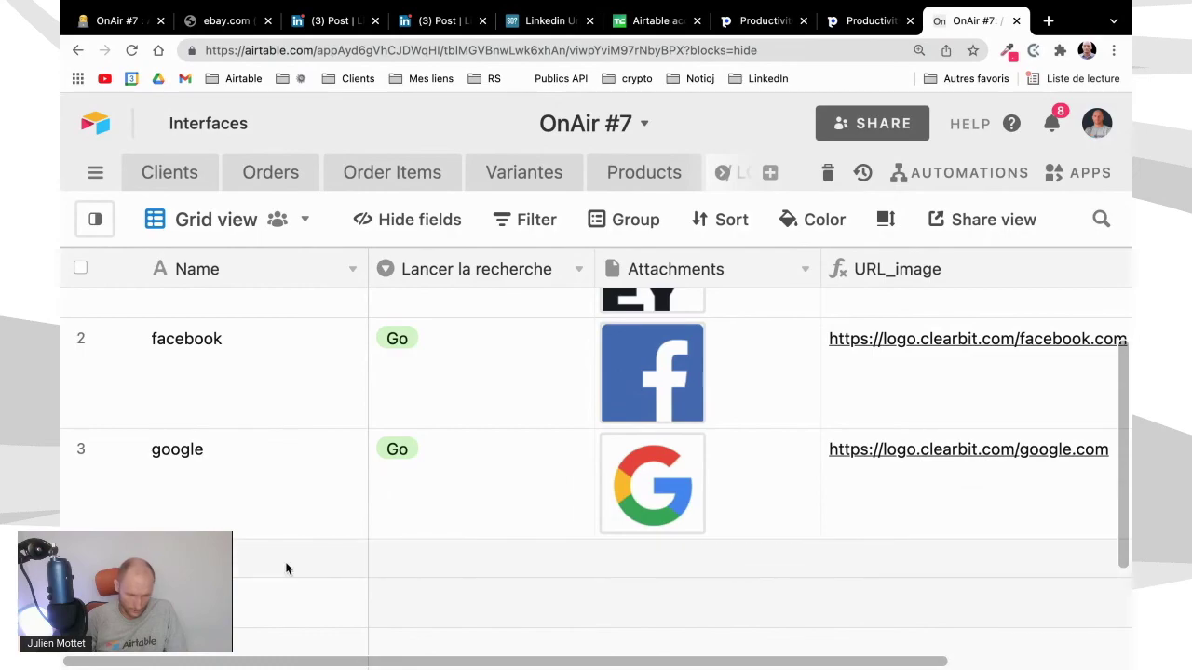
{"action": "scroll", "coordinate": [287, 569], "scroll_direction": "up", "scroll_amount": 1}
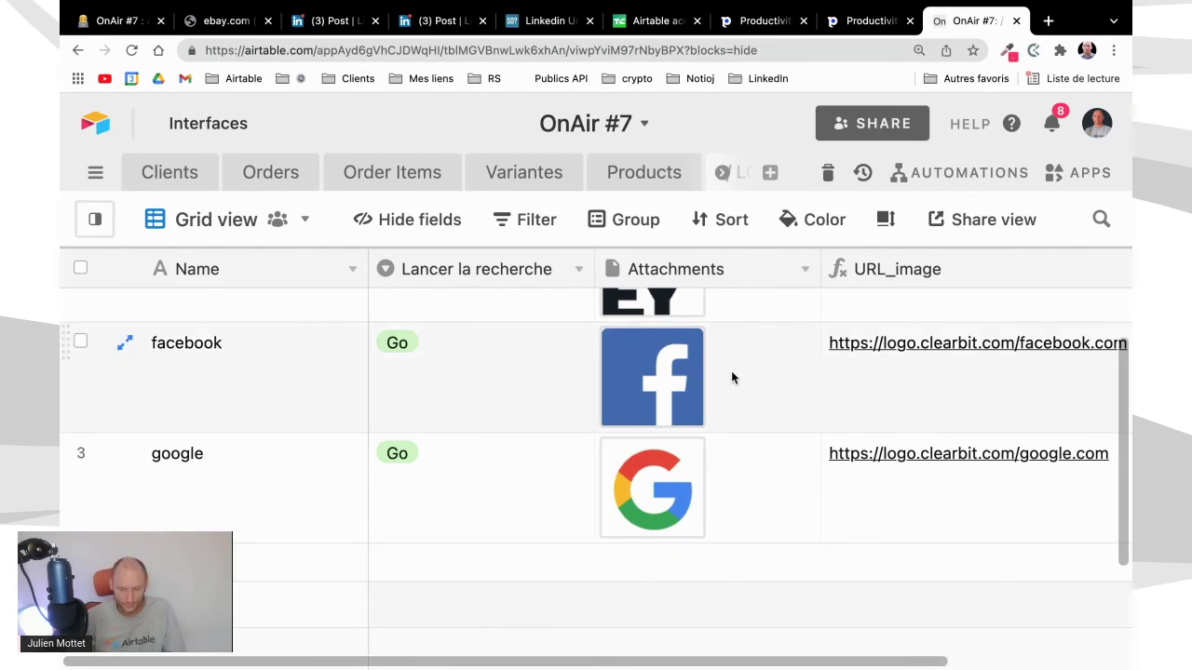
{"action": "scroll", "coordinate": [753, 410], "scroll_direction": "up", "scroll_amount": 1}
{"action": "scroll", "coordinate": [752, 409], "scroll_direction": "right", "scroll_amount": 2}
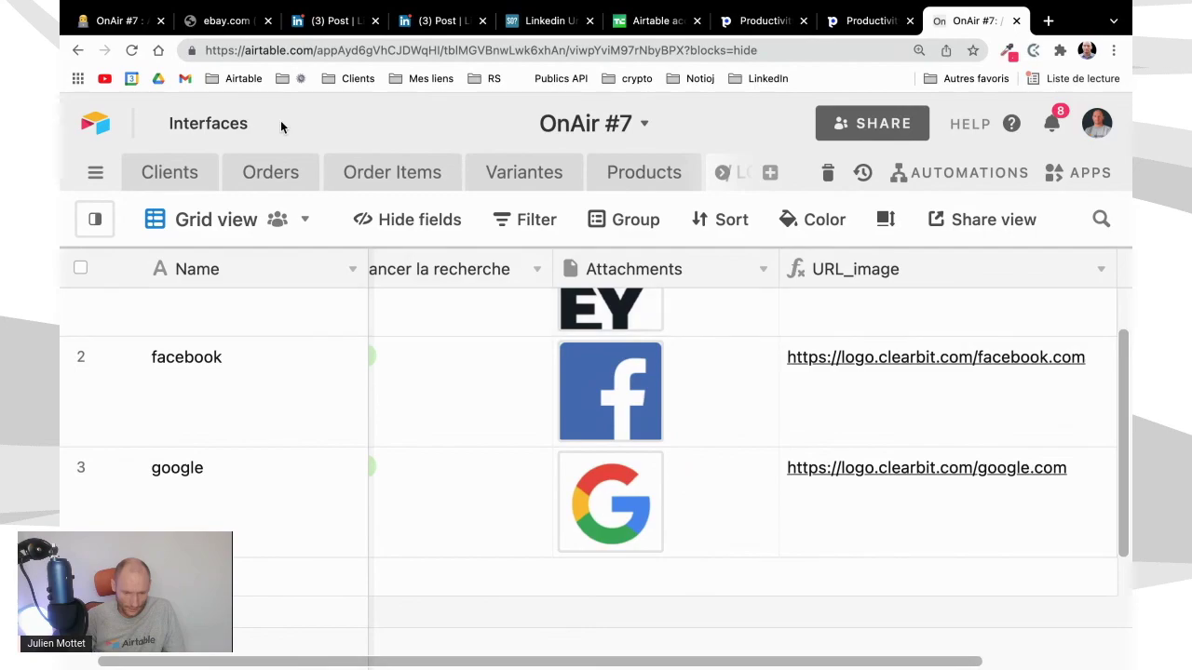
- Switch to the OnAir #7 Notion page and collapse its Tuto Flash section
{"action": "left_click", "coordinate": [134, 22]}
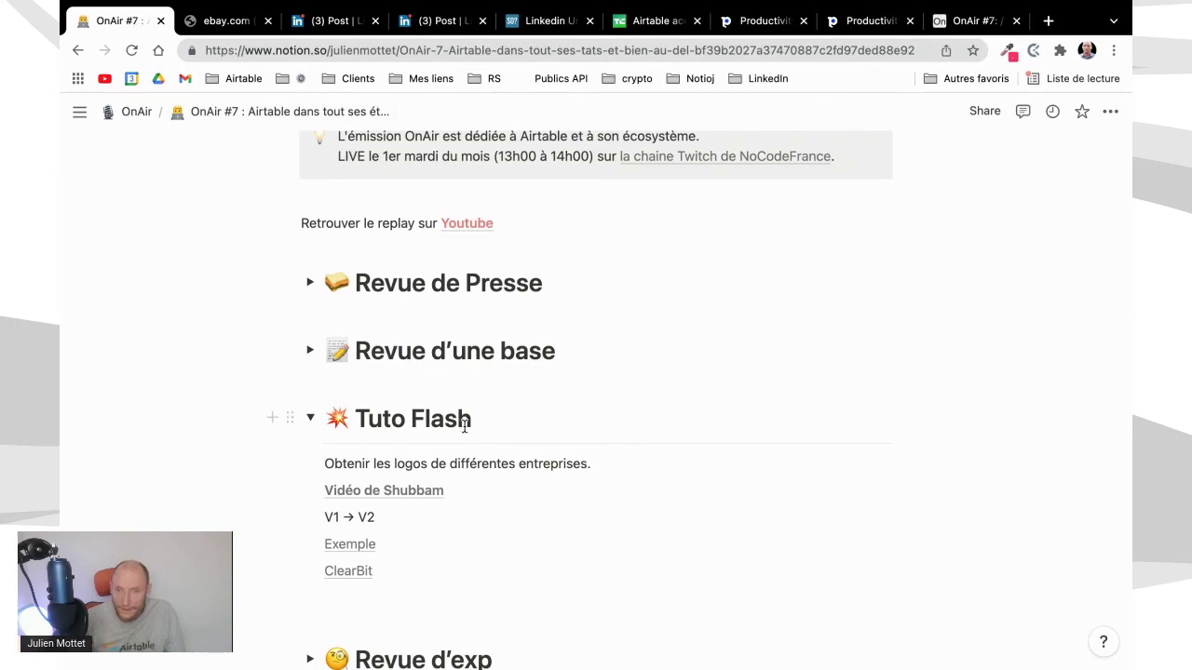
{"action": "left_click", "coordinate": [311, 420]}
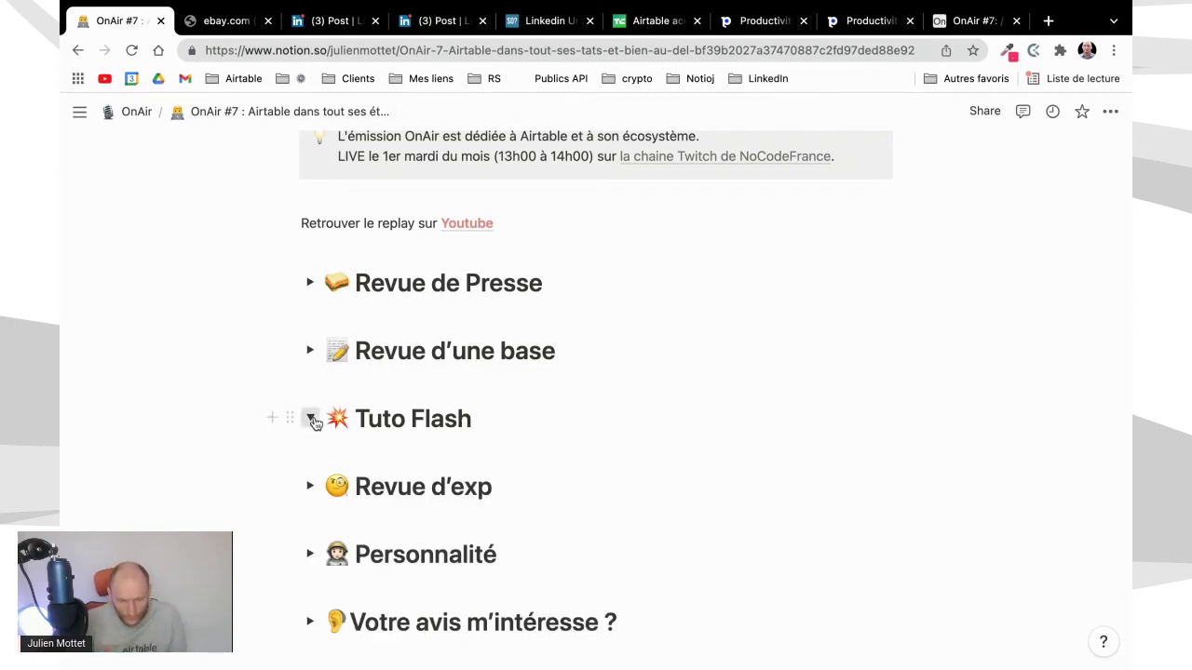